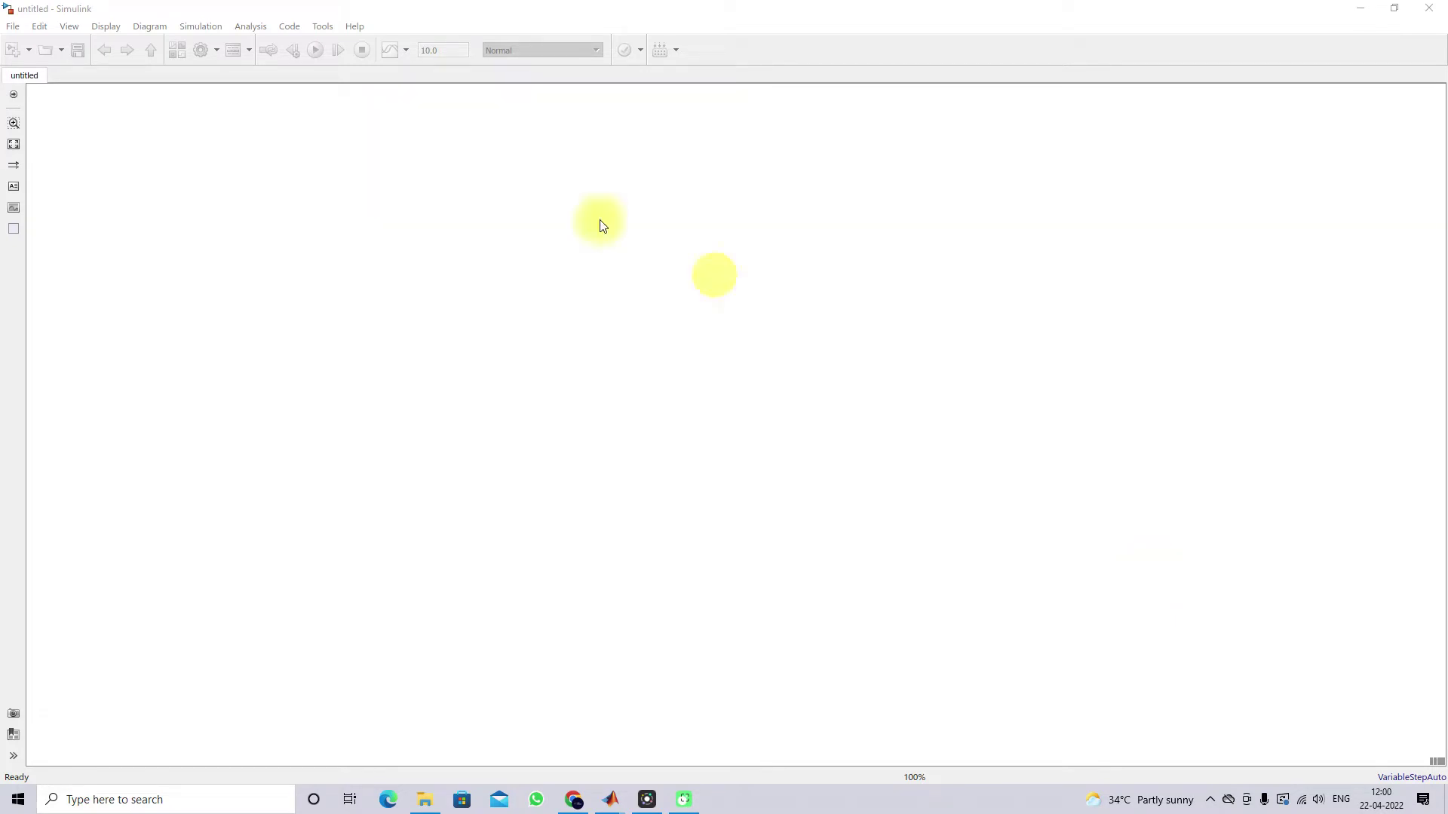
Step: Add a Sine Wave block from the Simulink Sources library to the empty model
click(149, 10)
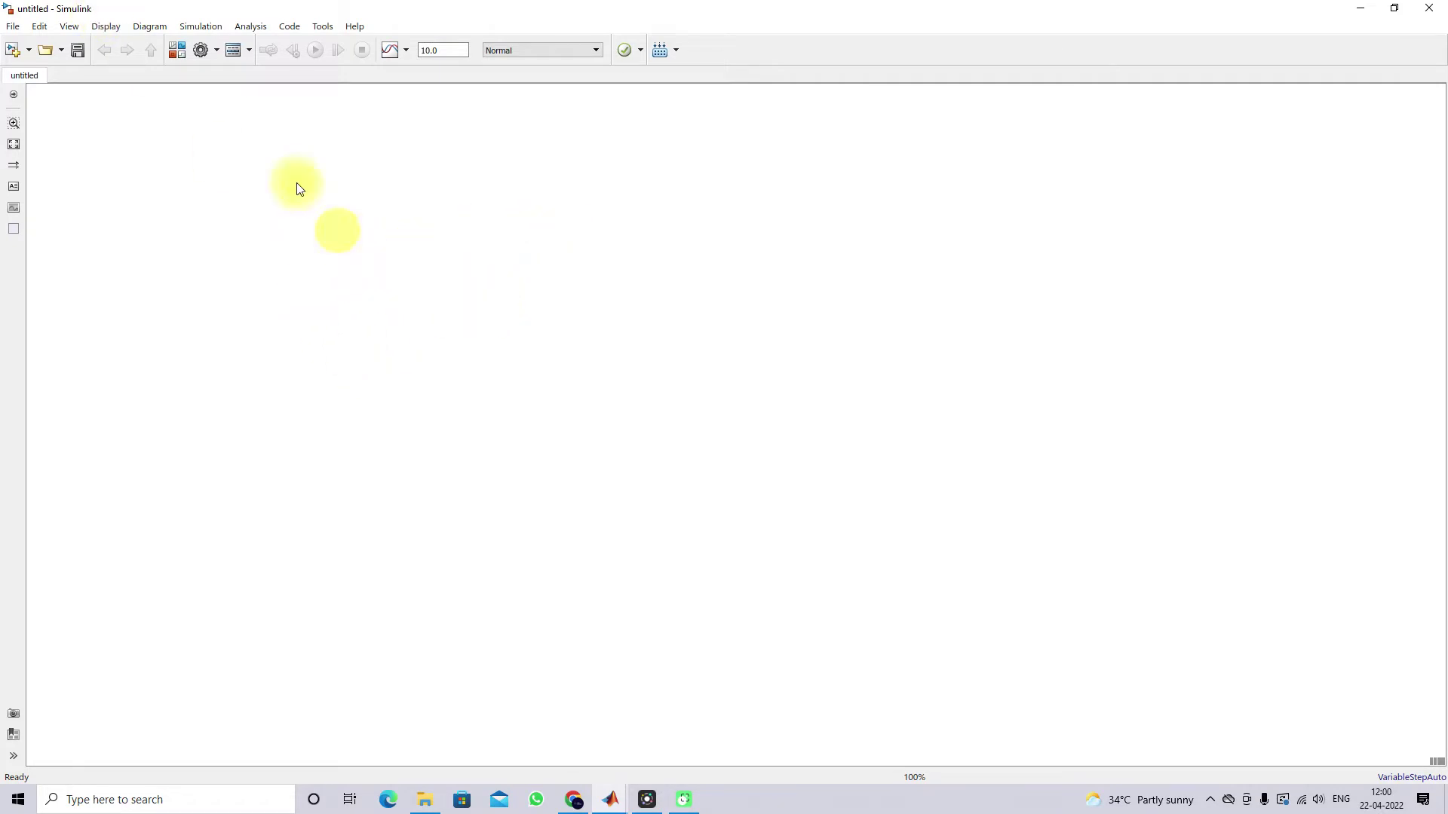
click(178, 56)
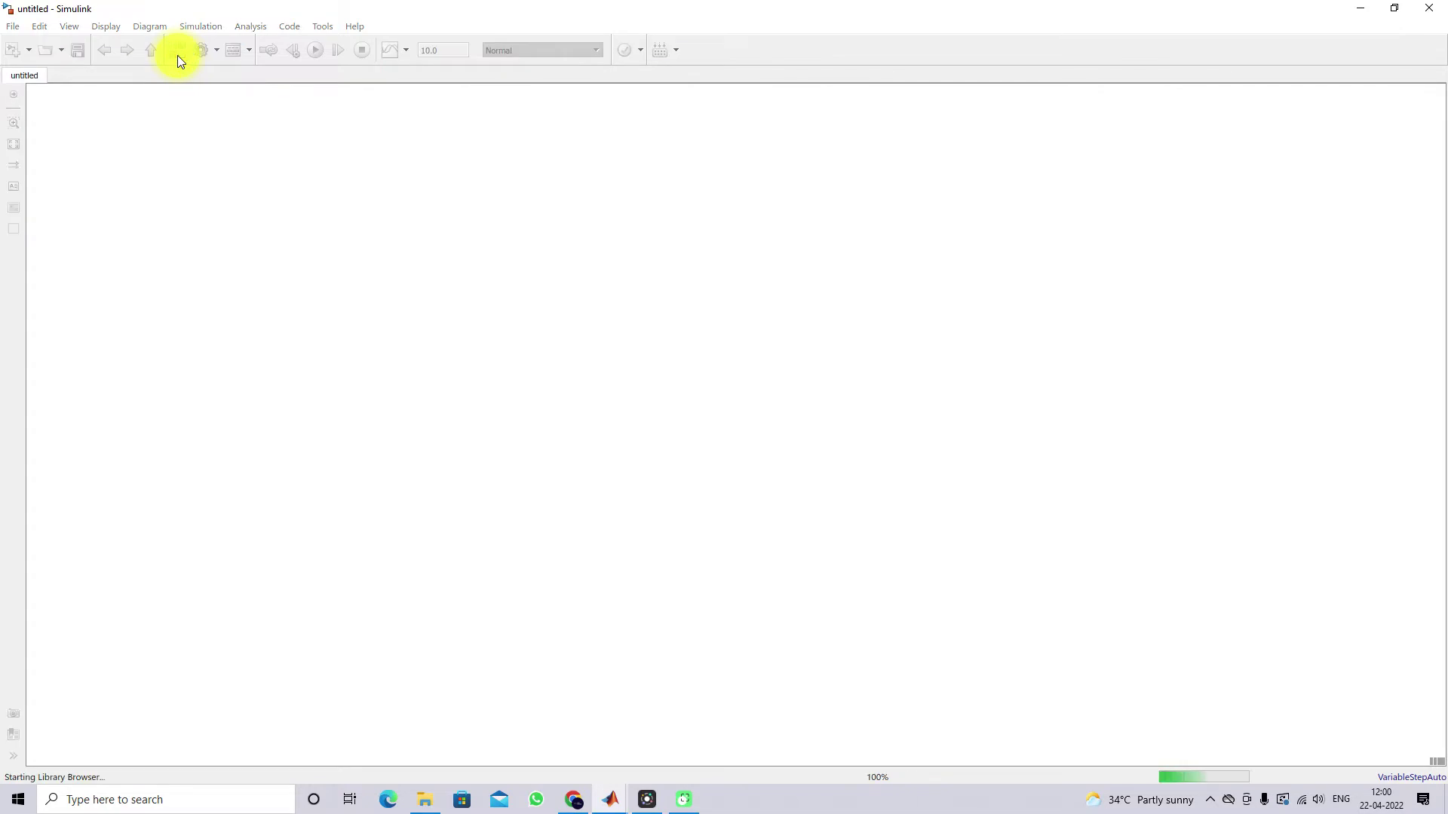
drag(227, 119, 250, 84)
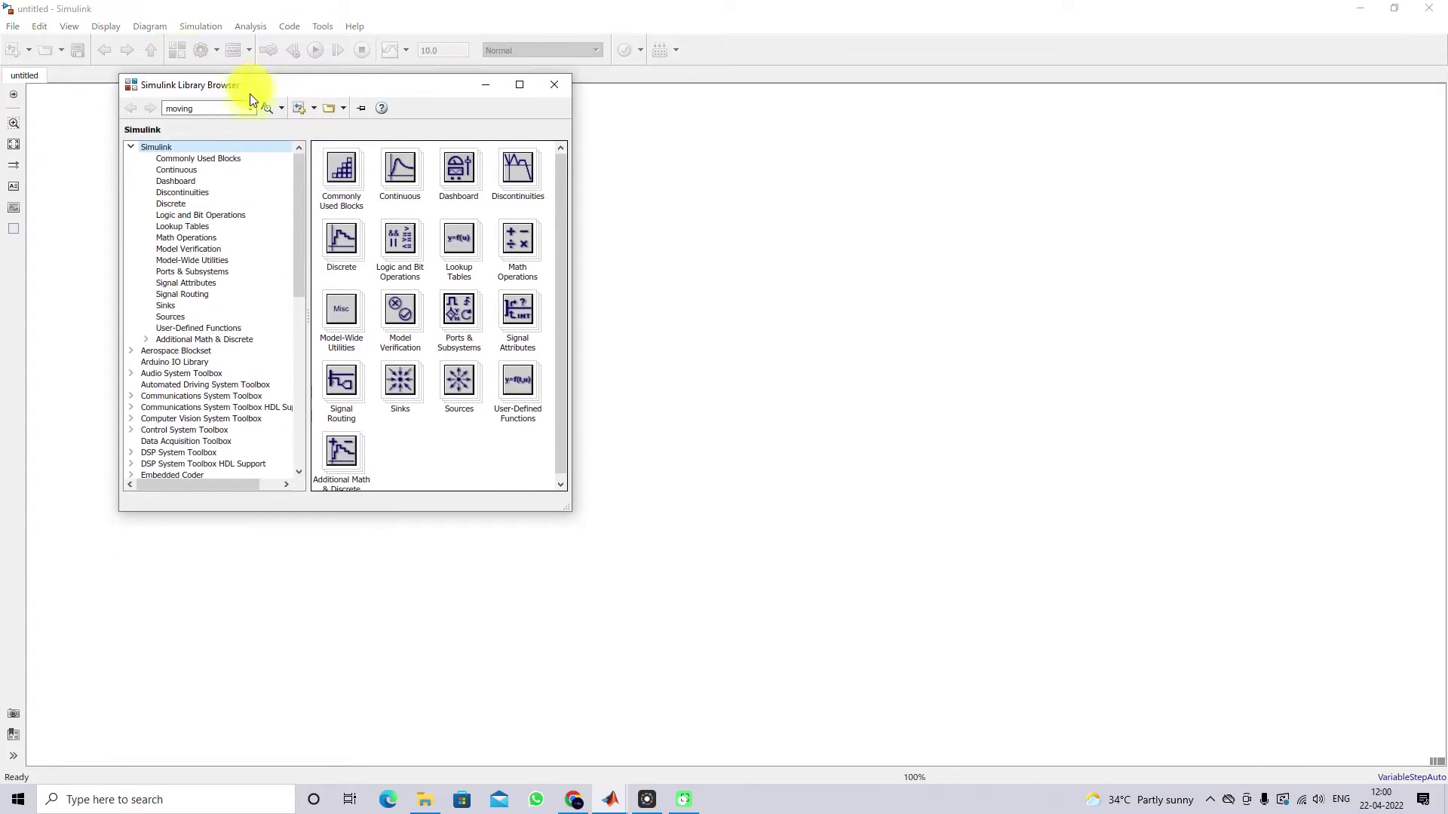
click(181, 316)
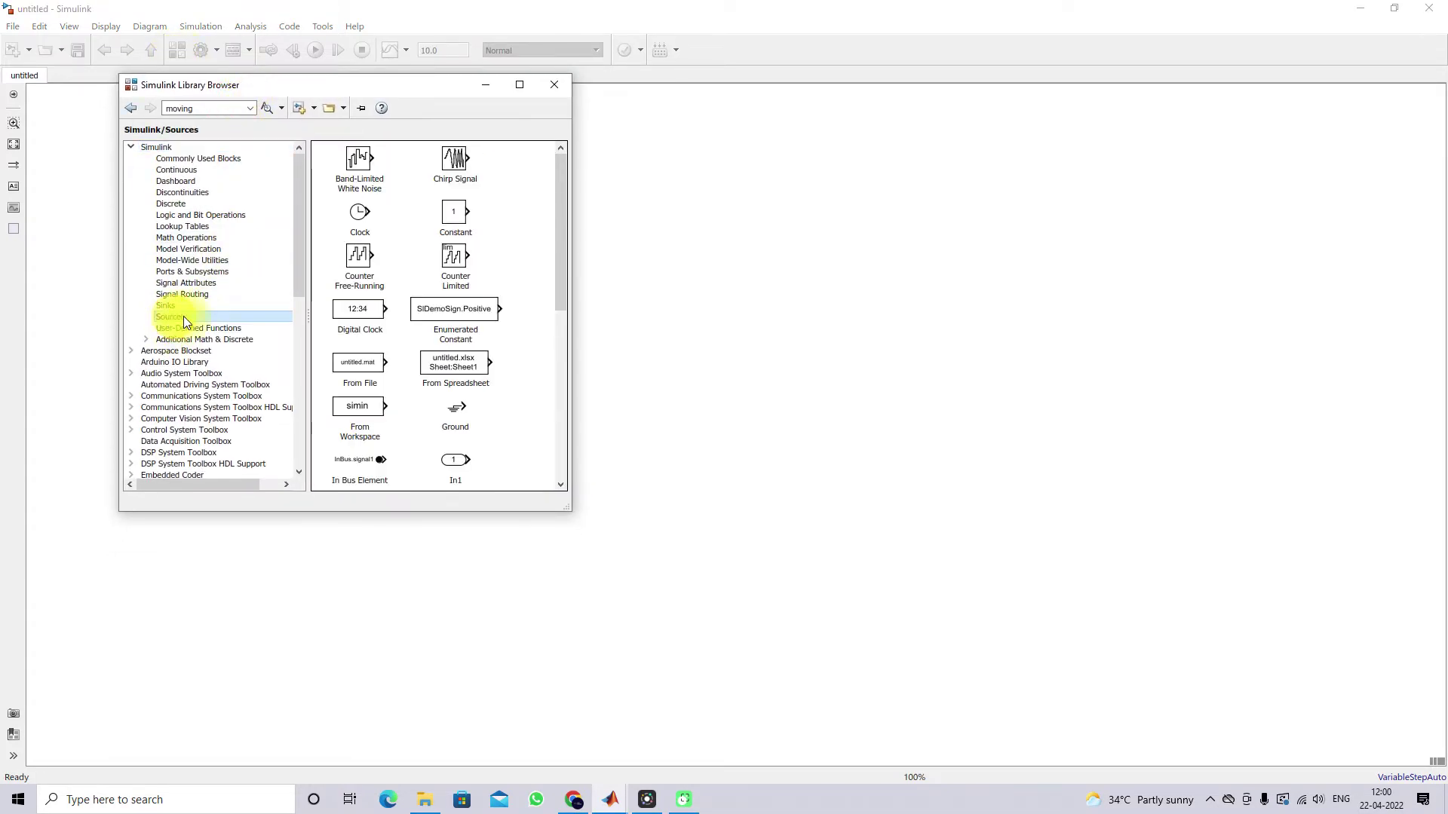
scroll(453, 332, down, 3)
scroll(478, 341, down, 3)
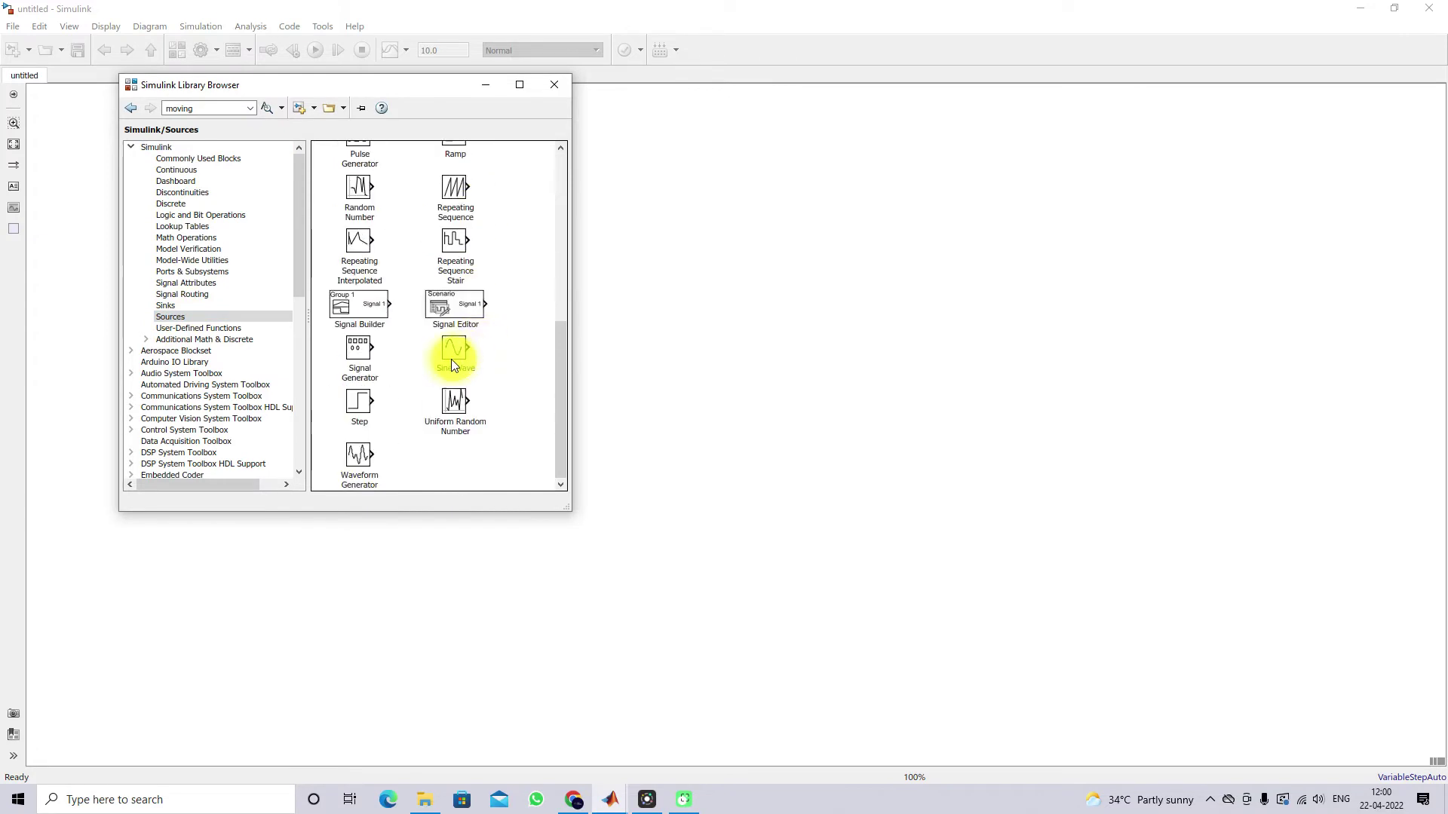
drag(404, 84, 344, 85)
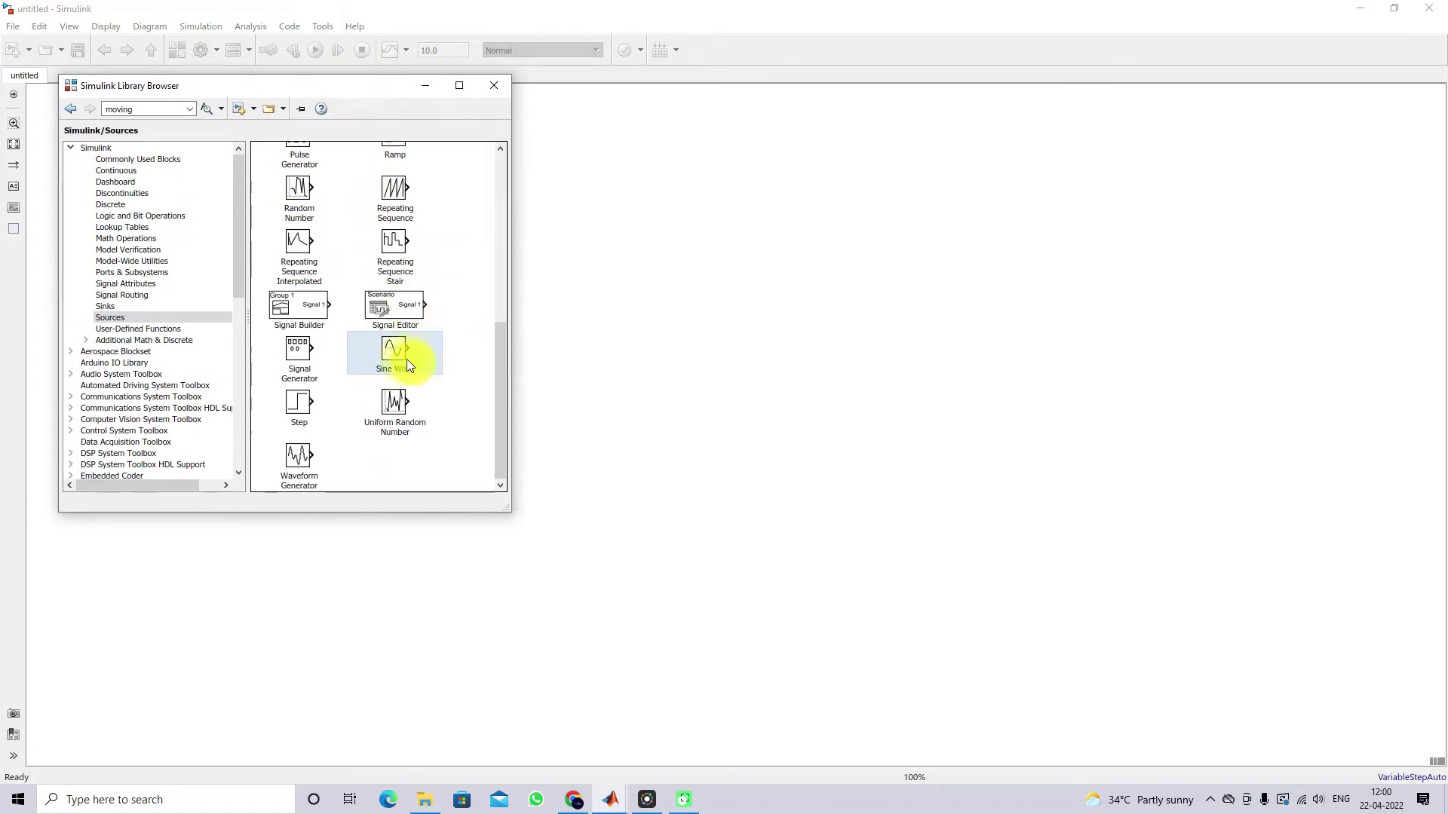
drag(391, 353, 657, 339)
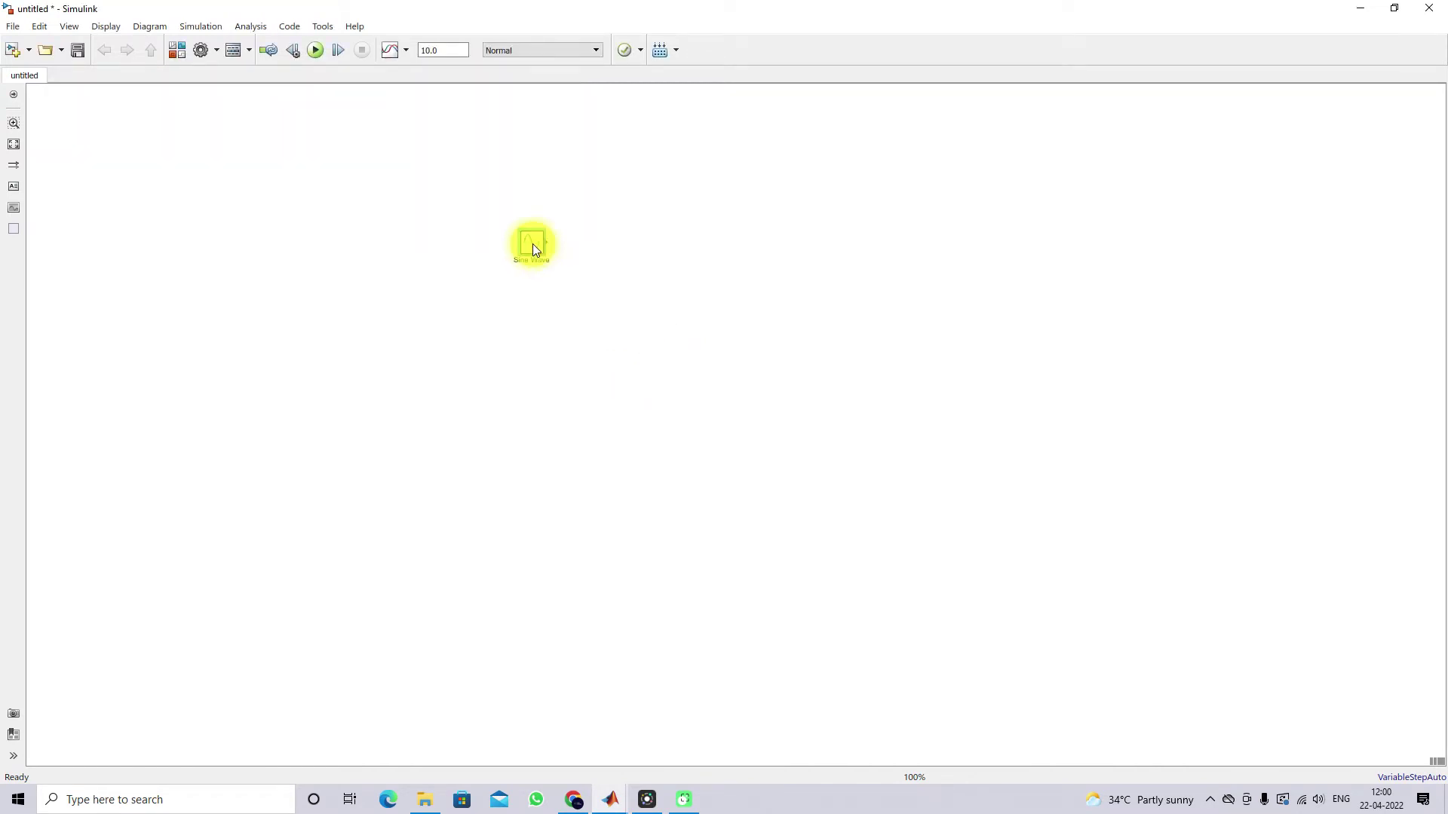
Step: Set the Sine Wave block's frequency to 2*pi*1 rad/sec and accept its parameters
double_click(530, 244)
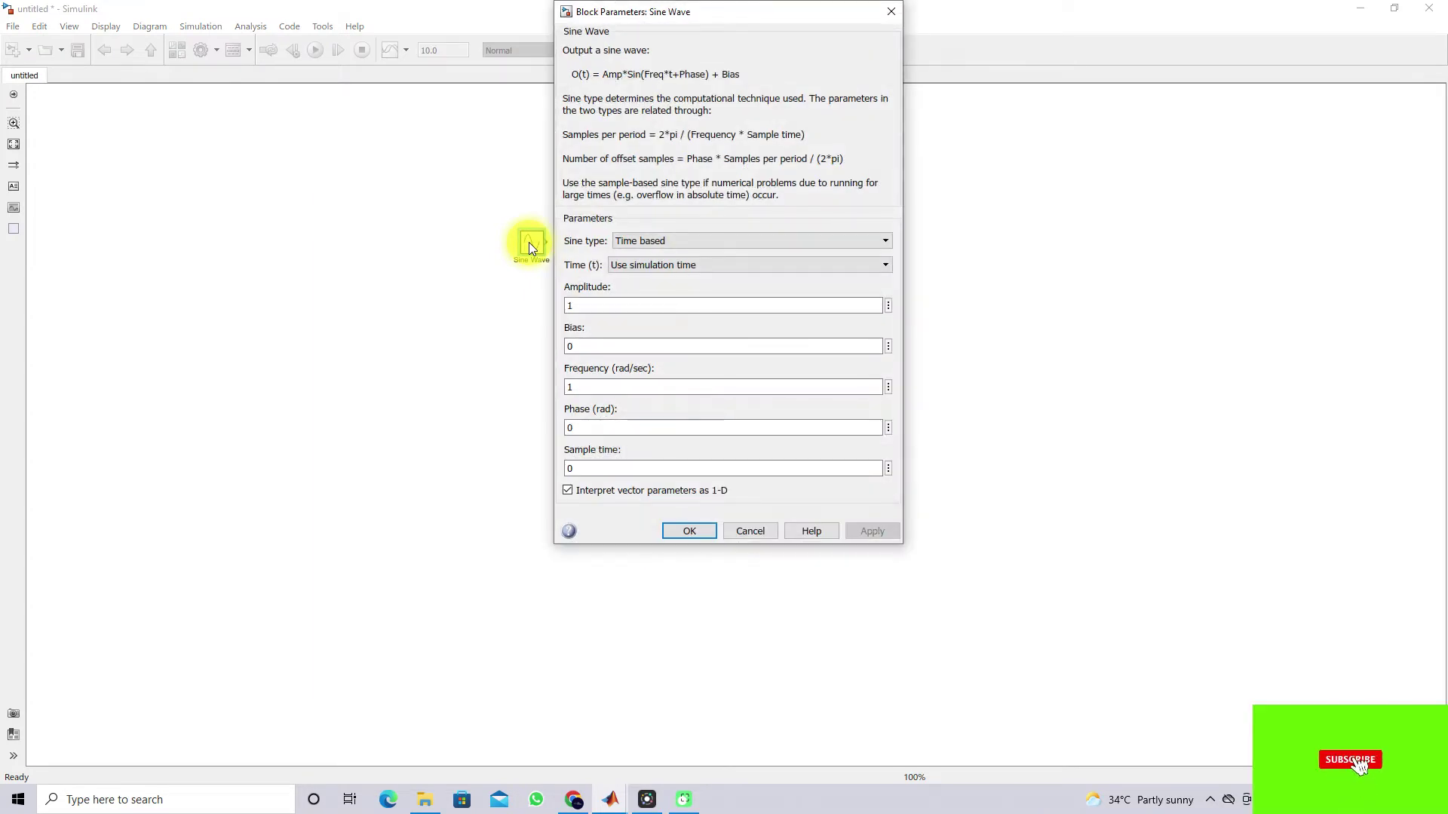
double_click(581, 306)
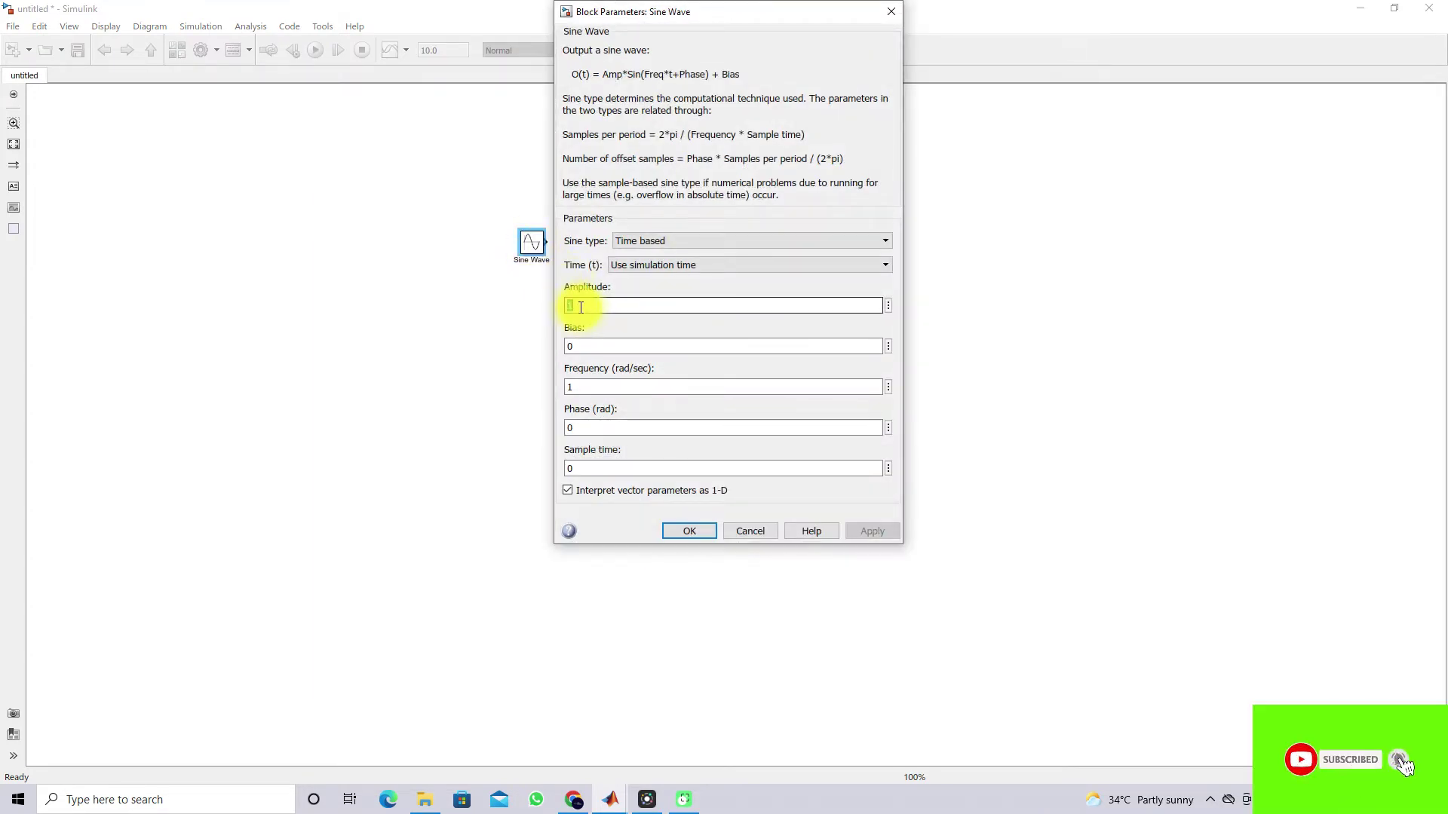
double_click(584, 383)
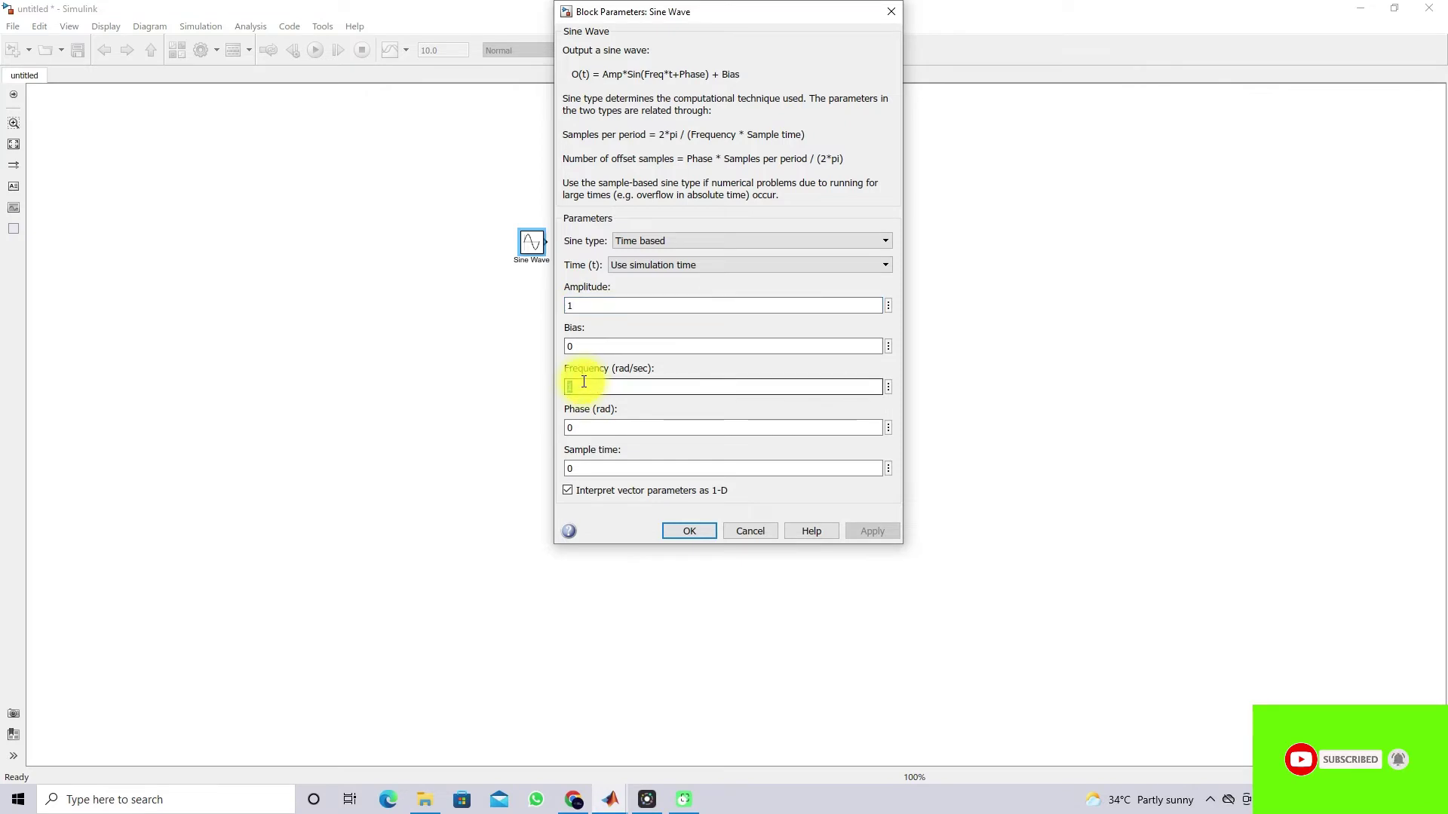
double_click(594, 427)
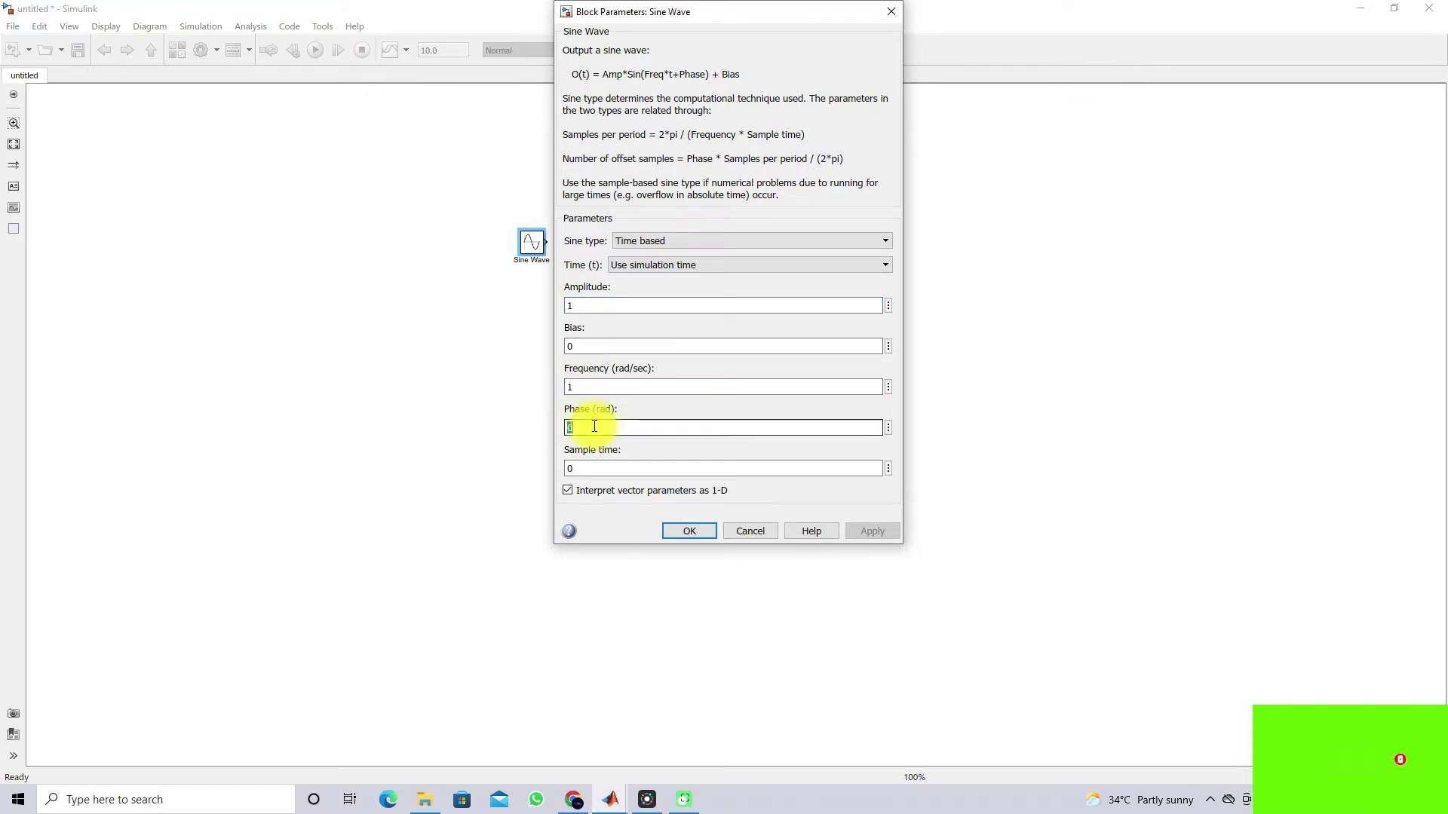
double_click(580, 305)
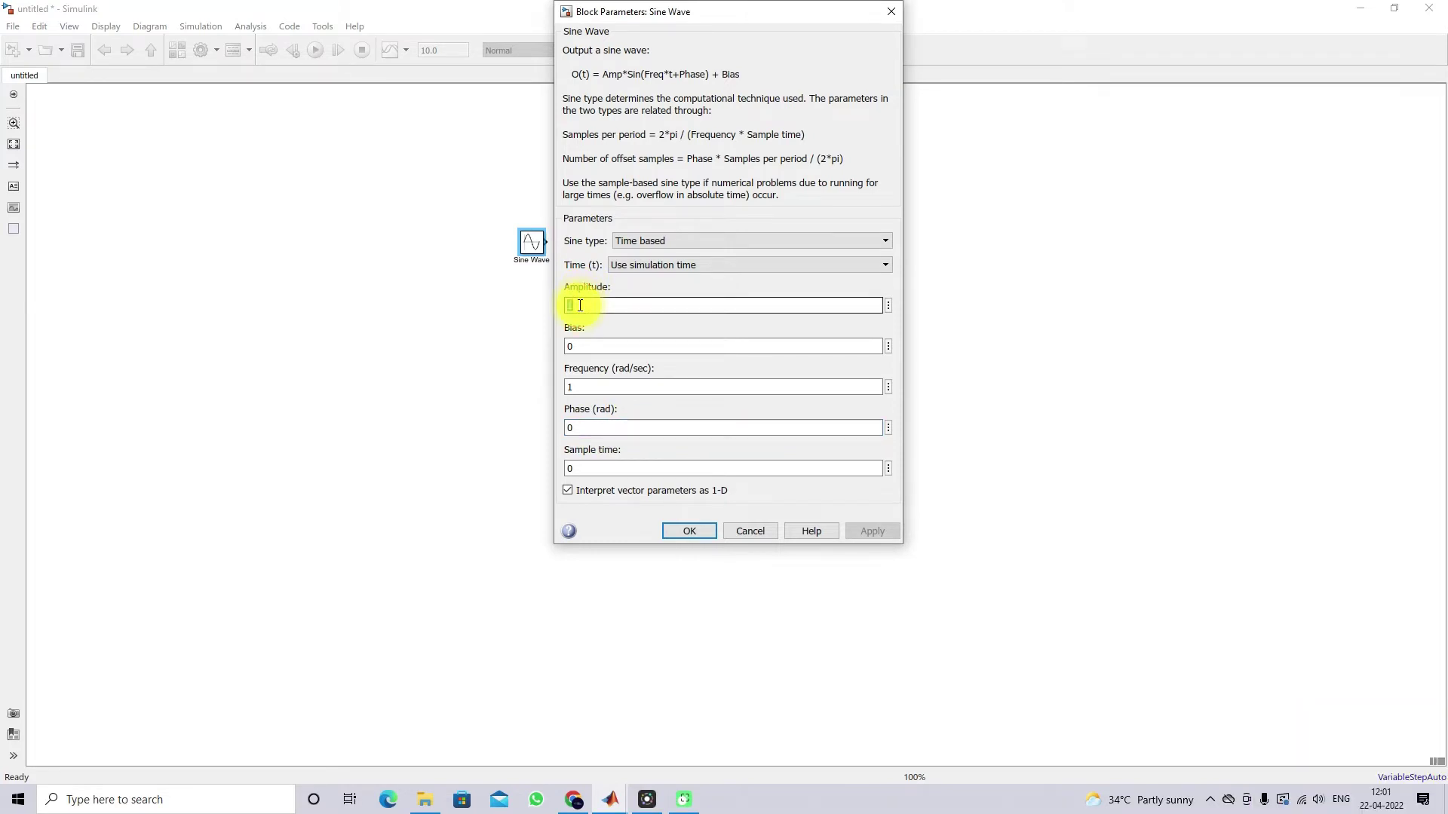
double_click(587, 384)
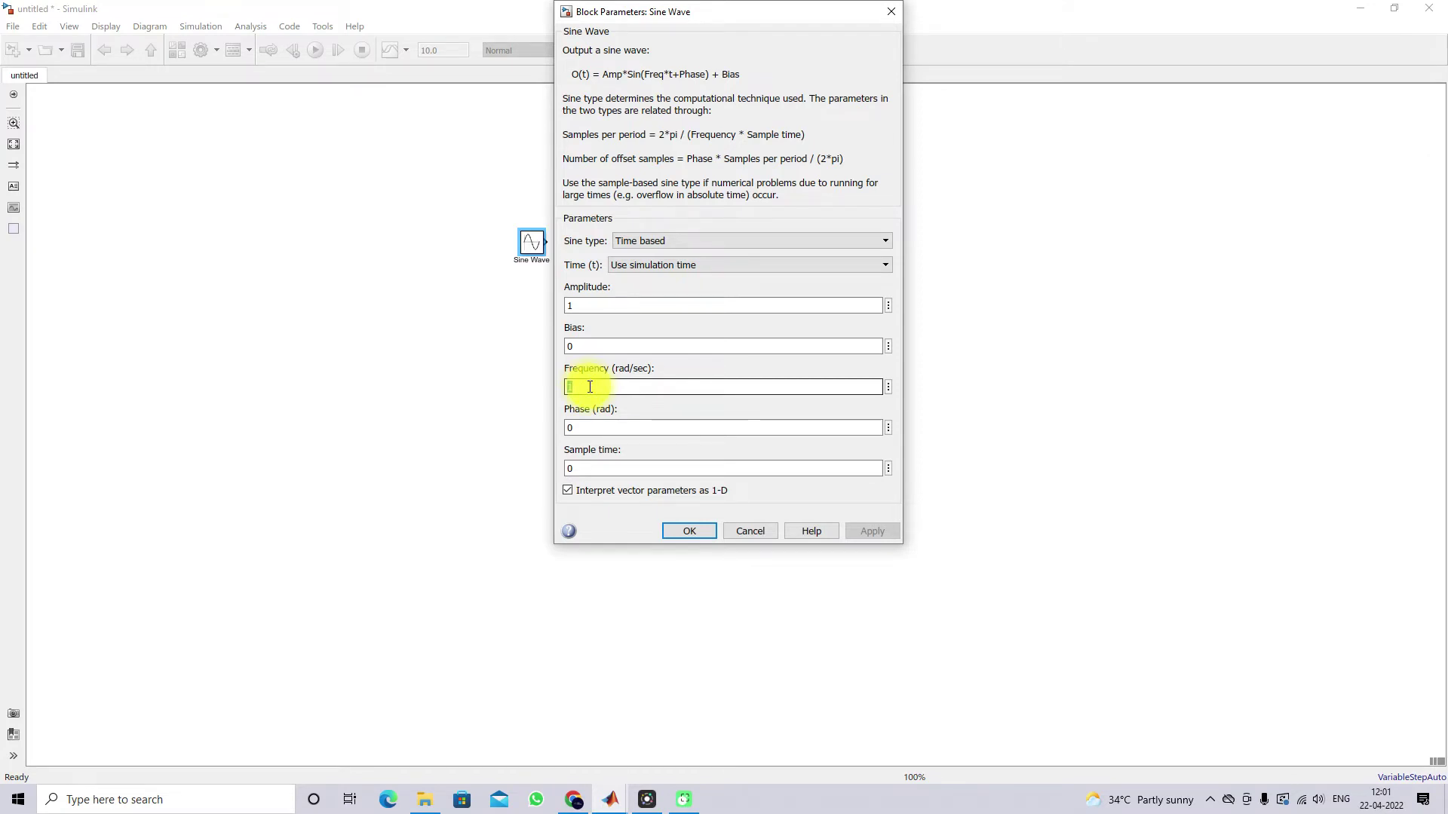
text(2*pi)
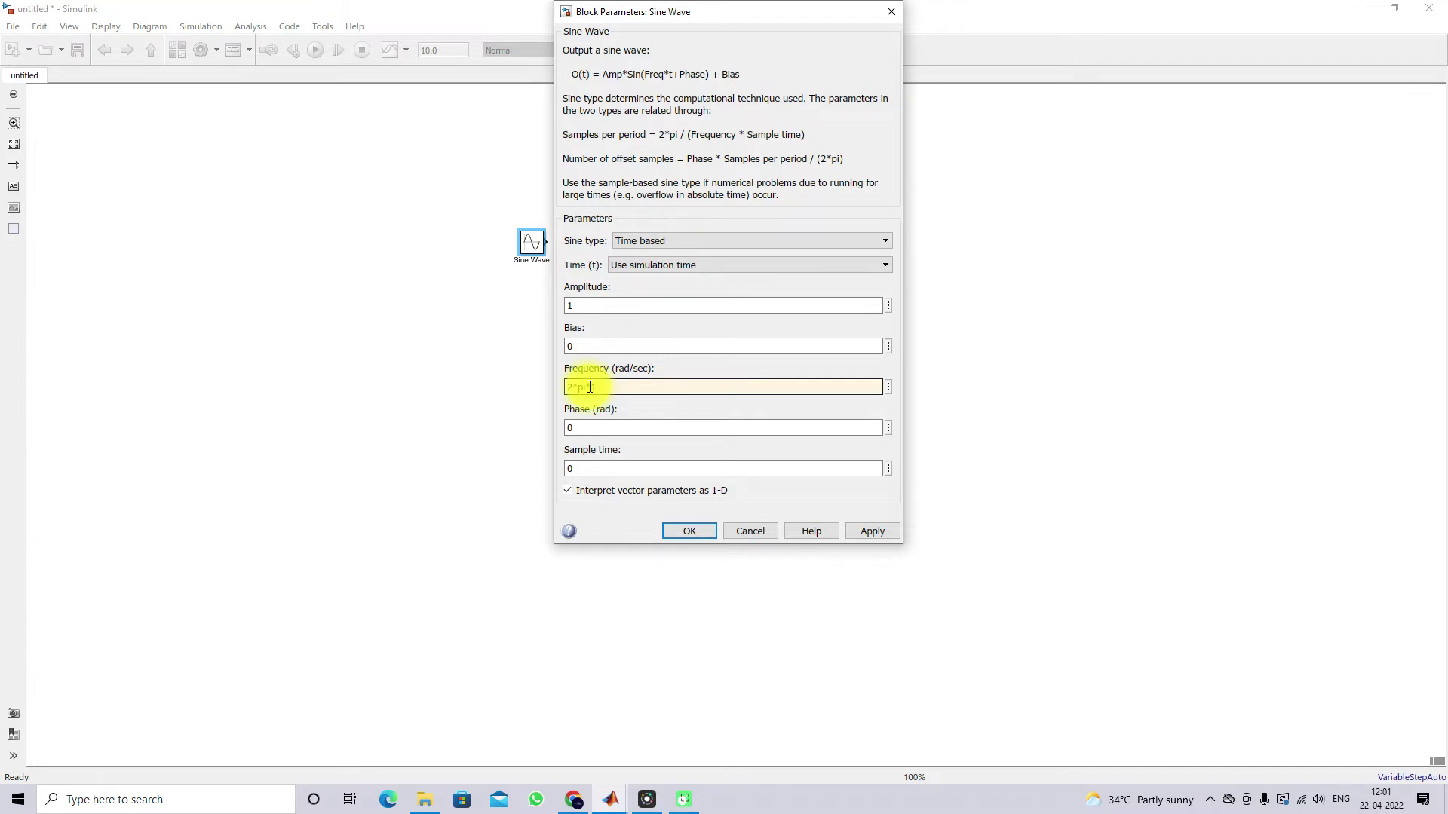
click(591, 387)
text(*)
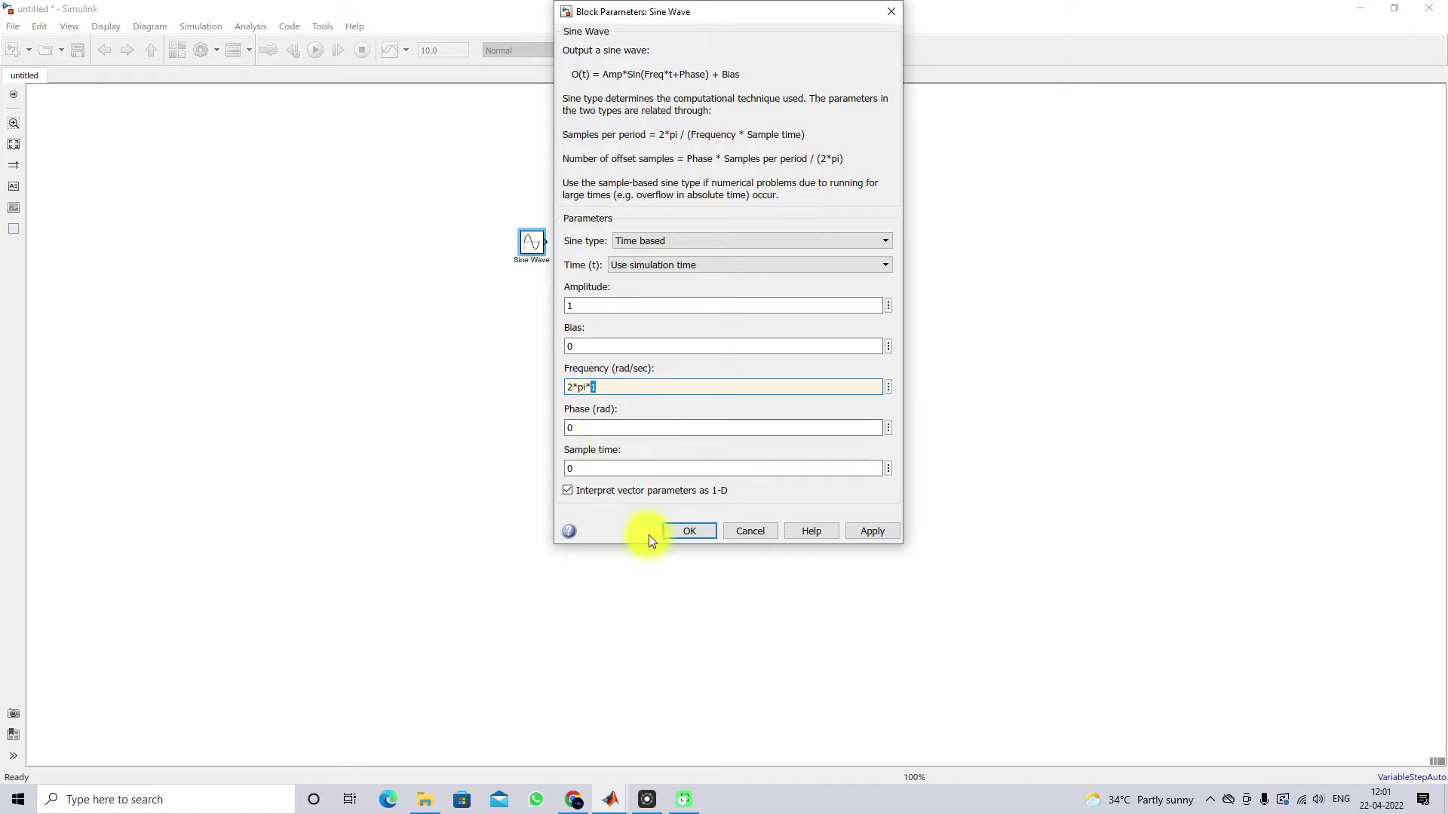
click(865, 530)
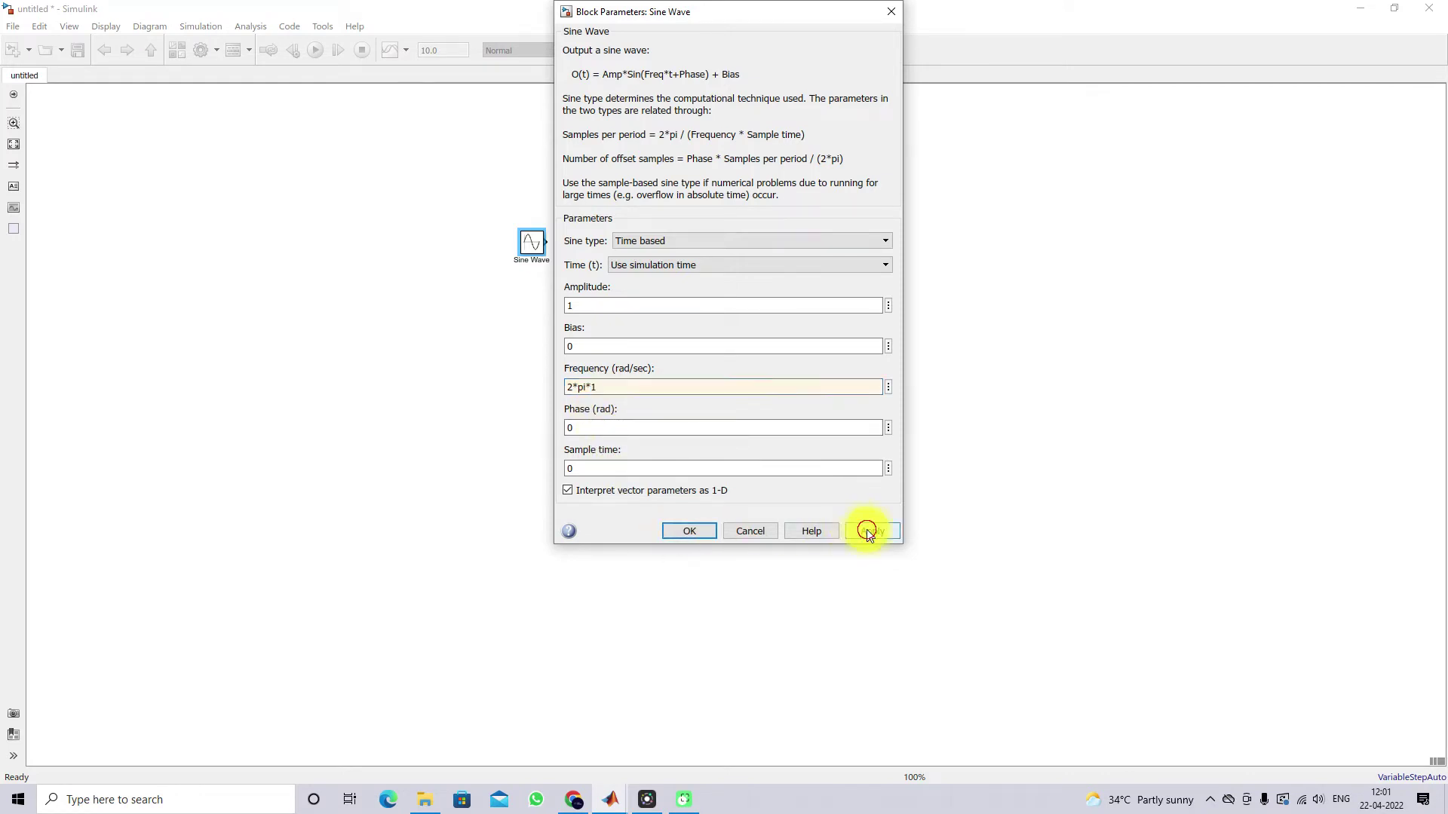
click(692, 530)
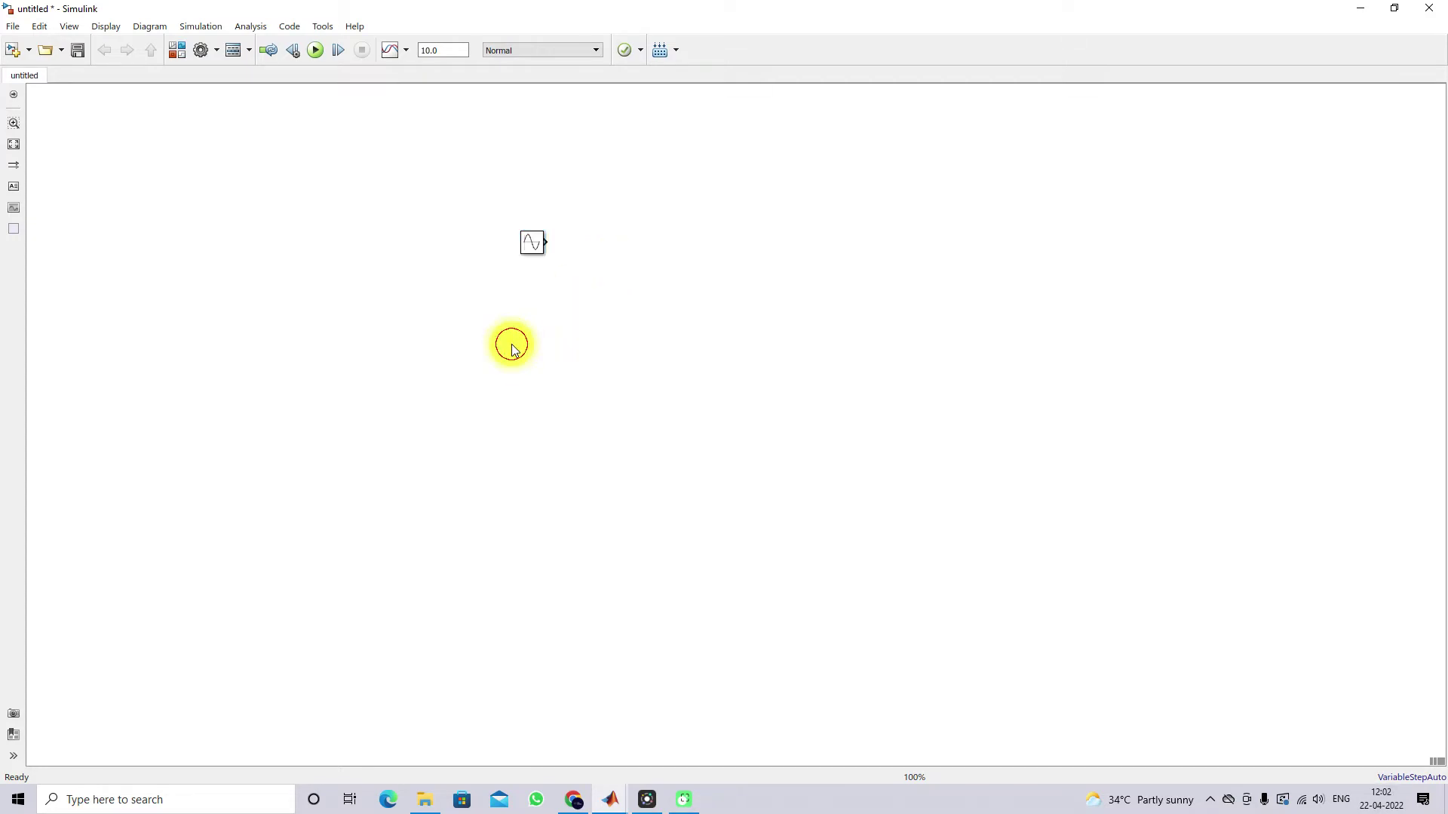
Step: Duplicate the Sine Wave block and place the copy directly below the original
key(ctrl+c)
key(ctrl+v)
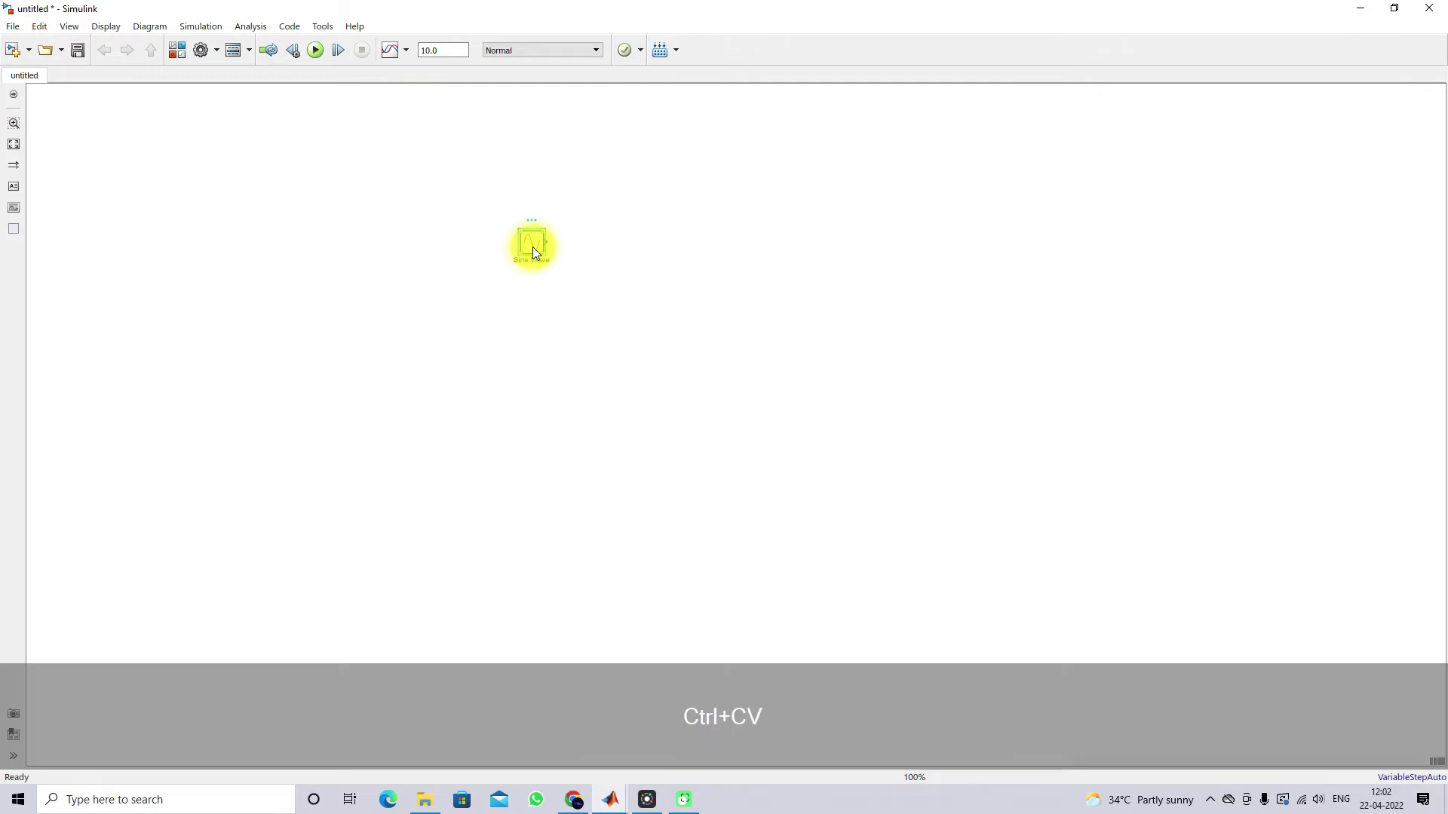
drag(541, 249, 543, 310)
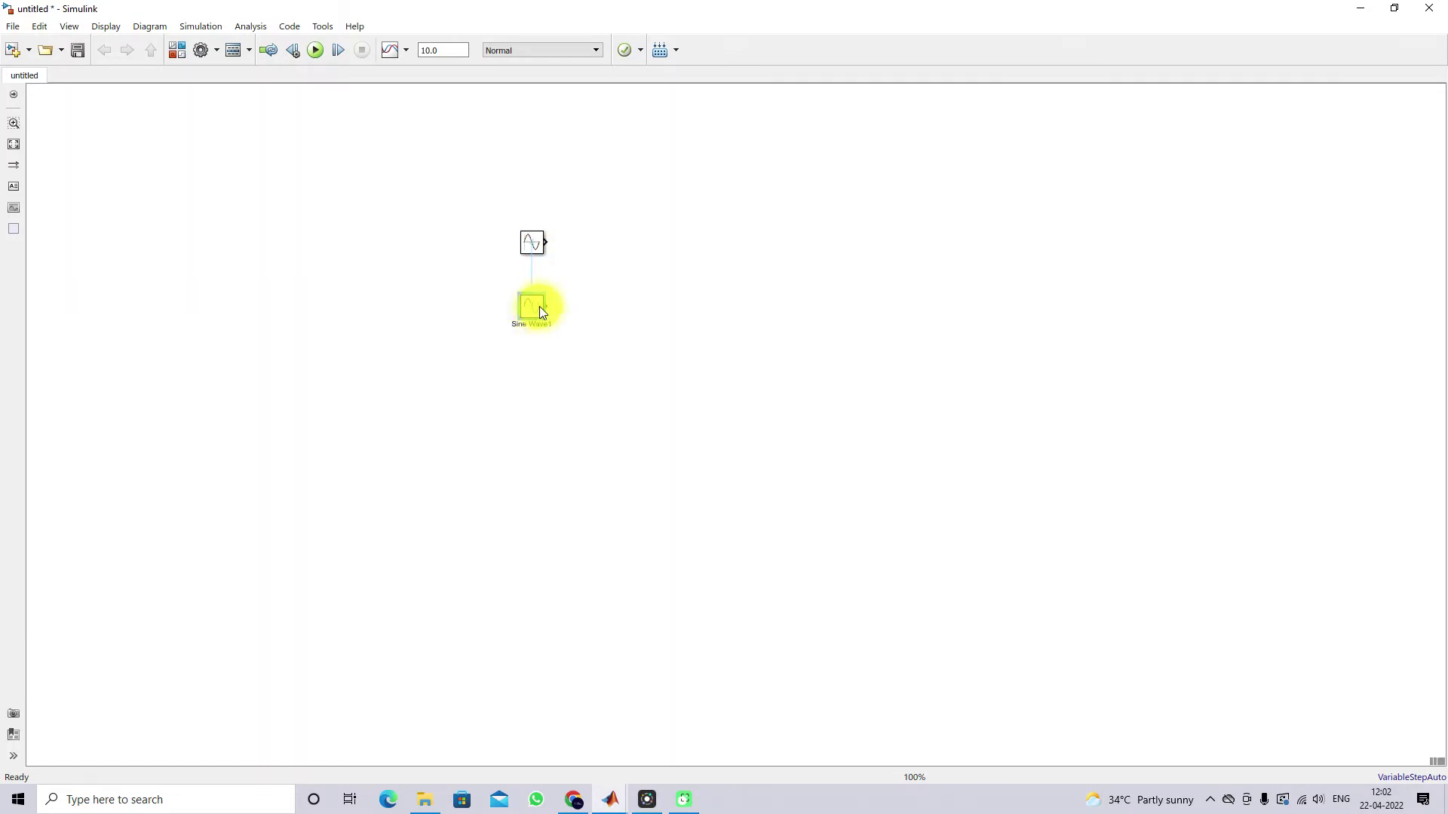
Step: Set the second sine wave block's phase to (120/360)*2*pi rad
double_click(535, 303)
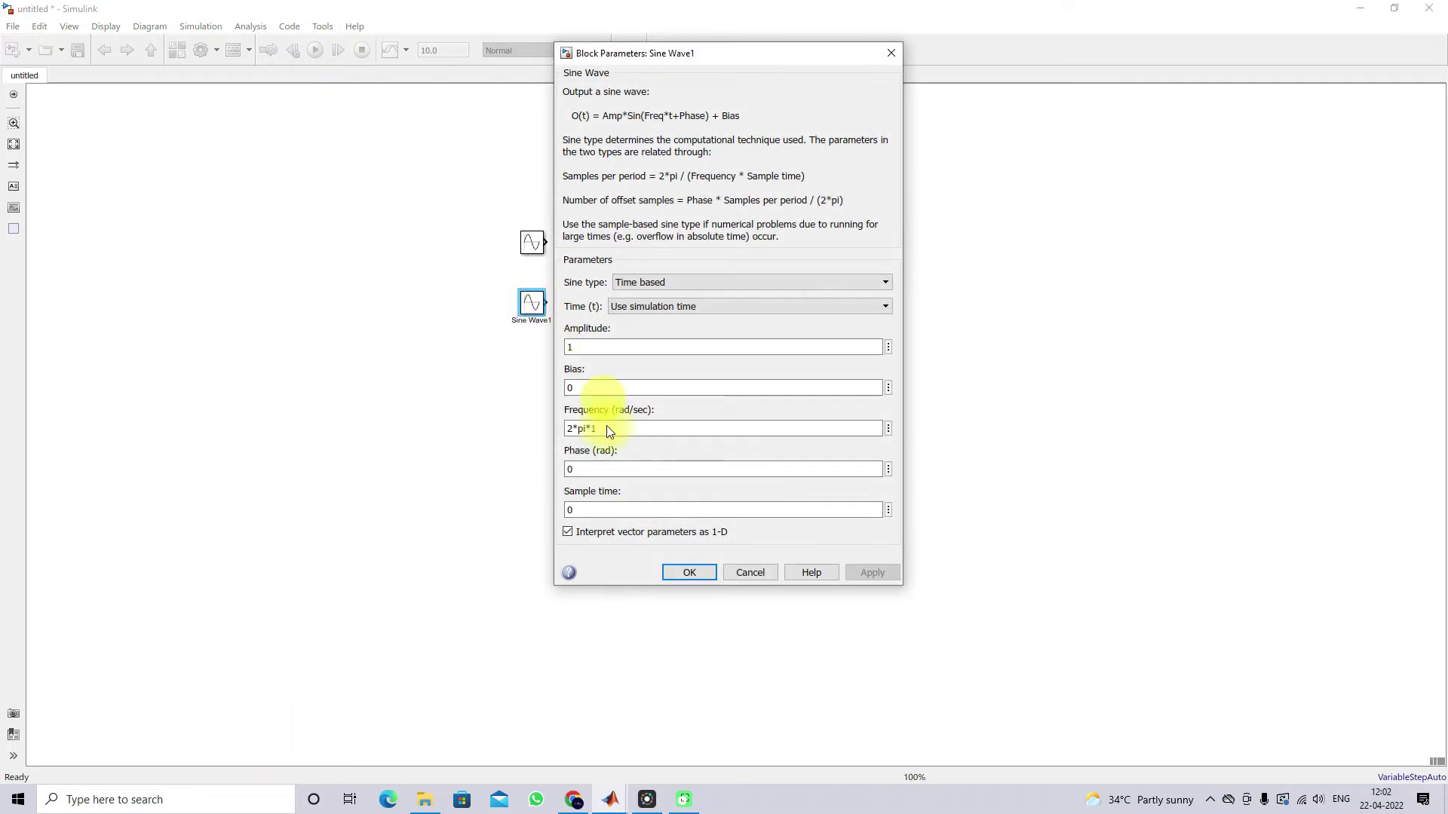
double_click(597, 469)
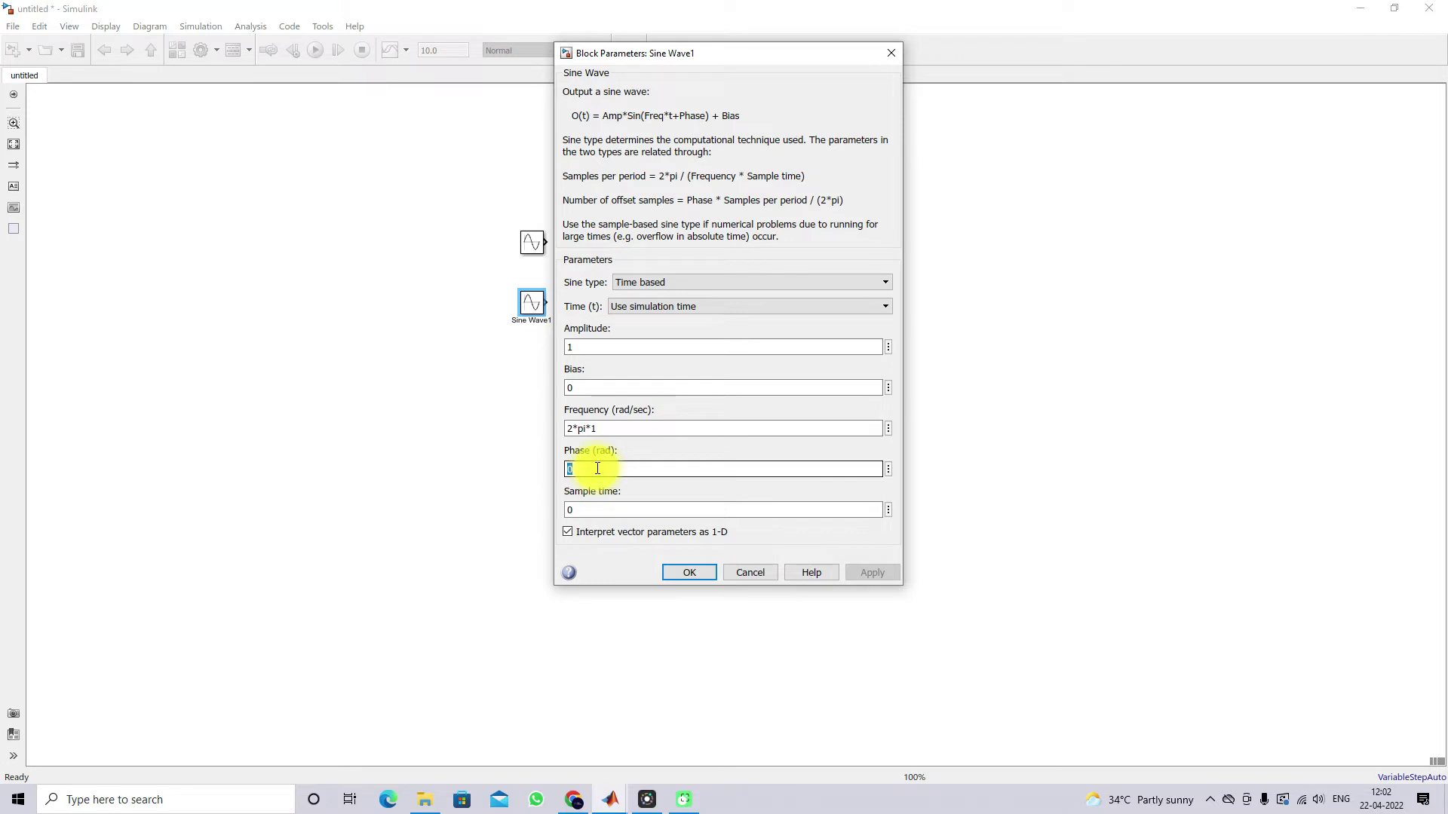
text(()
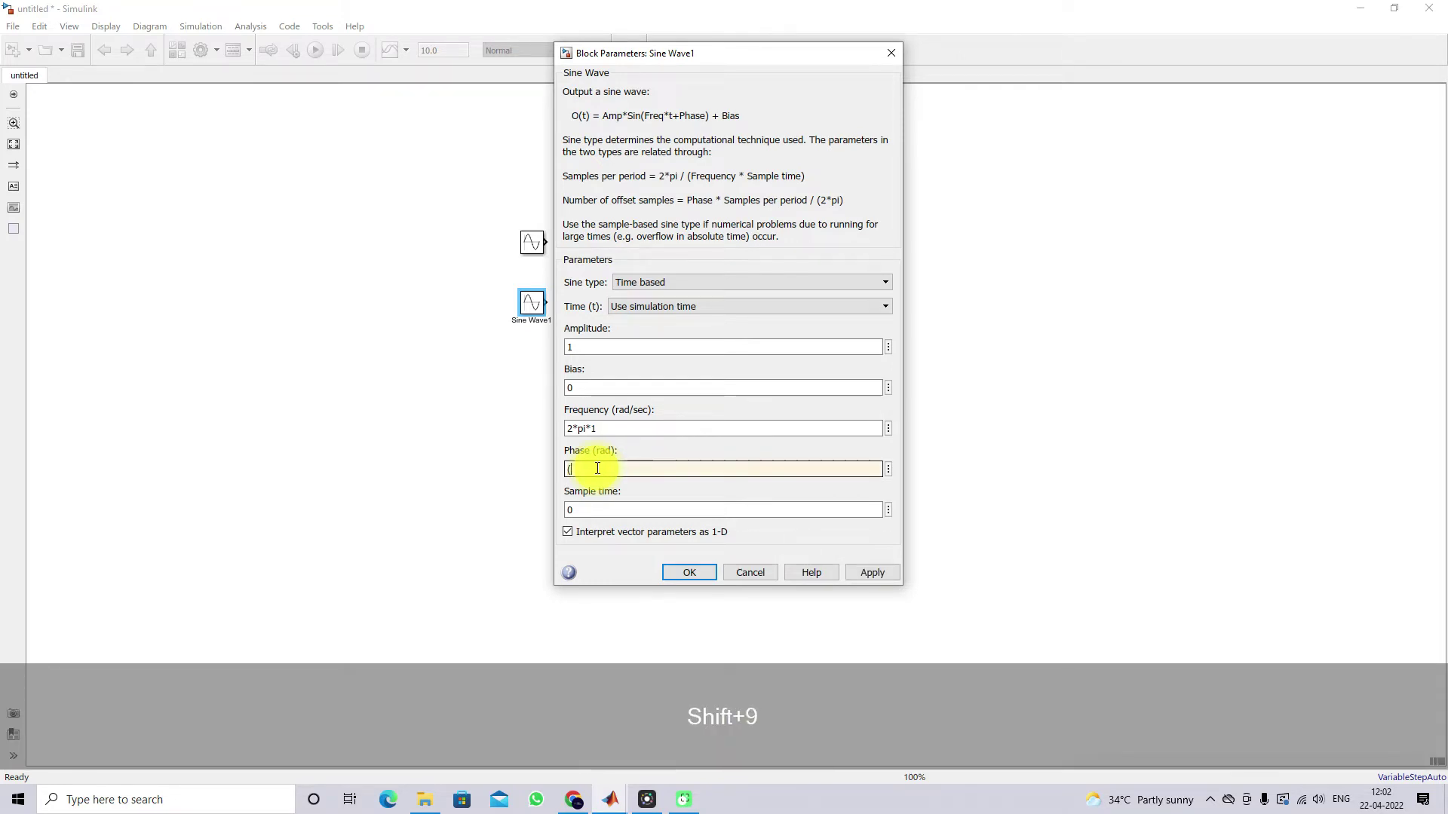
text(120/360)*2)
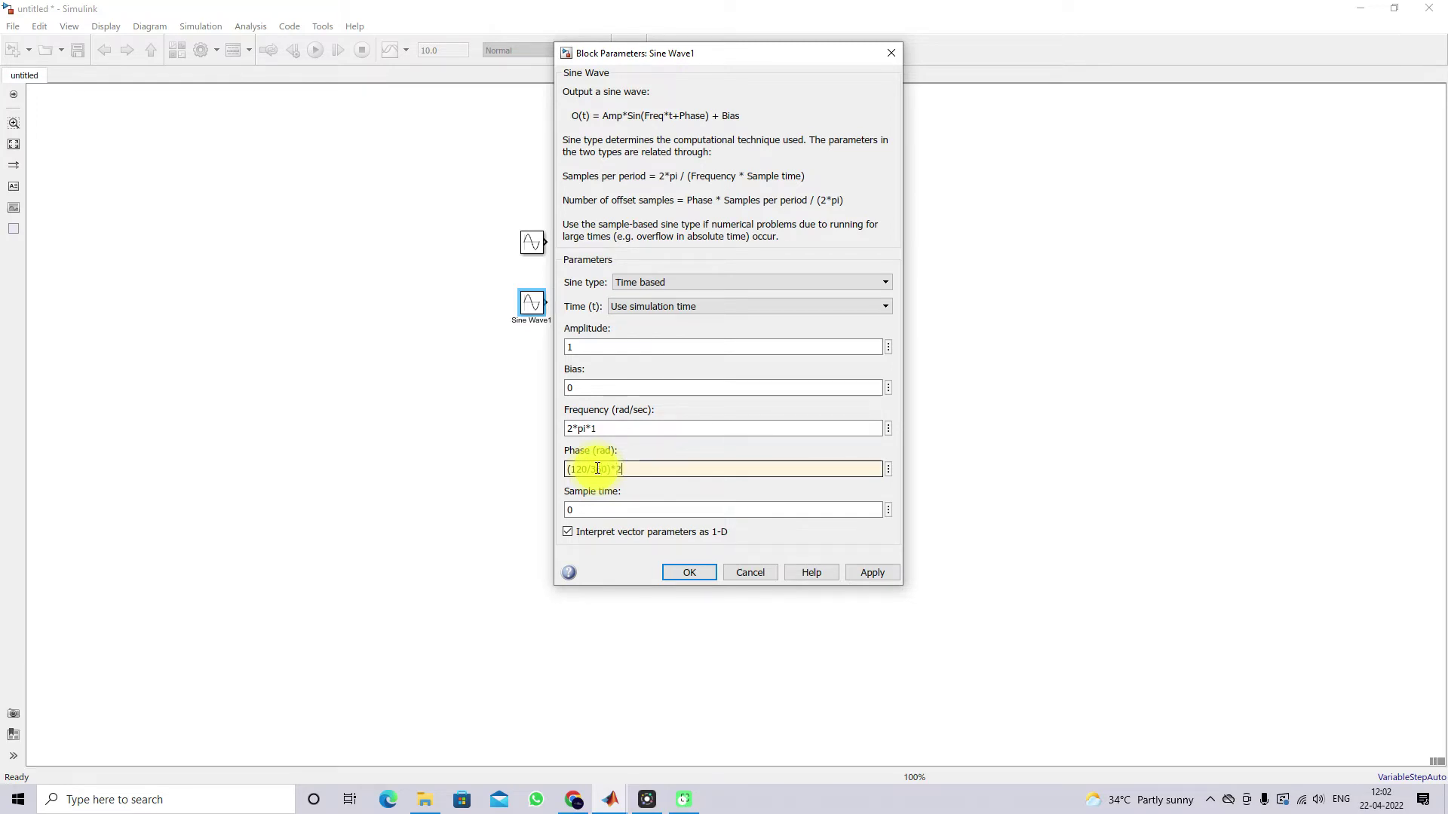
text(*pi)
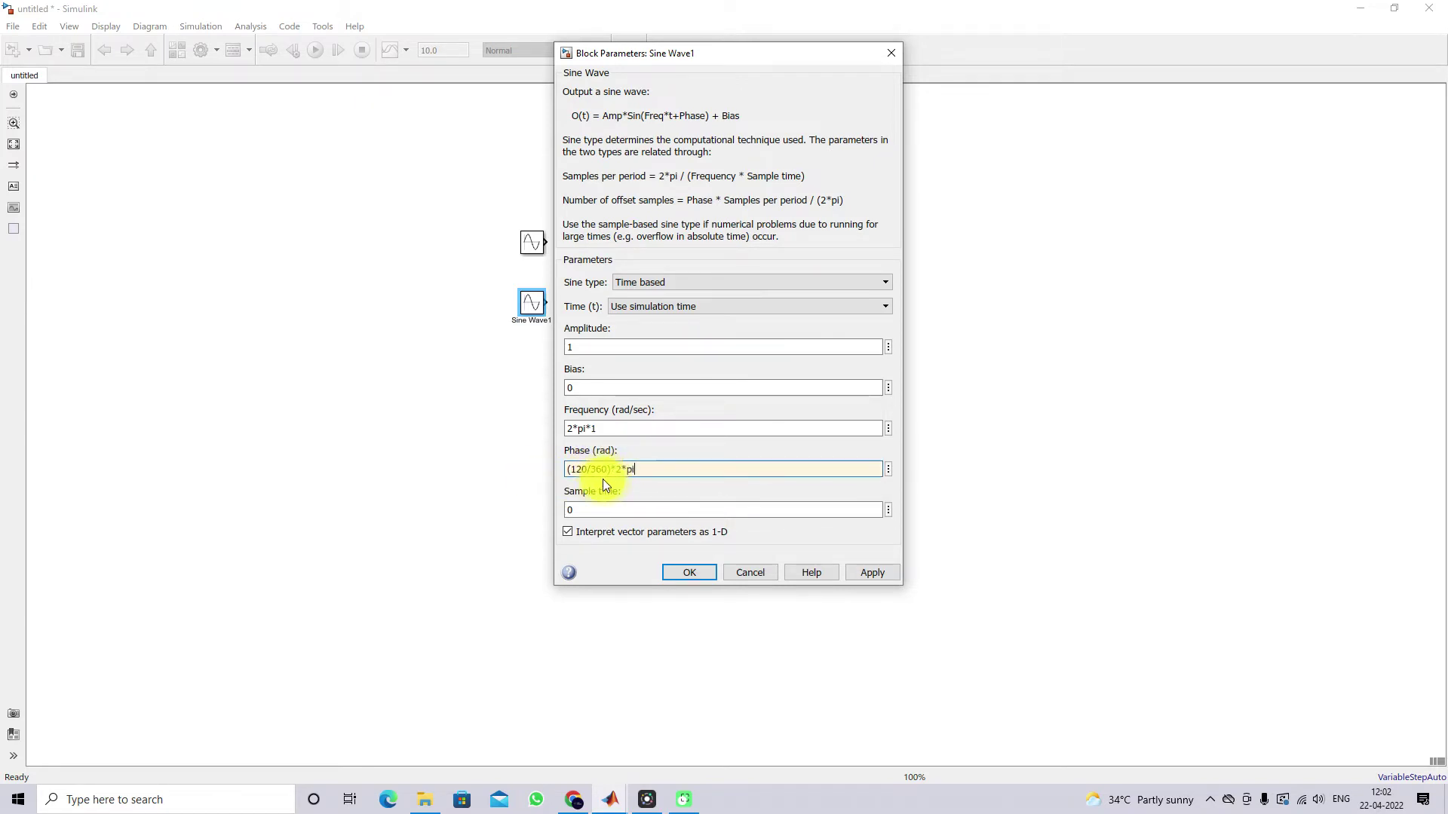
click(686, 573)
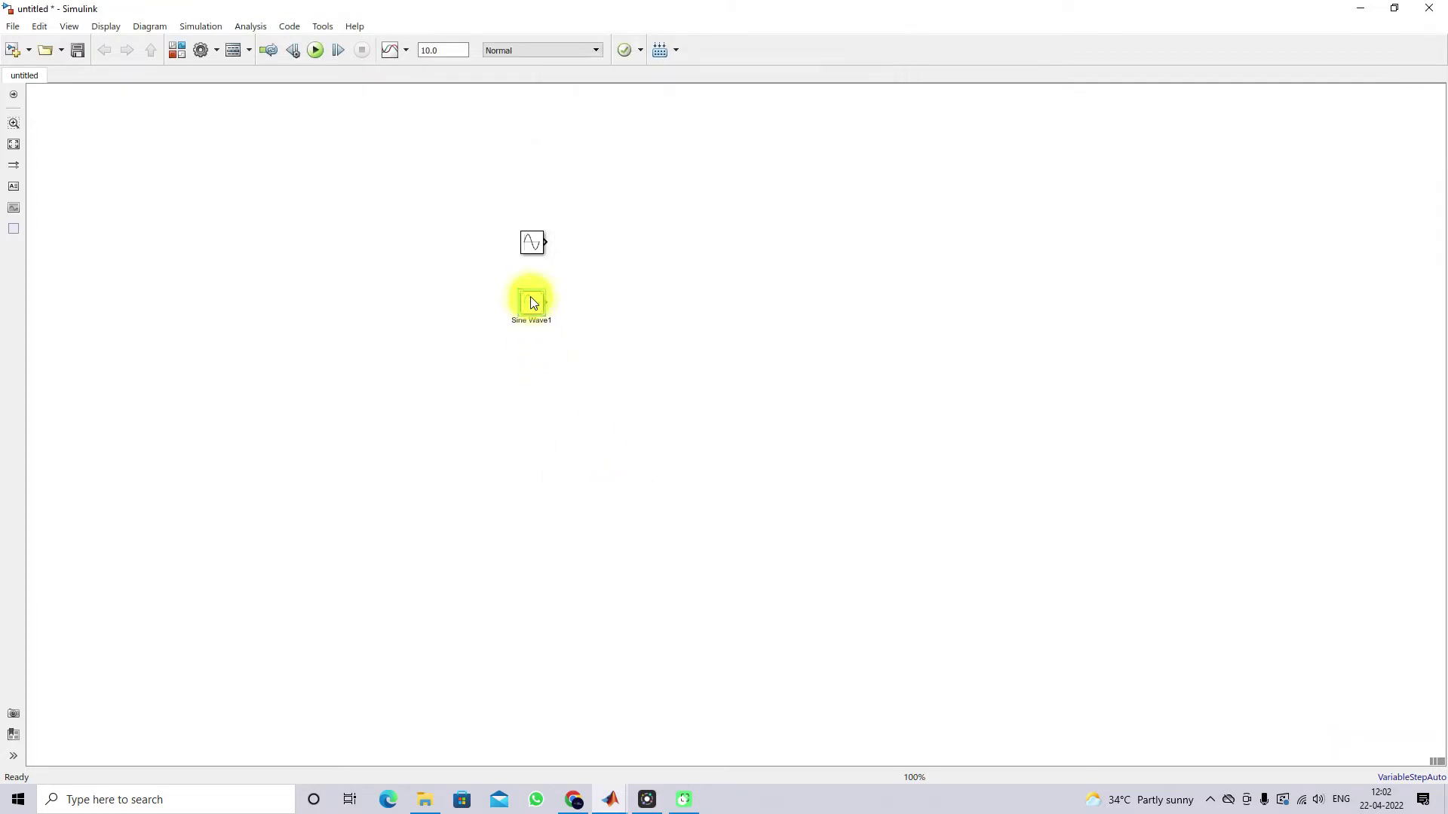
Step: Duplicate the second sine wave block and place the copy below it as the third source
key(ctrl+c)
key(ctrl+v)
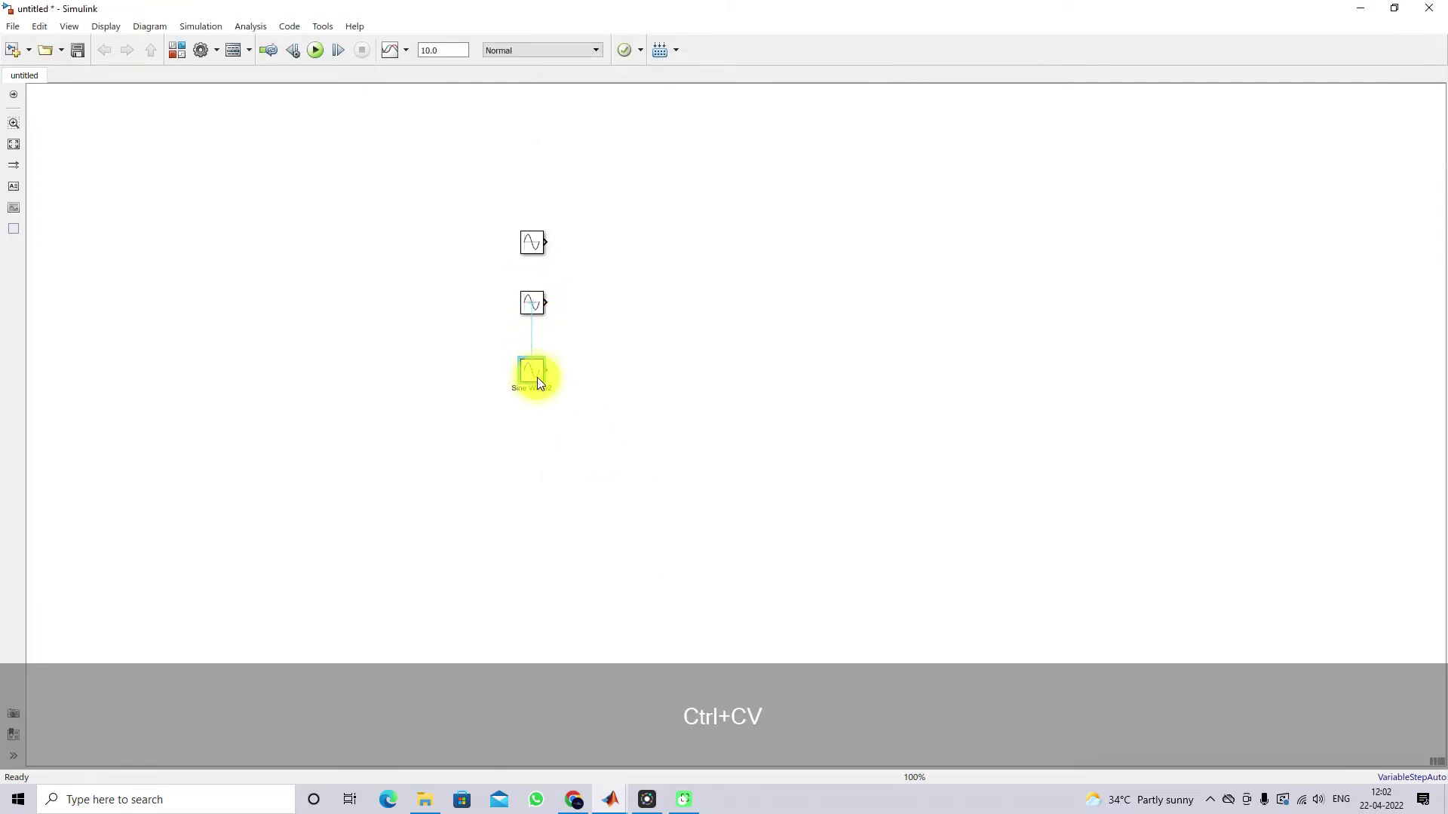
scroll(559, 360, up, 5)
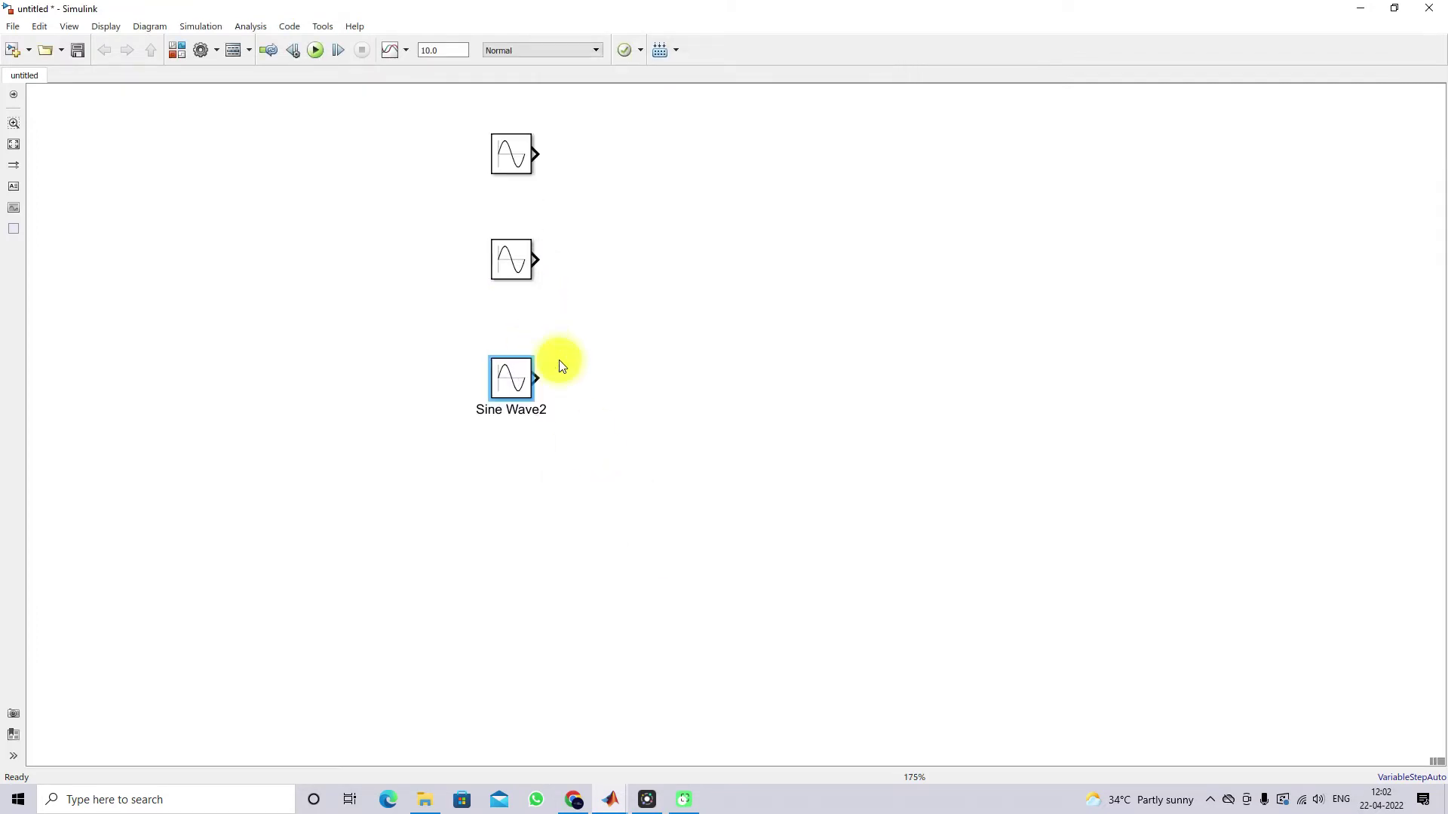
Step: Space the three sine wave blocks evenly in a column and shift them together toward the left side of the canvas
click(13, 143)
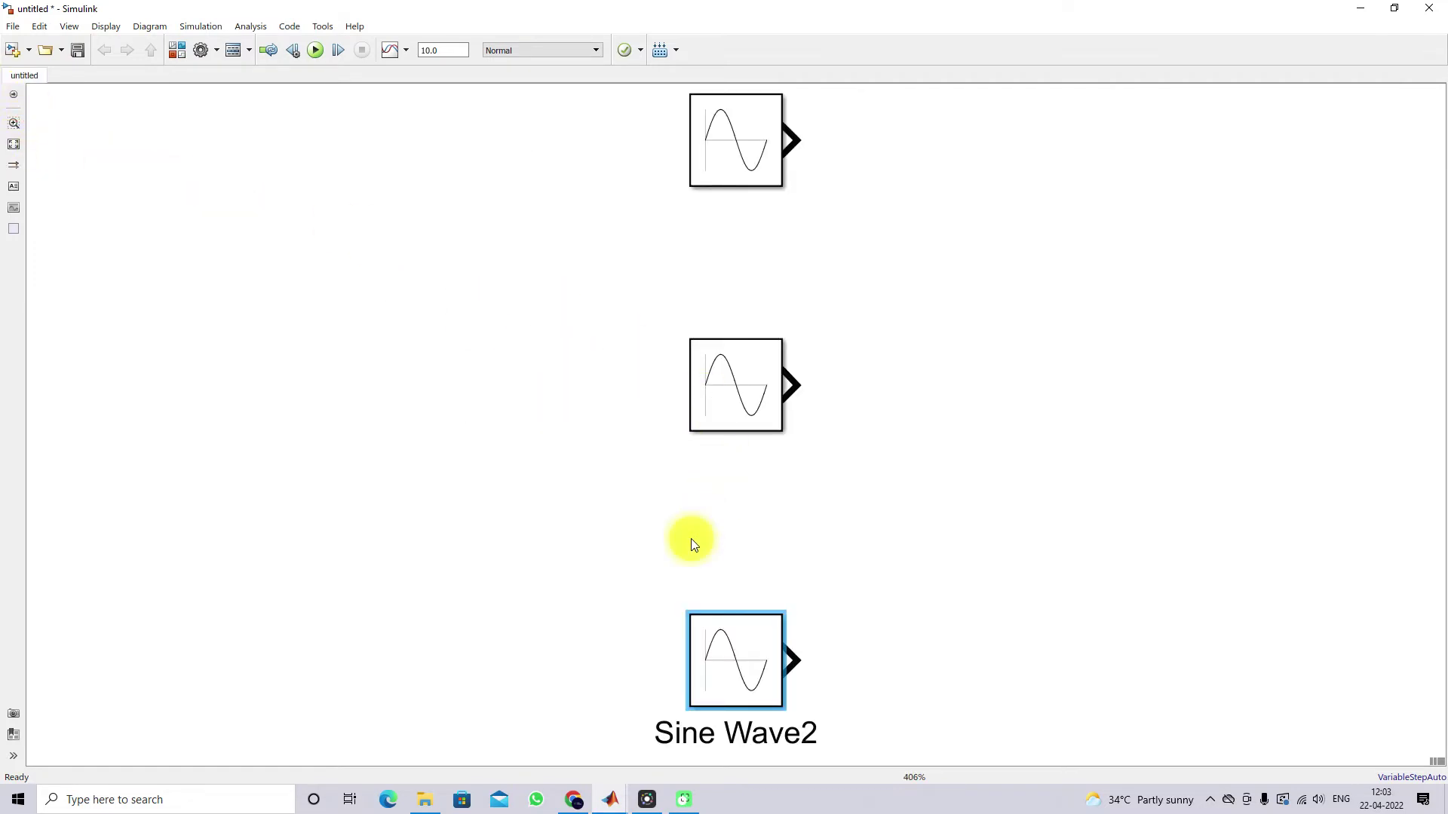
drag(758, 130, 758, 196)
drag(727, 599, 736, 520)
click(746, 390)
drag(646, 113, 859, 640)
drag(740, 388, 404, 378)
click(572, 439)
Step: Set the third sine wave block's phase to (240/360)*2*pi rad
double_click(397, 558)
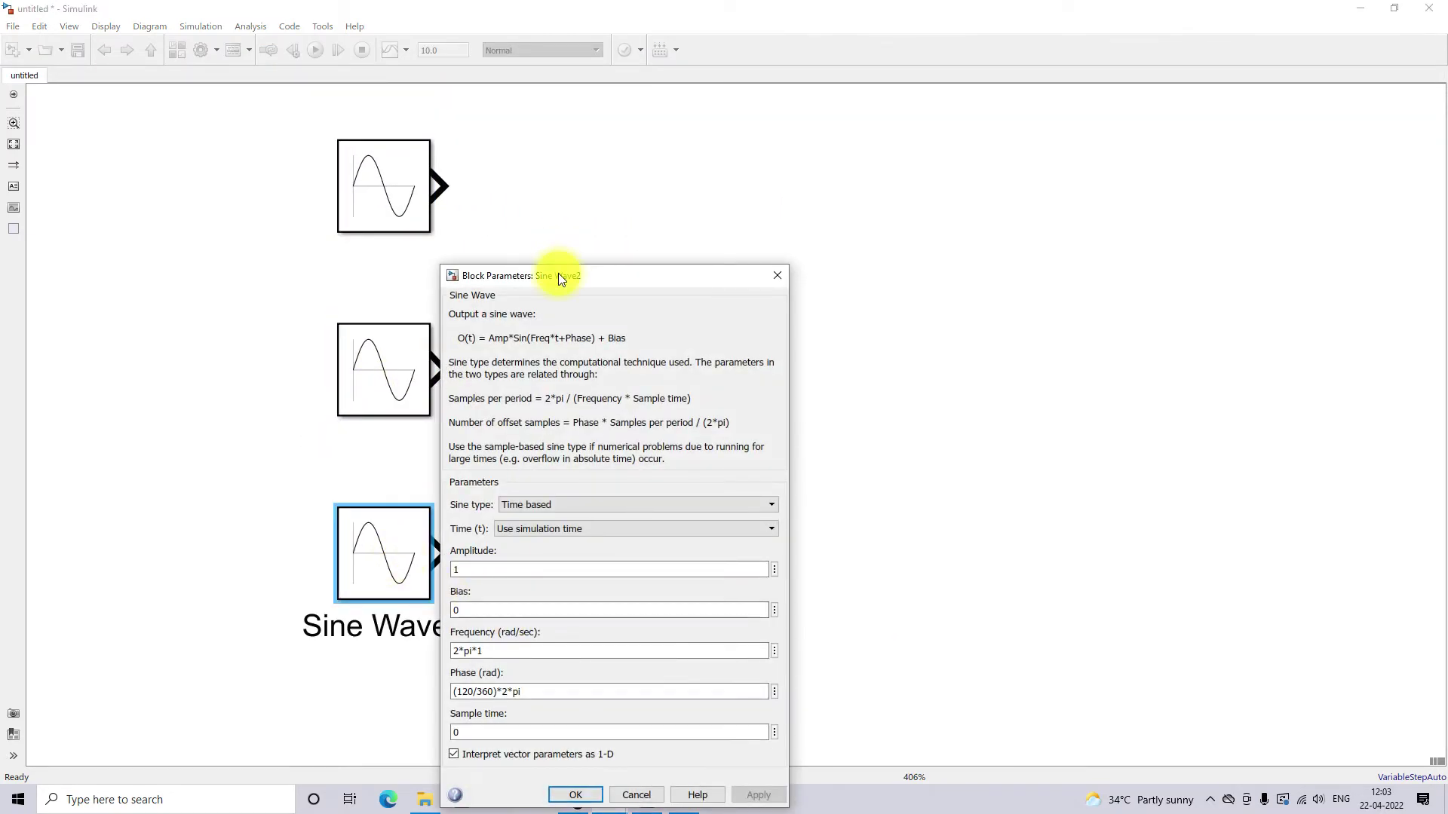
triple_click(548, 592)
key(Home)
key(Right)
key(Right)
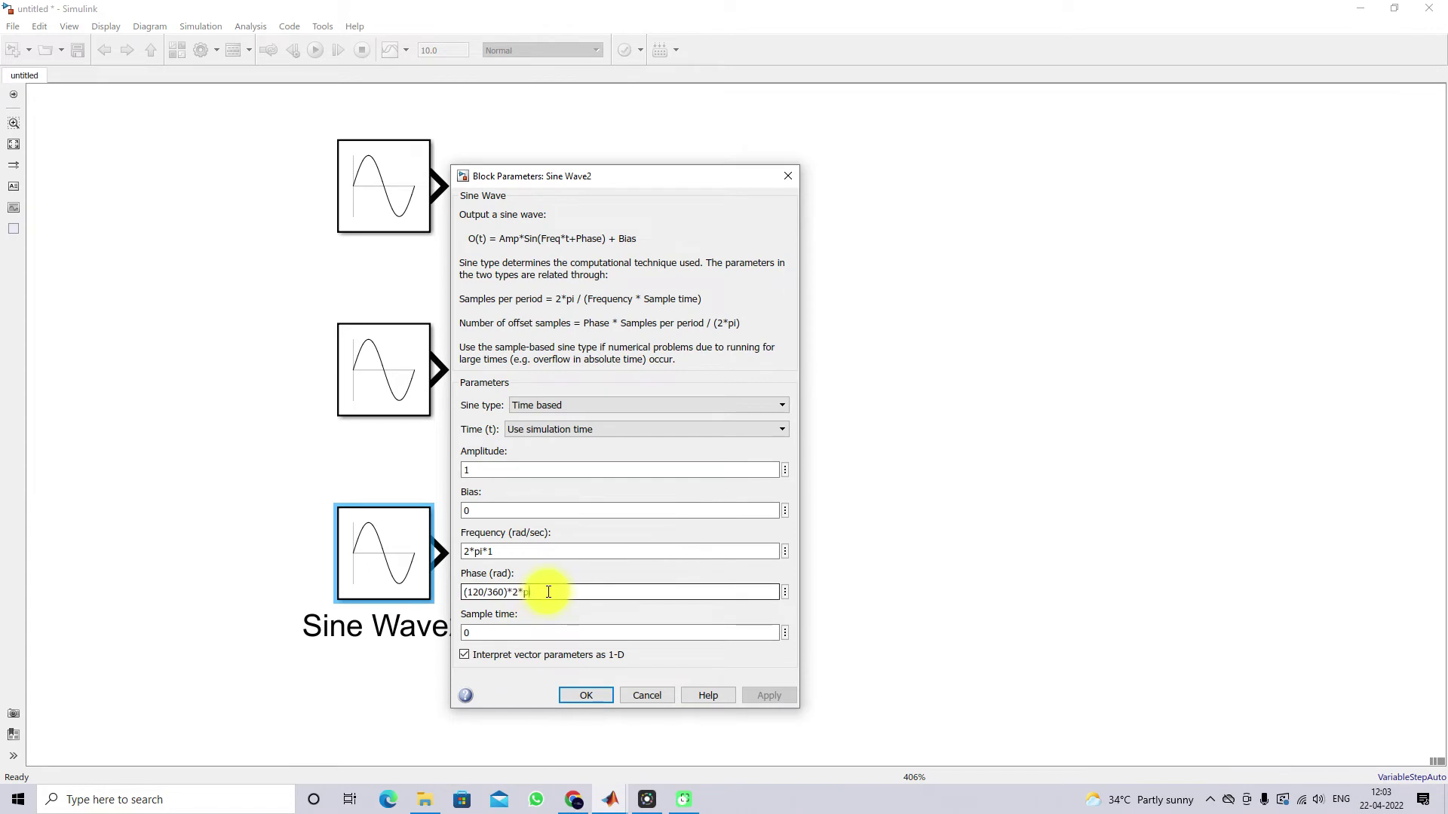
key(Delete)
key(Delete)
key(Delete)
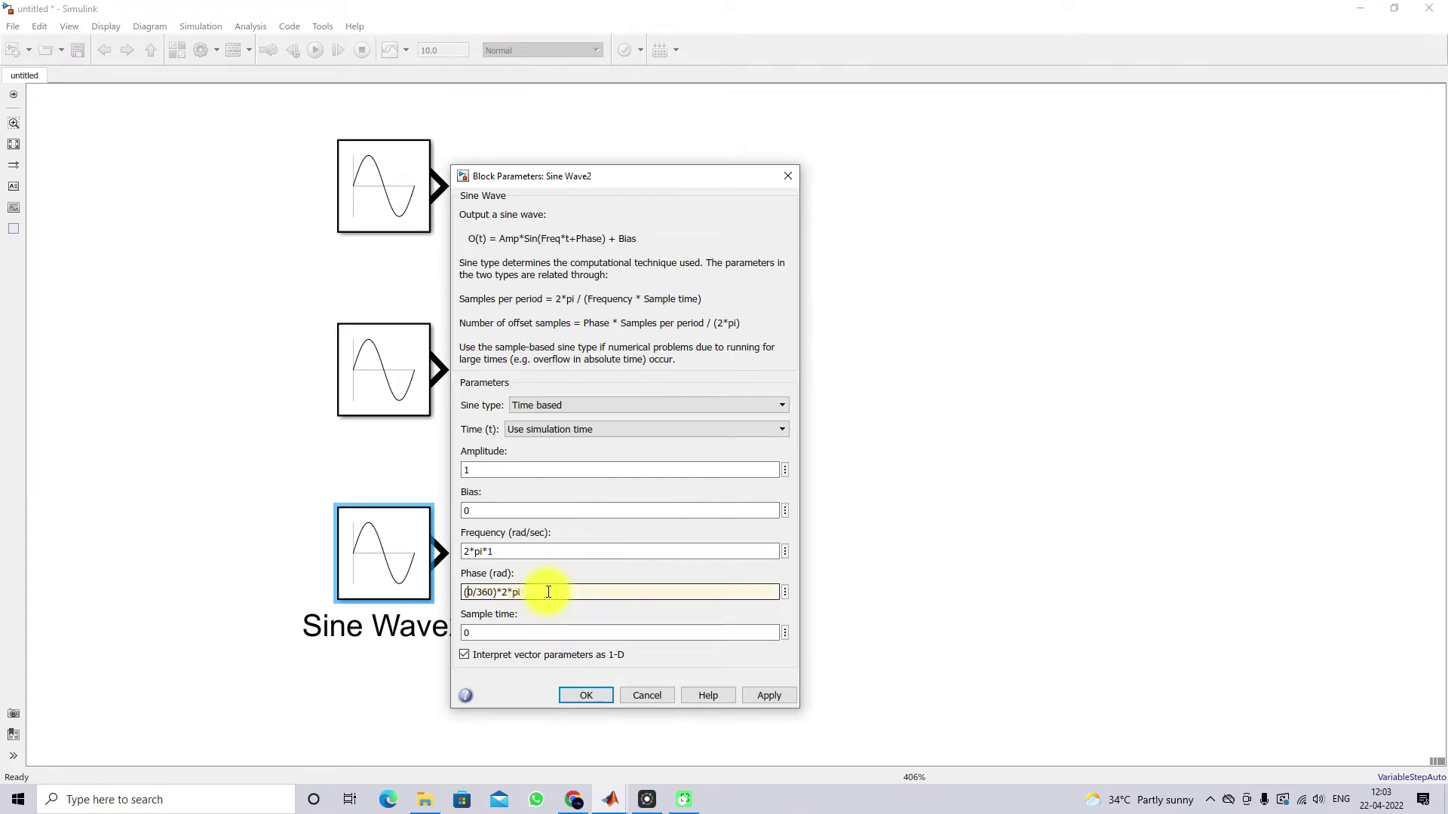
text(240)
click(754, 695)
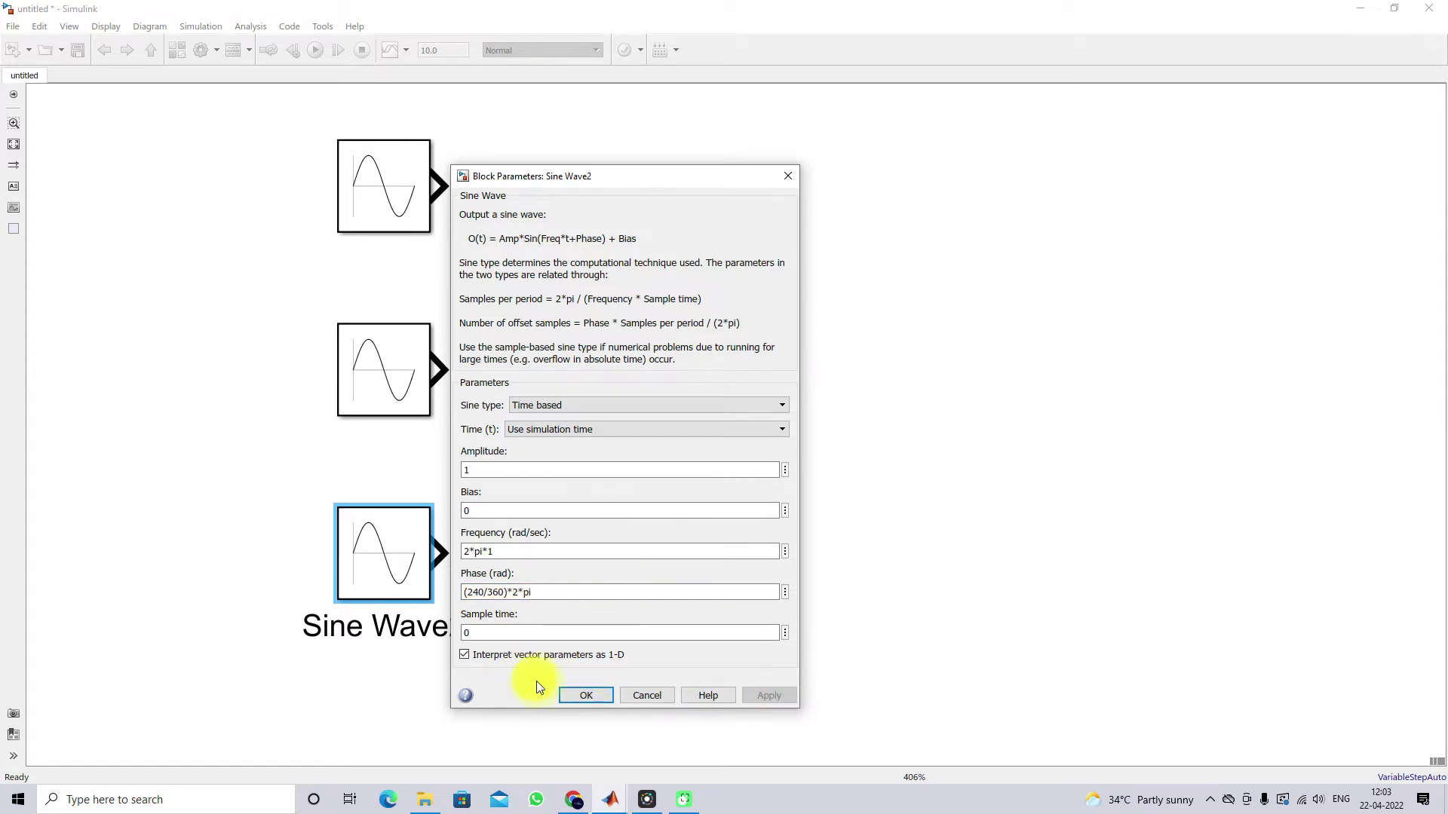
click(584, 694)
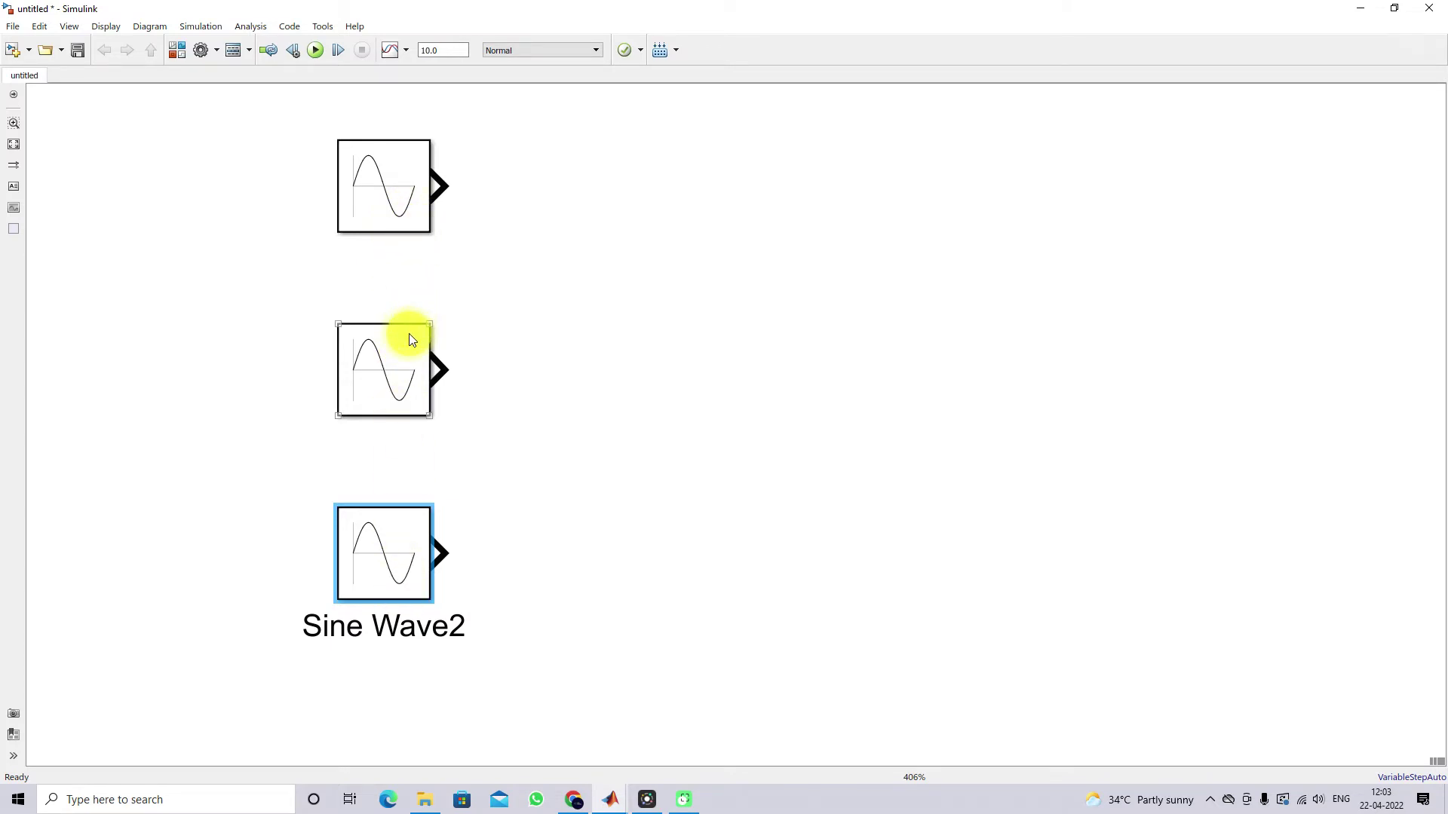
Step: Add a Simulink Signal Routing Mux block with 3 inputs beside the middle sine wave block
click(786, 391)
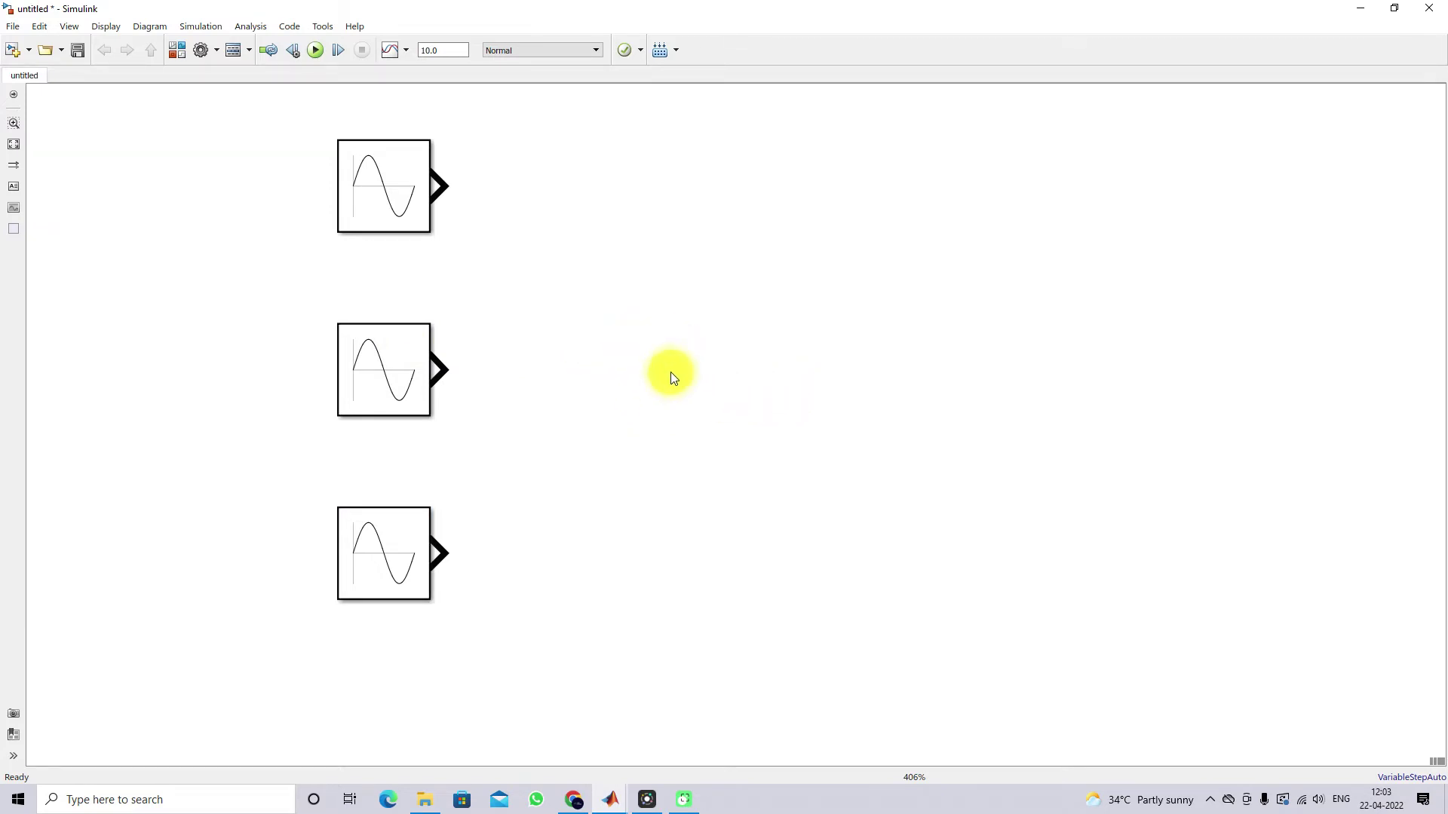
text(mux)
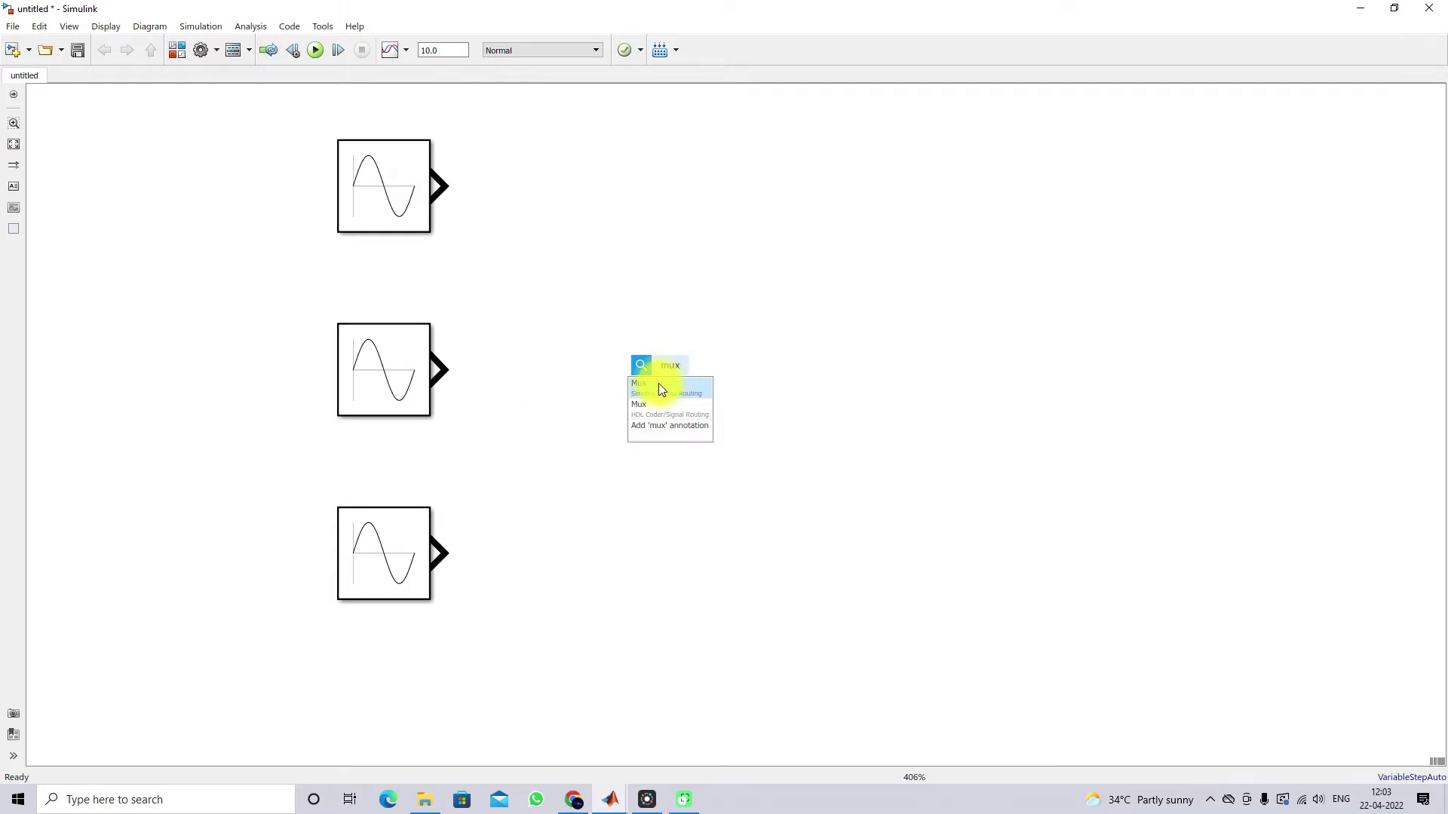
click(658, 383)
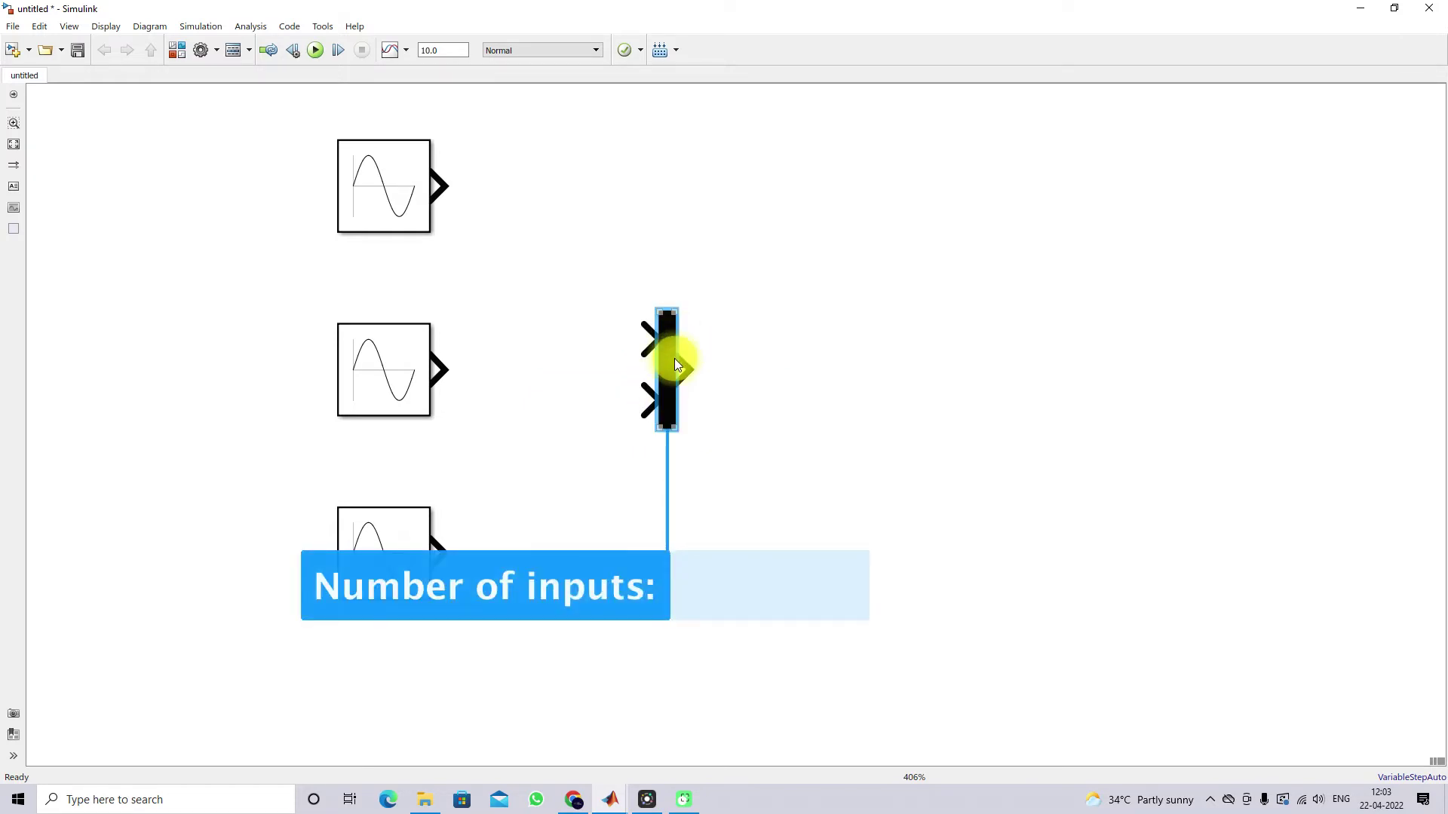
text(3)
key(Return)
mouse_move(672, 430)
mouse_down()
mouse_move(676, 521)
mouse_move(679, 415)
mouse_up()
Step: Connect the three sine wave outputs to the Mux inputs in order from first to third
click(570, 269)
drag(539, 263, 647, 341)
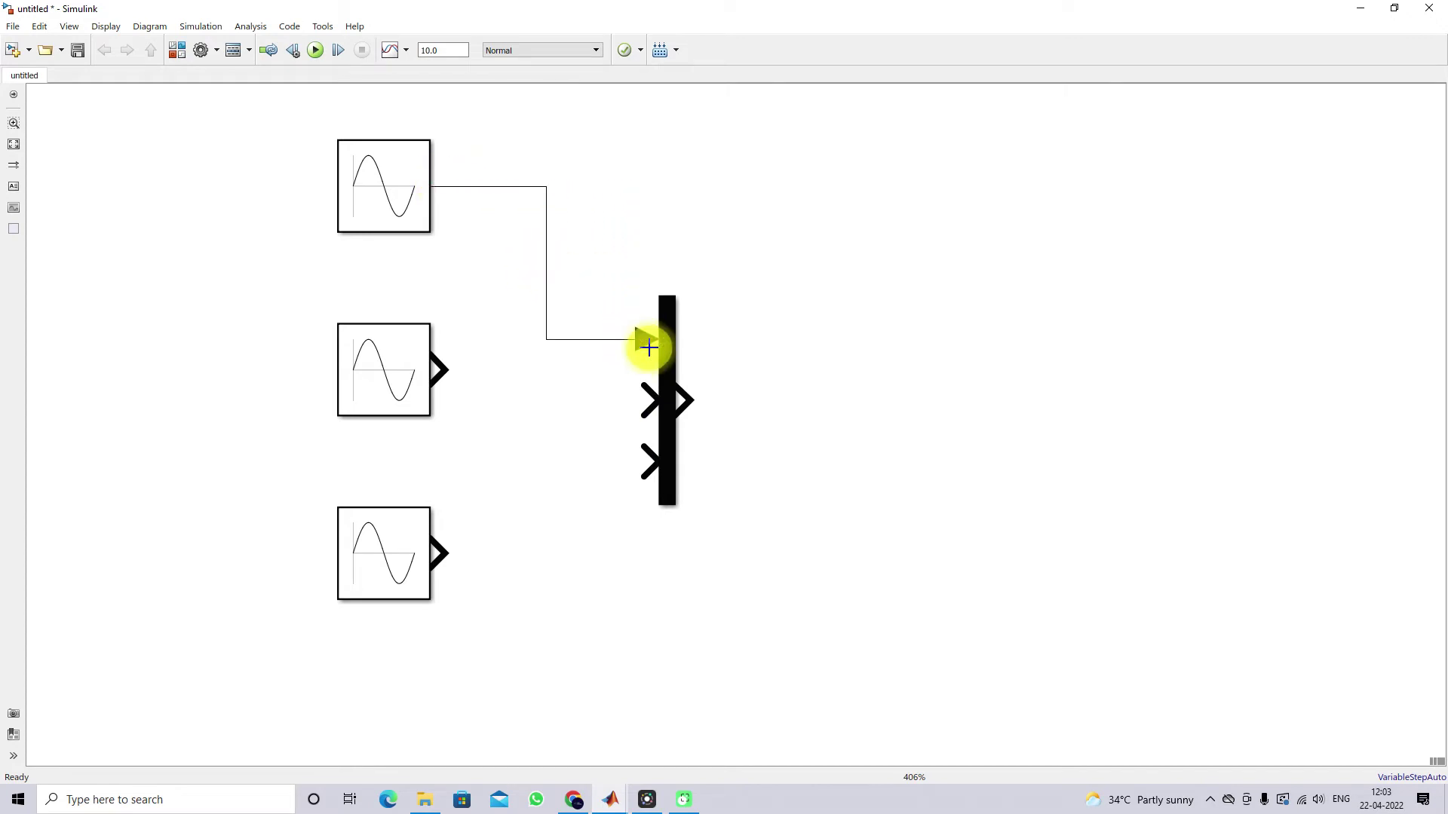
drag(441, 368, 647, 399)
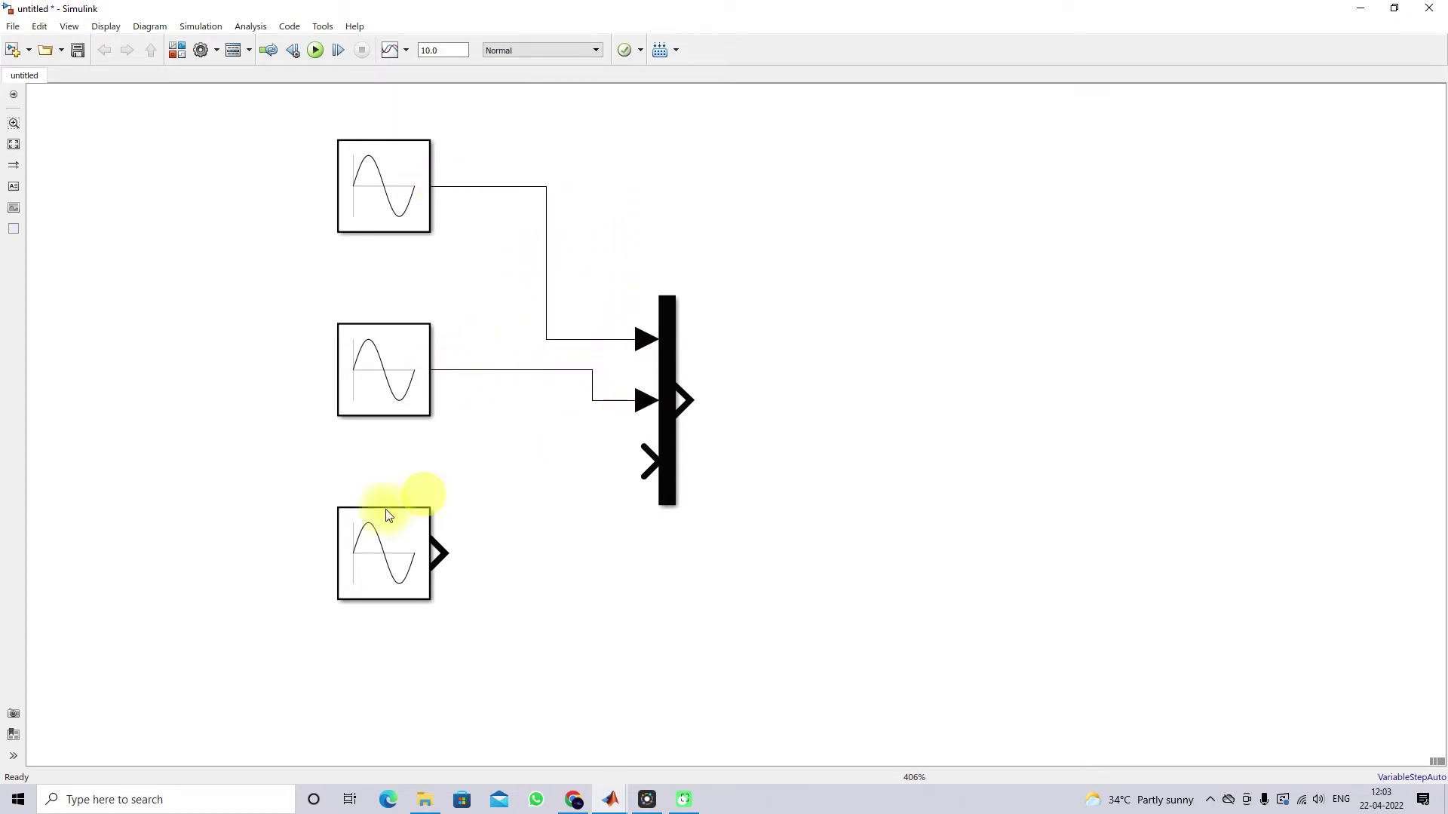
drag(437, 554, 651, 473)
Step: Add a Simulink Sinks Scope block beside the Mux and connect the Mux output to it
double_click(856, 425)
text(scop)
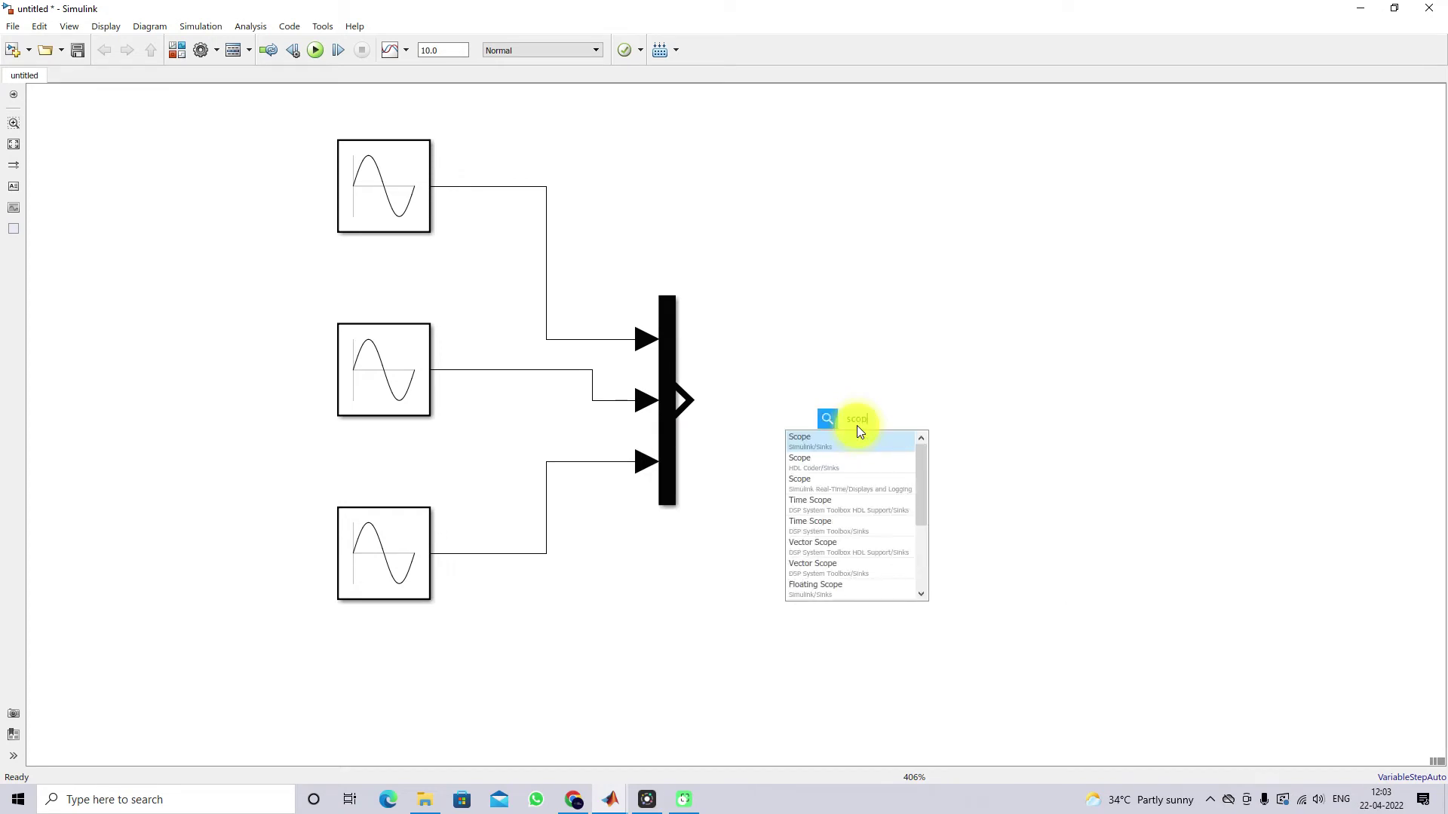
text(e)
click(846, 445)
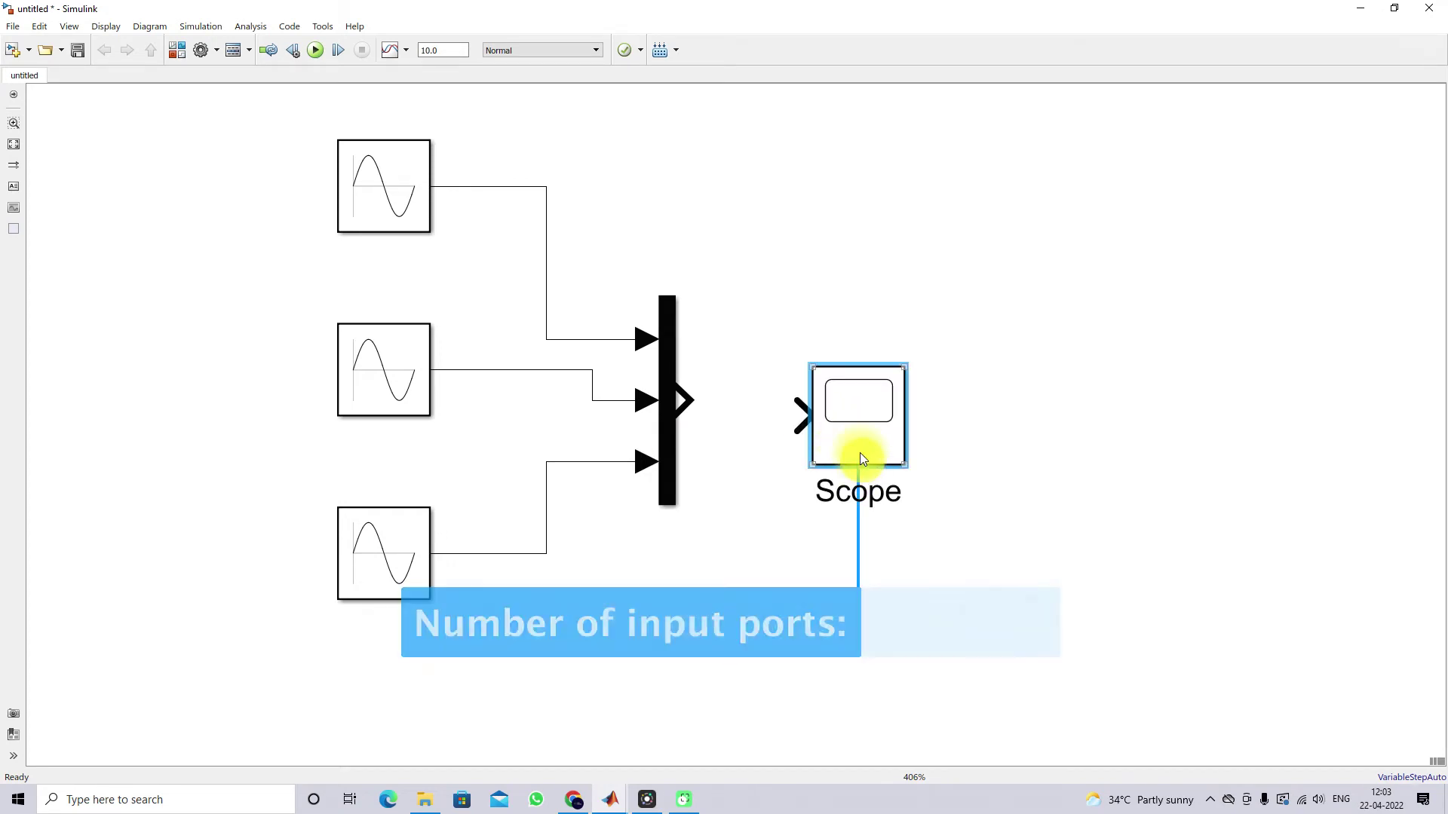
drag(857, 452, 872, 436)
click(780, 404)
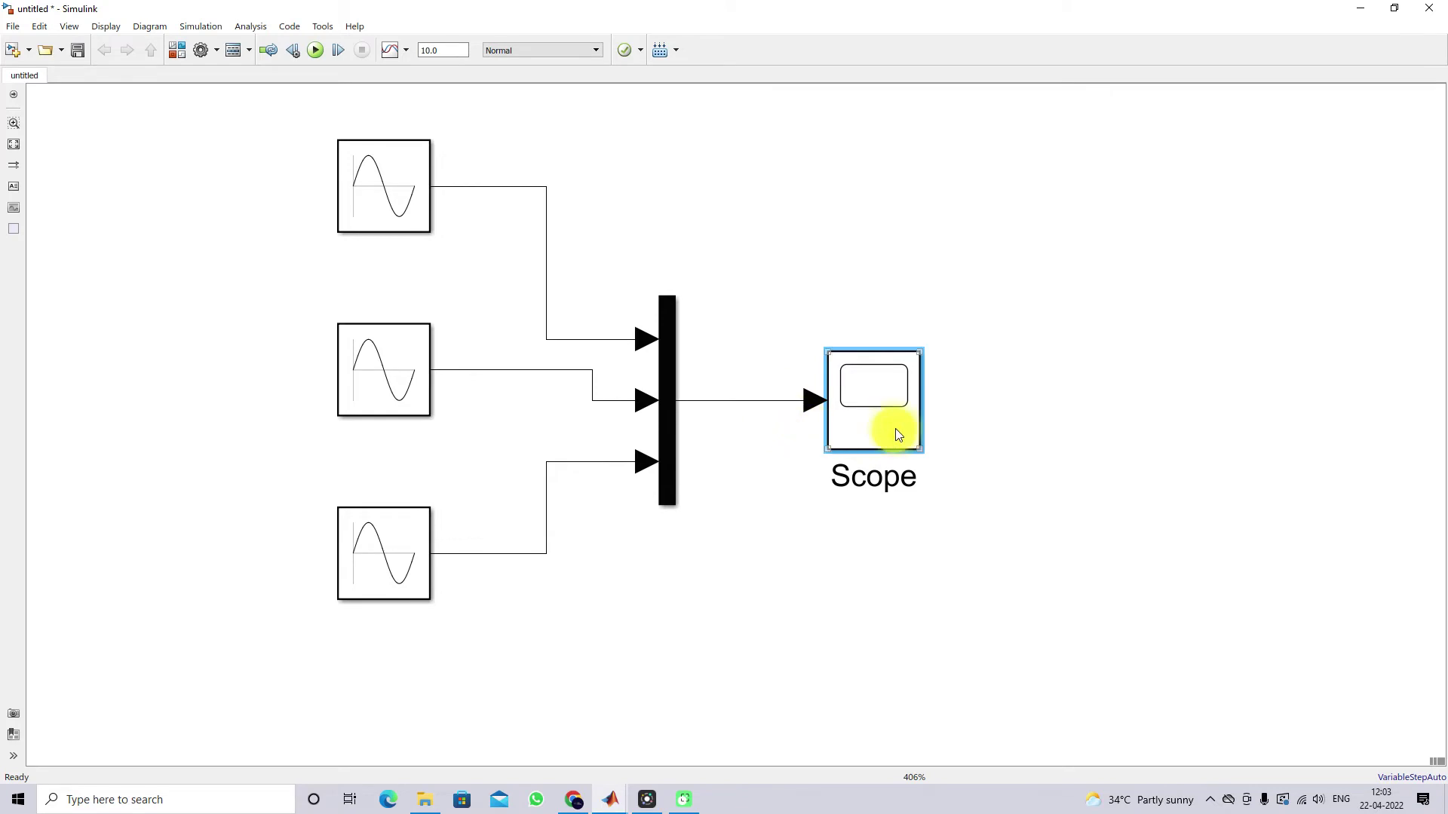
Step: Open the Scope display clear of the source blocks and run the simulation
click(887, 407)
click(887, 408)
double_click(889, 396)
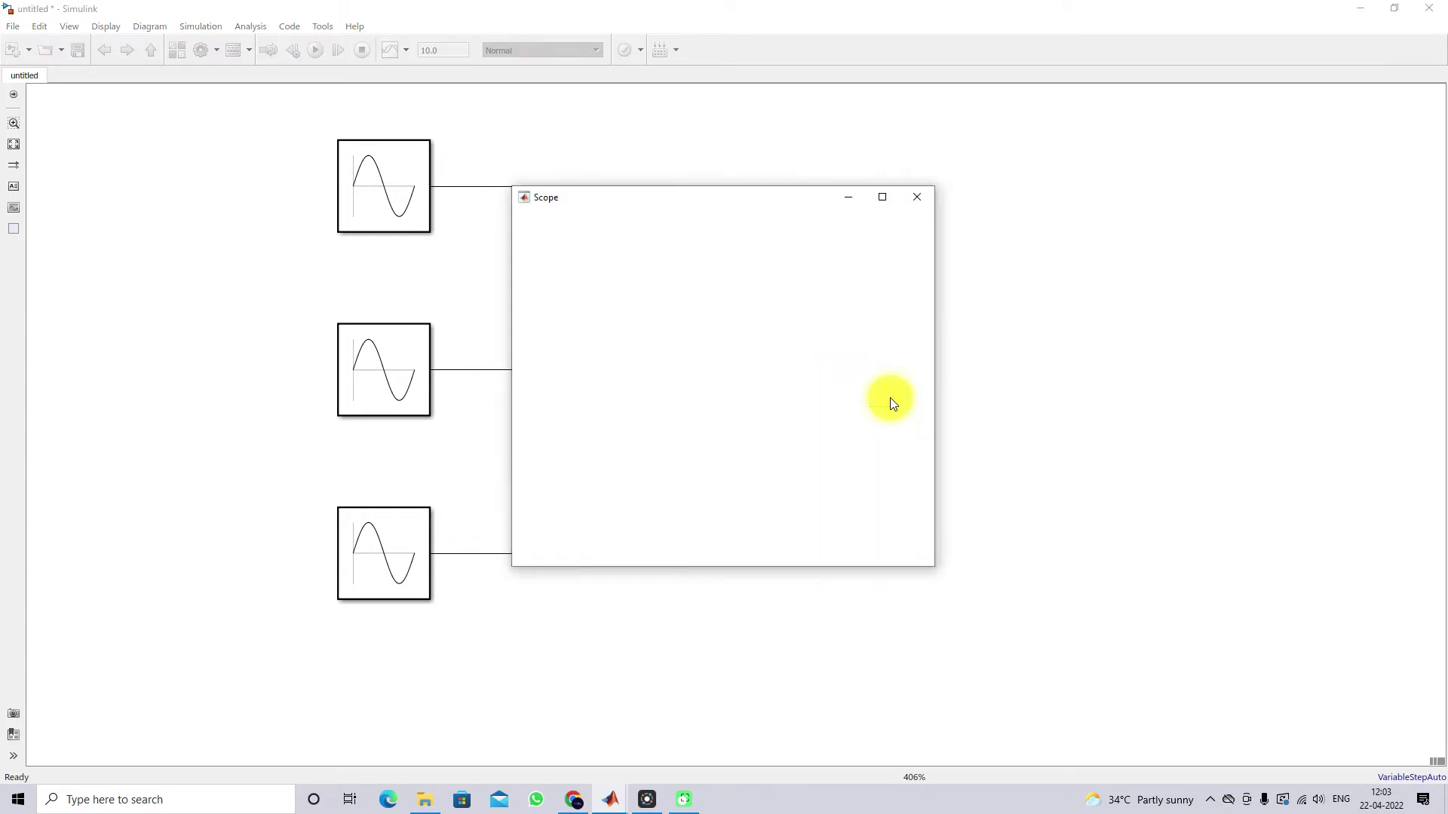
drag(611, 199, 926, 120)
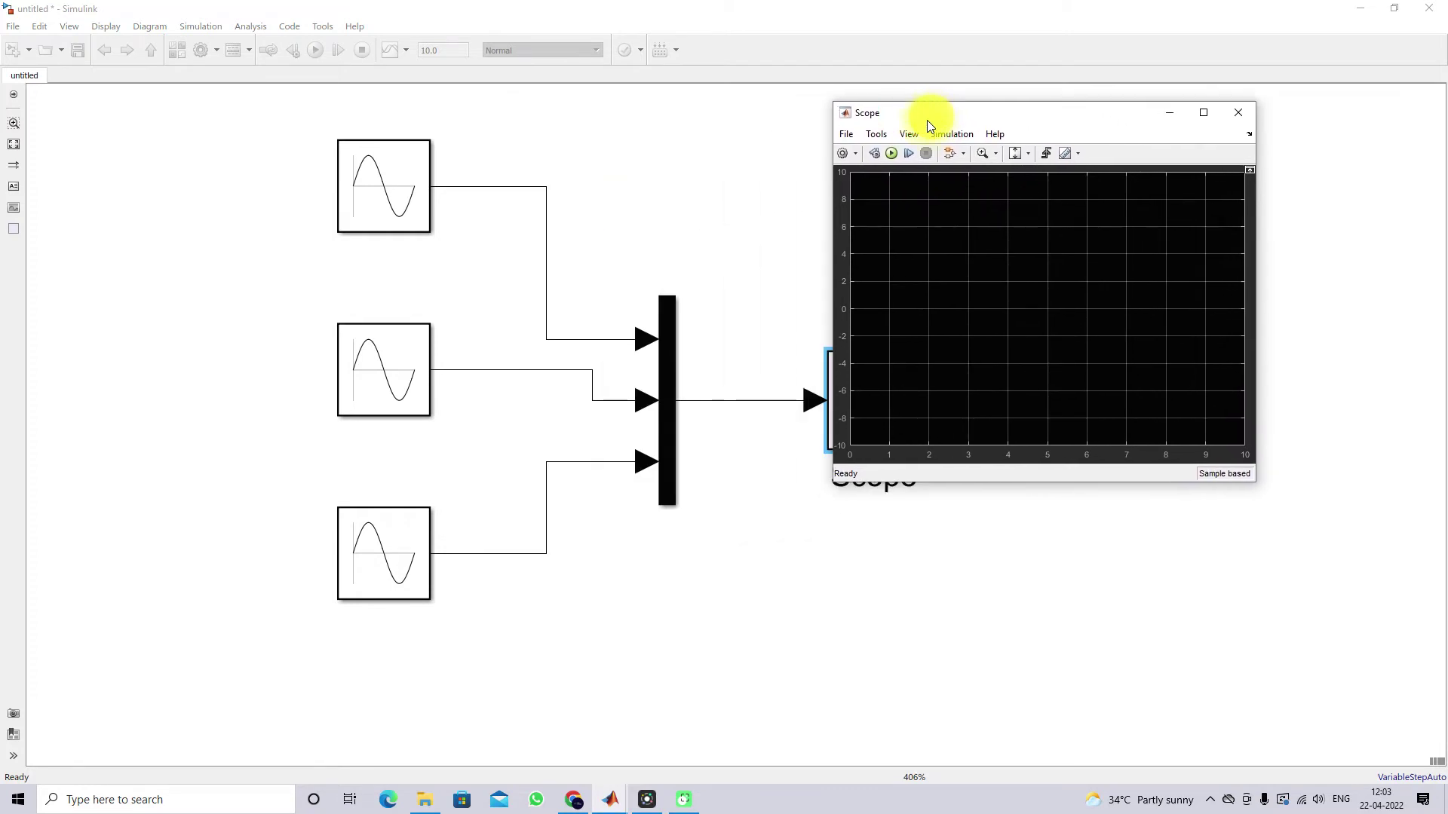
click(894, 156)
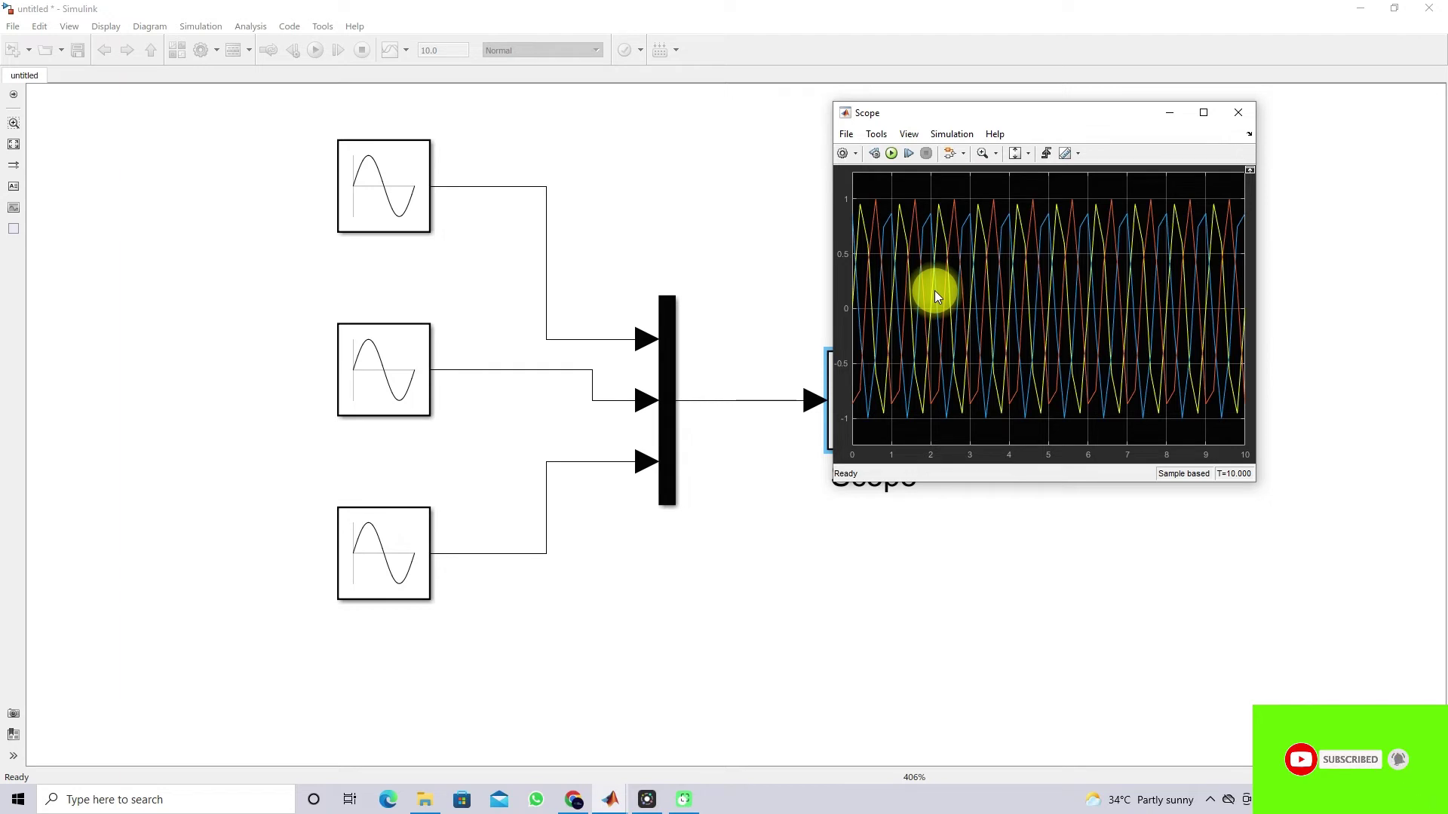
Step: Set the solver's max step size to 1e-4 in the model configuration parameters and apply it
click(206, 58)
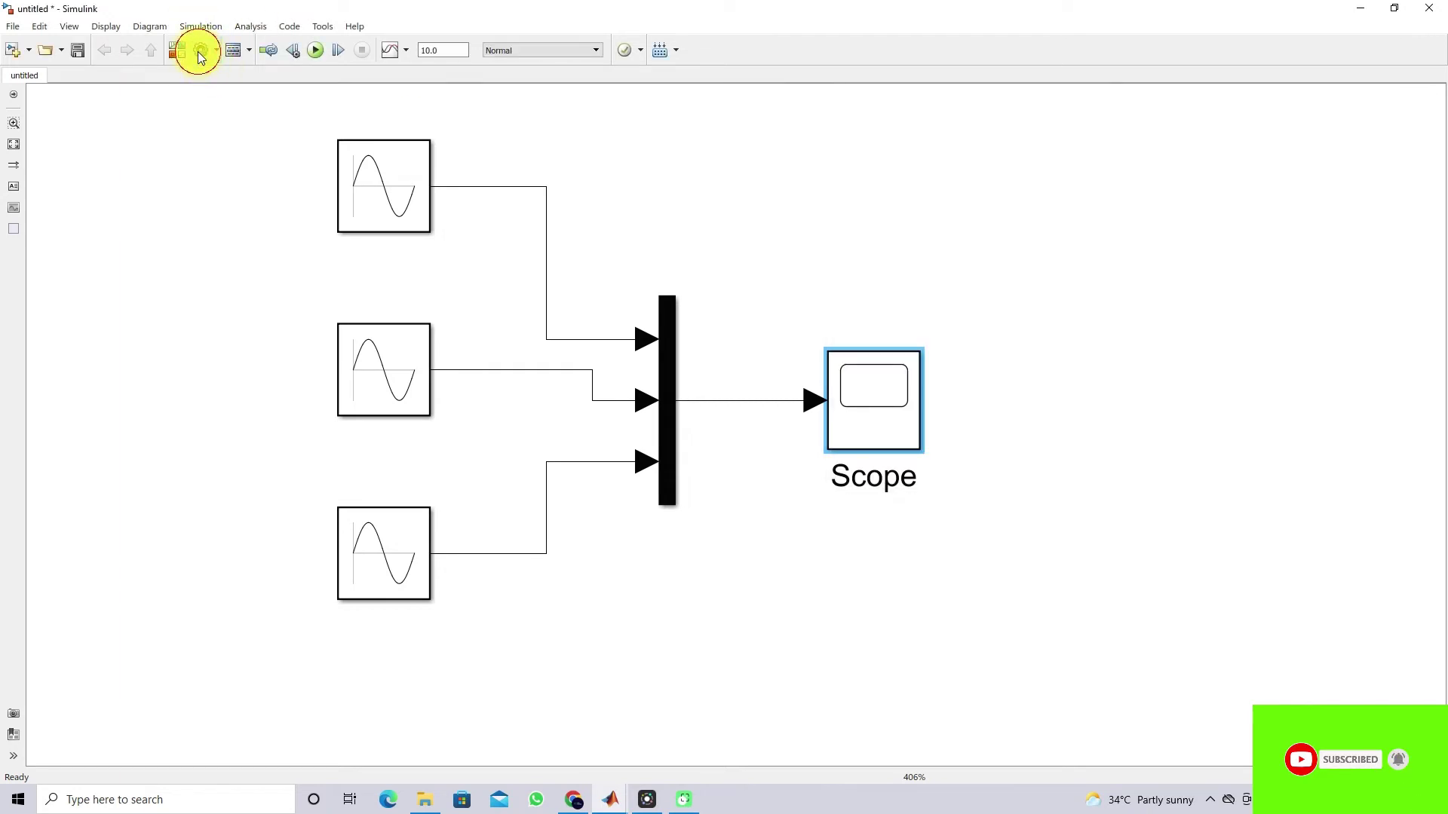
click(200, 55)
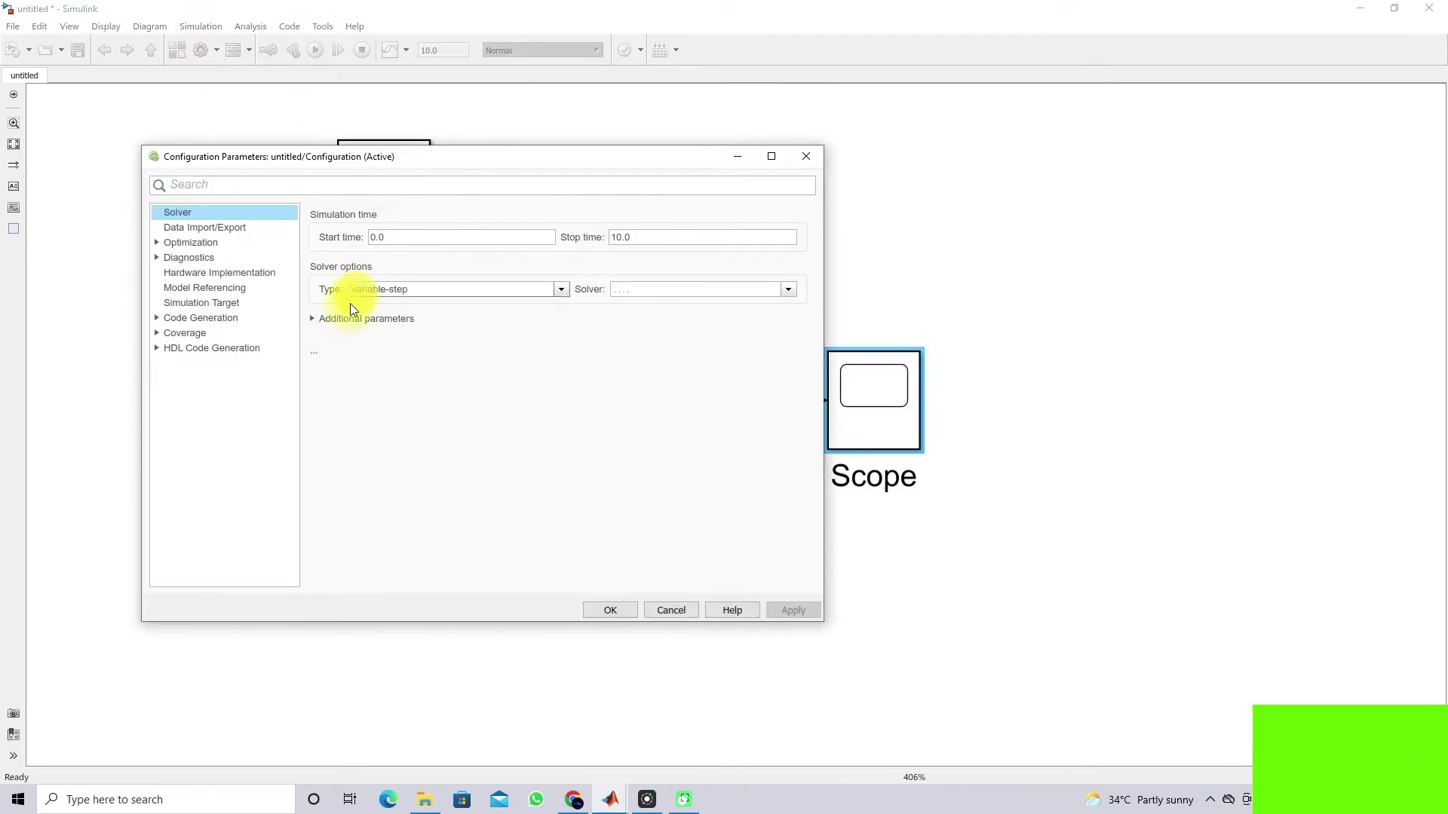
drag(364, 161, 378, 123)
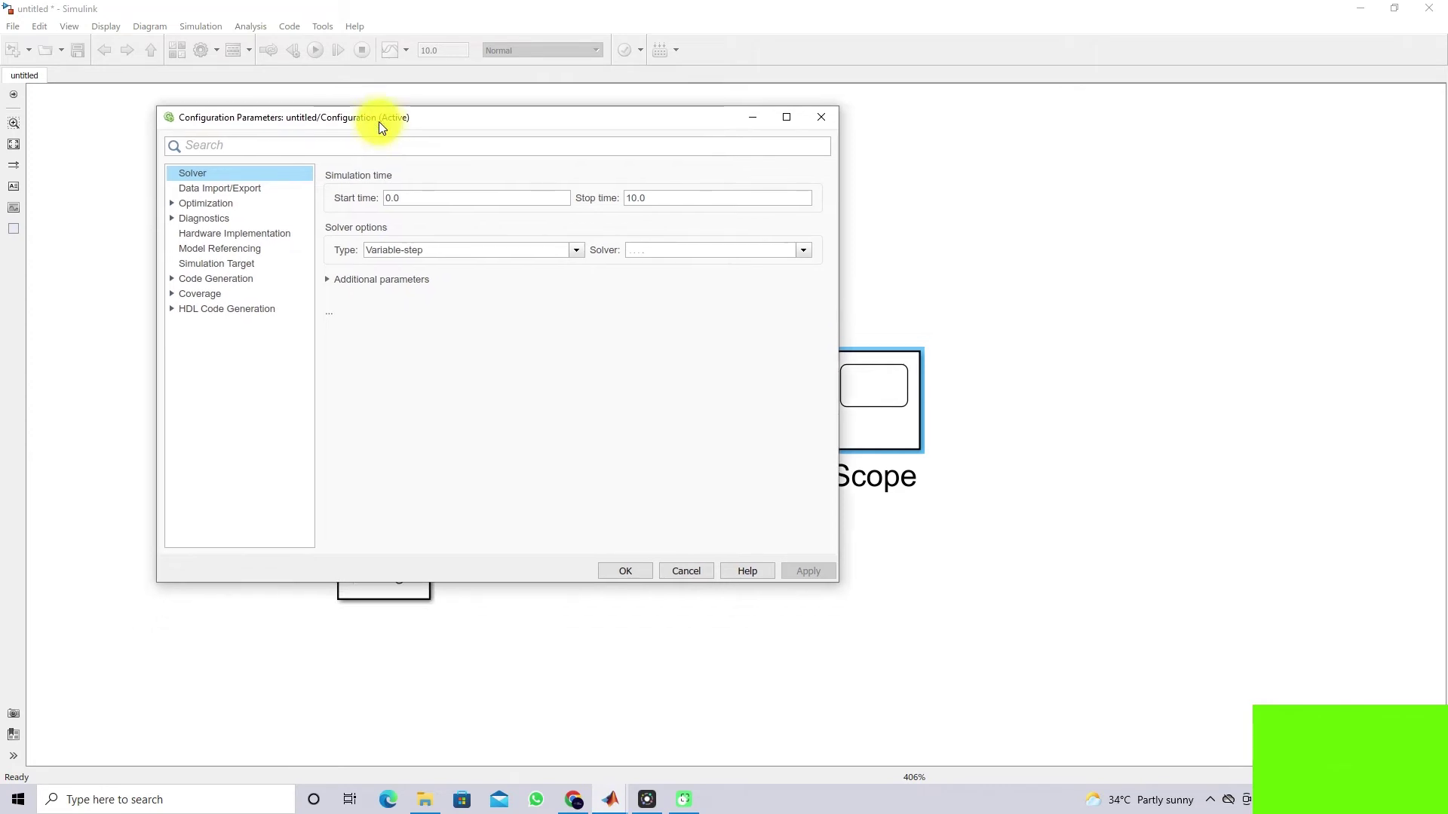
click(328, 280)
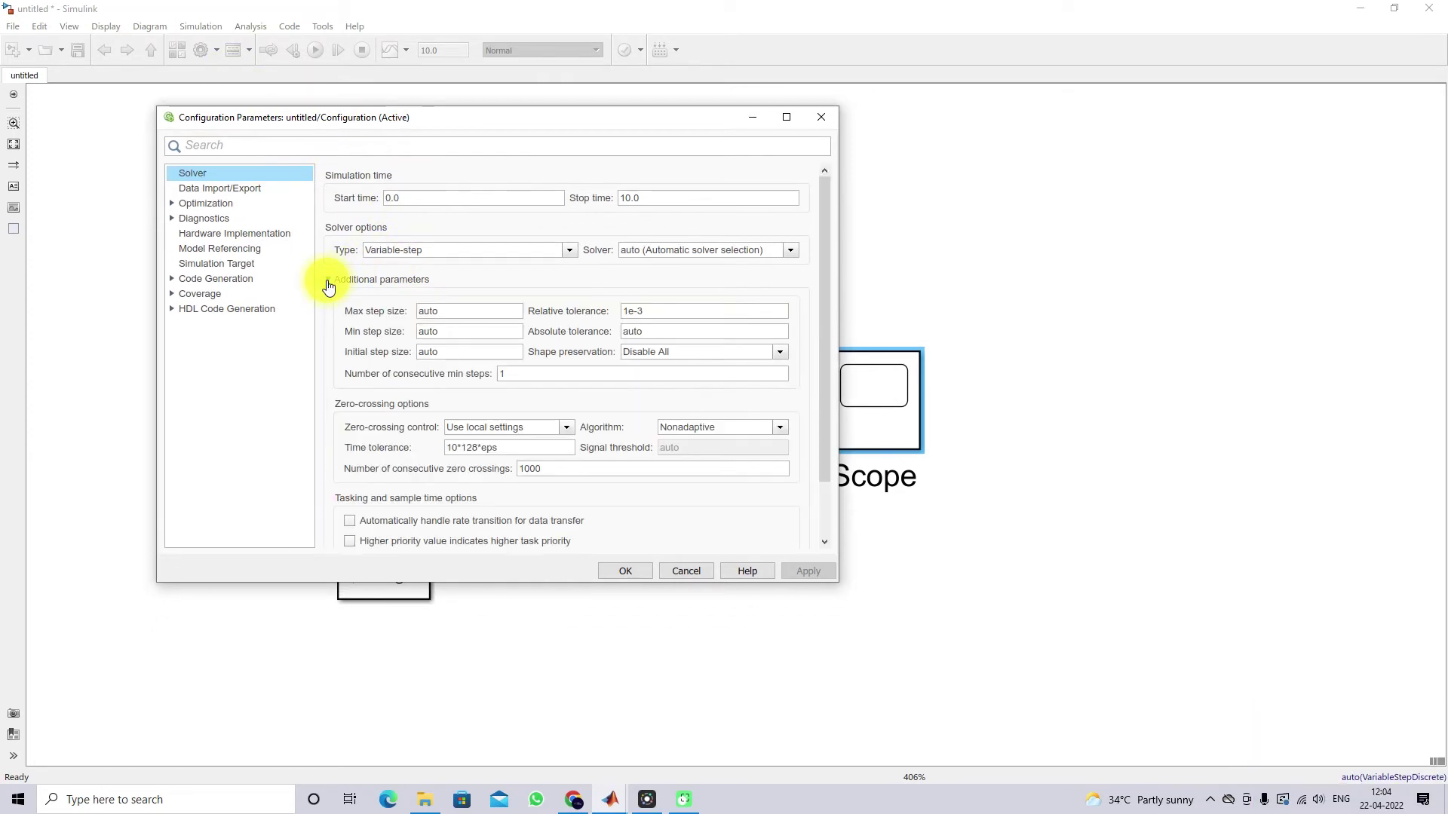
double_click(445, 311)
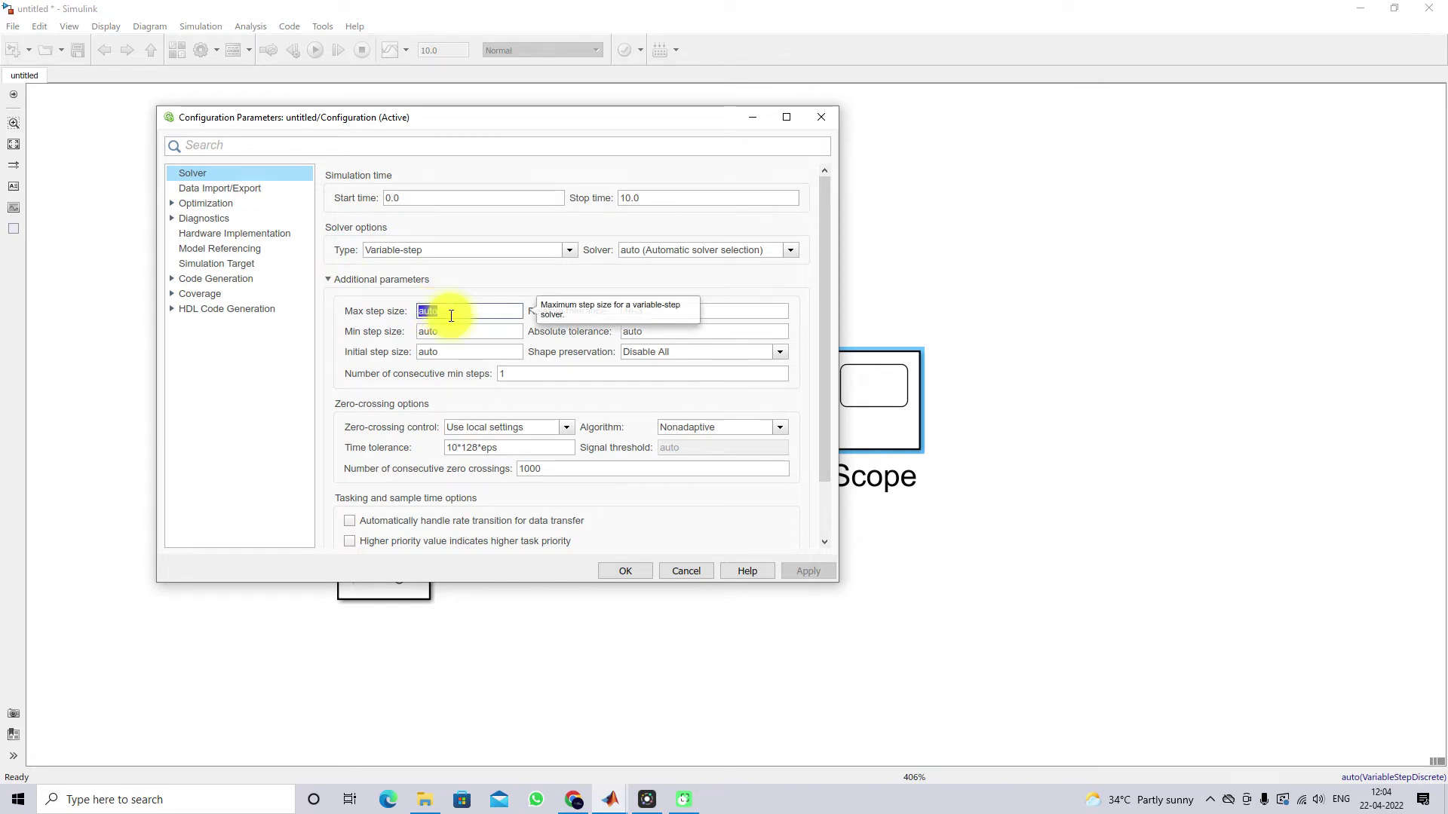
text(1e-4)
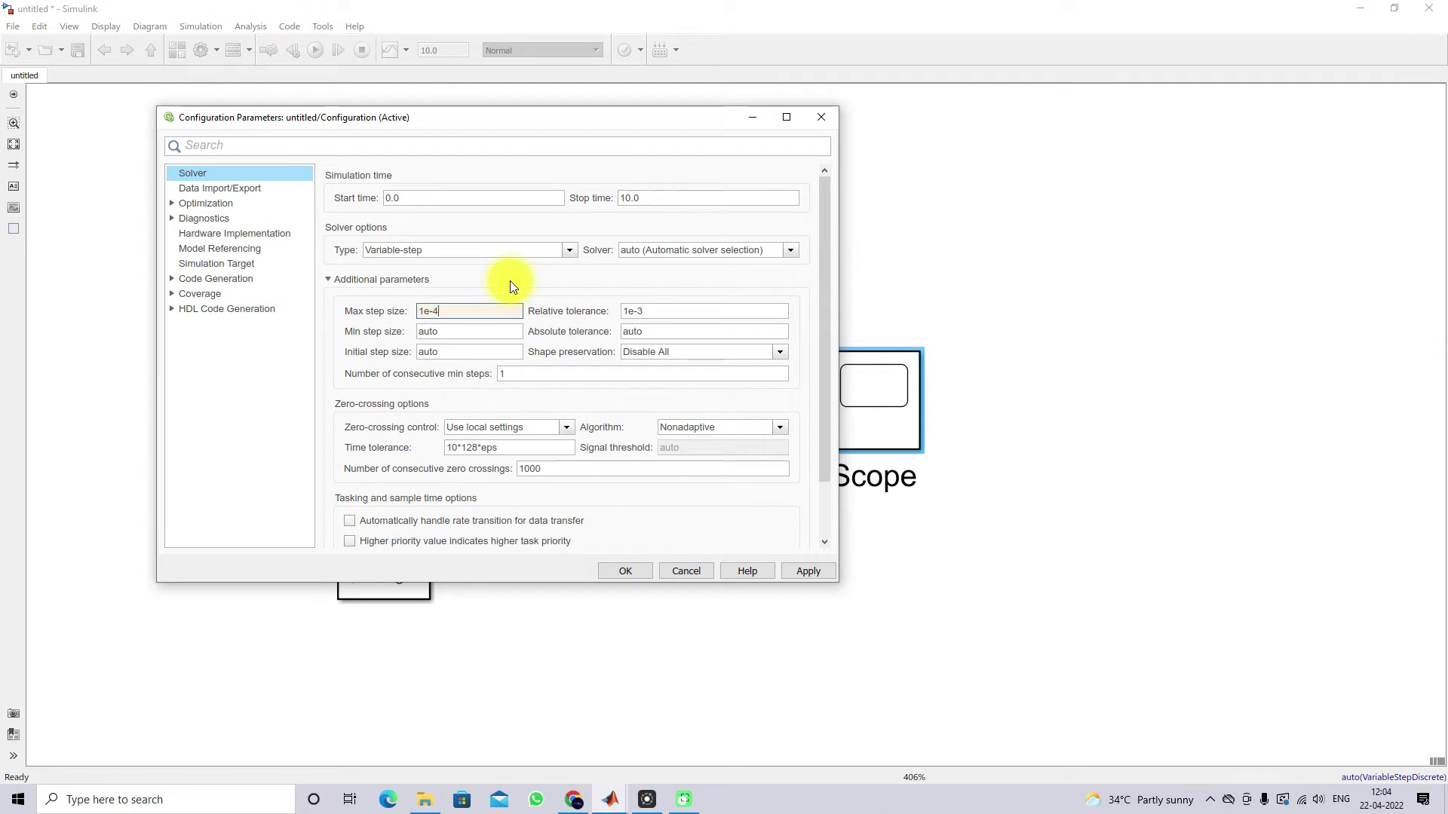
click(806, 570)
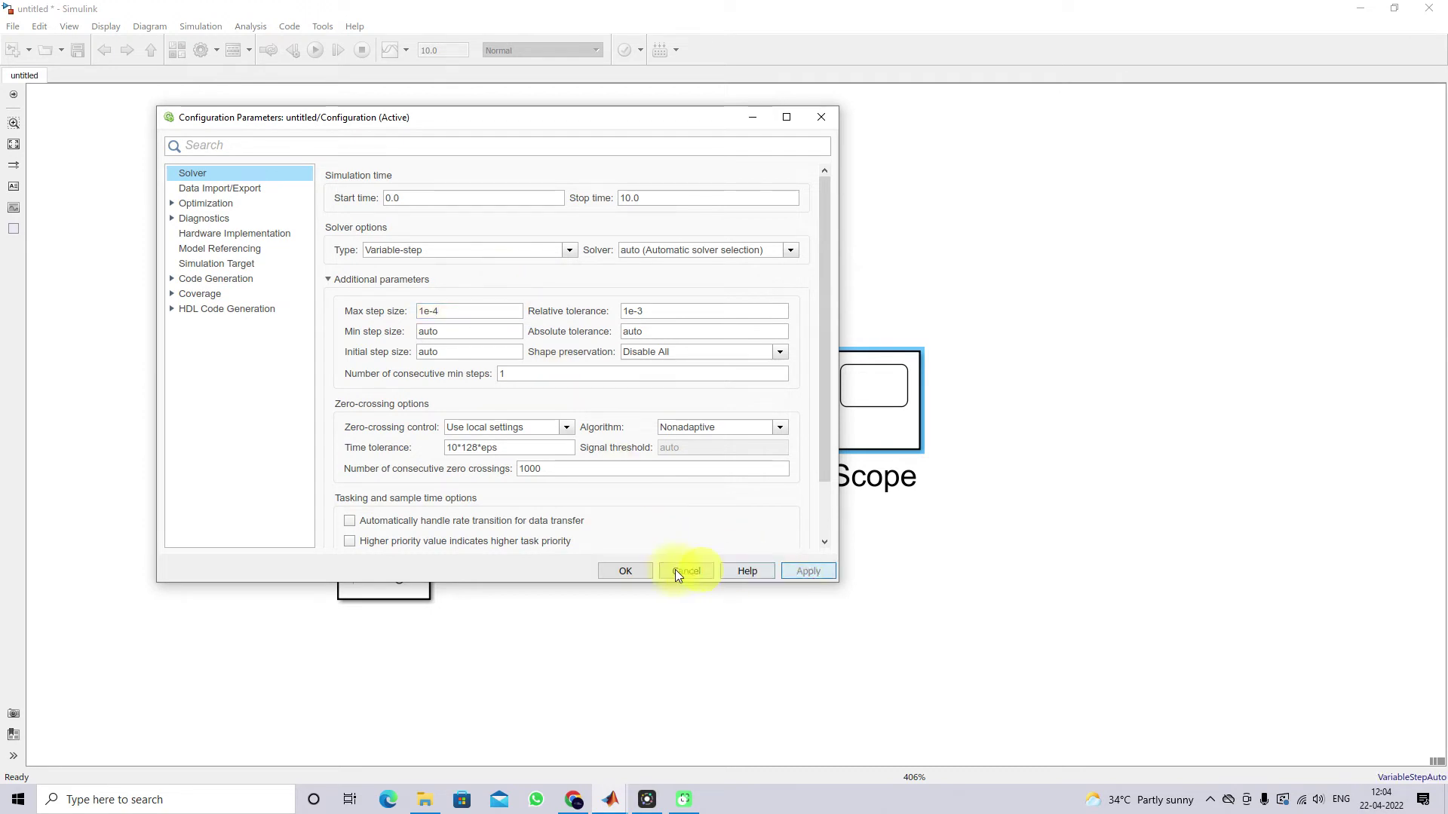
click(626, 571)
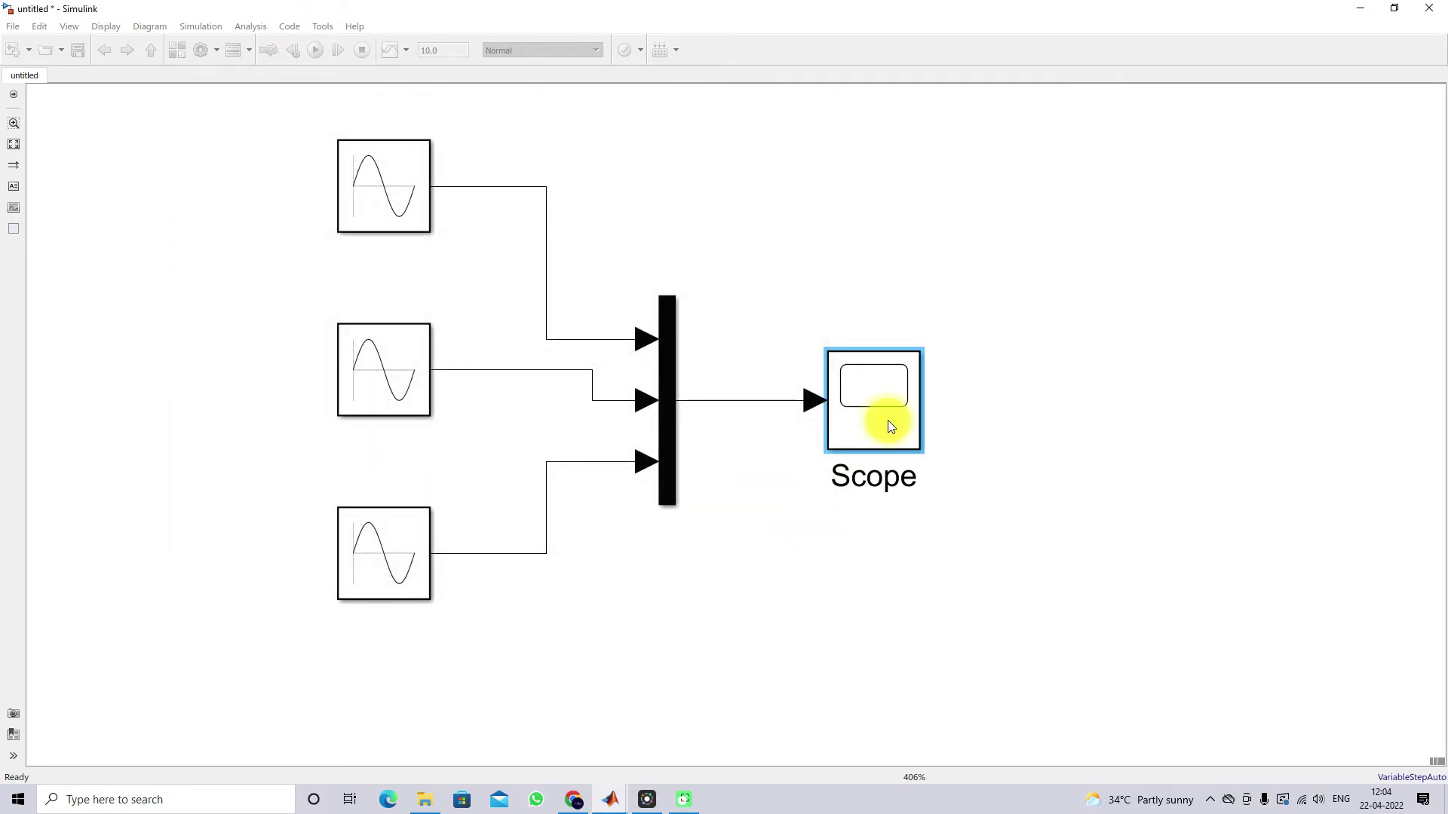
Step: Reopen the Scope display and rerun the simulation with the finer step size
double_click(888, 419)
click(888, 155)
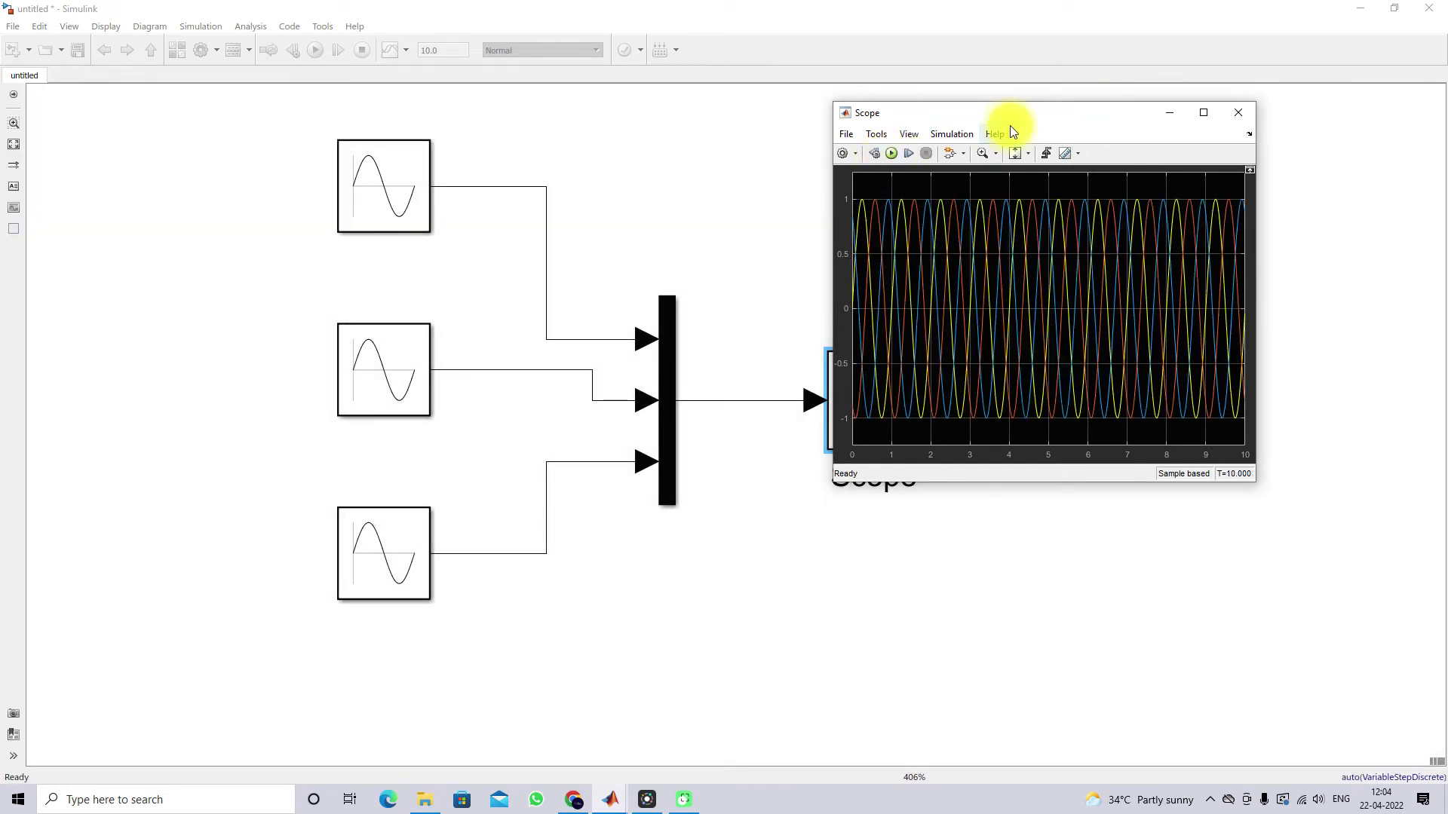
drag(1010, 125, 880, 124)
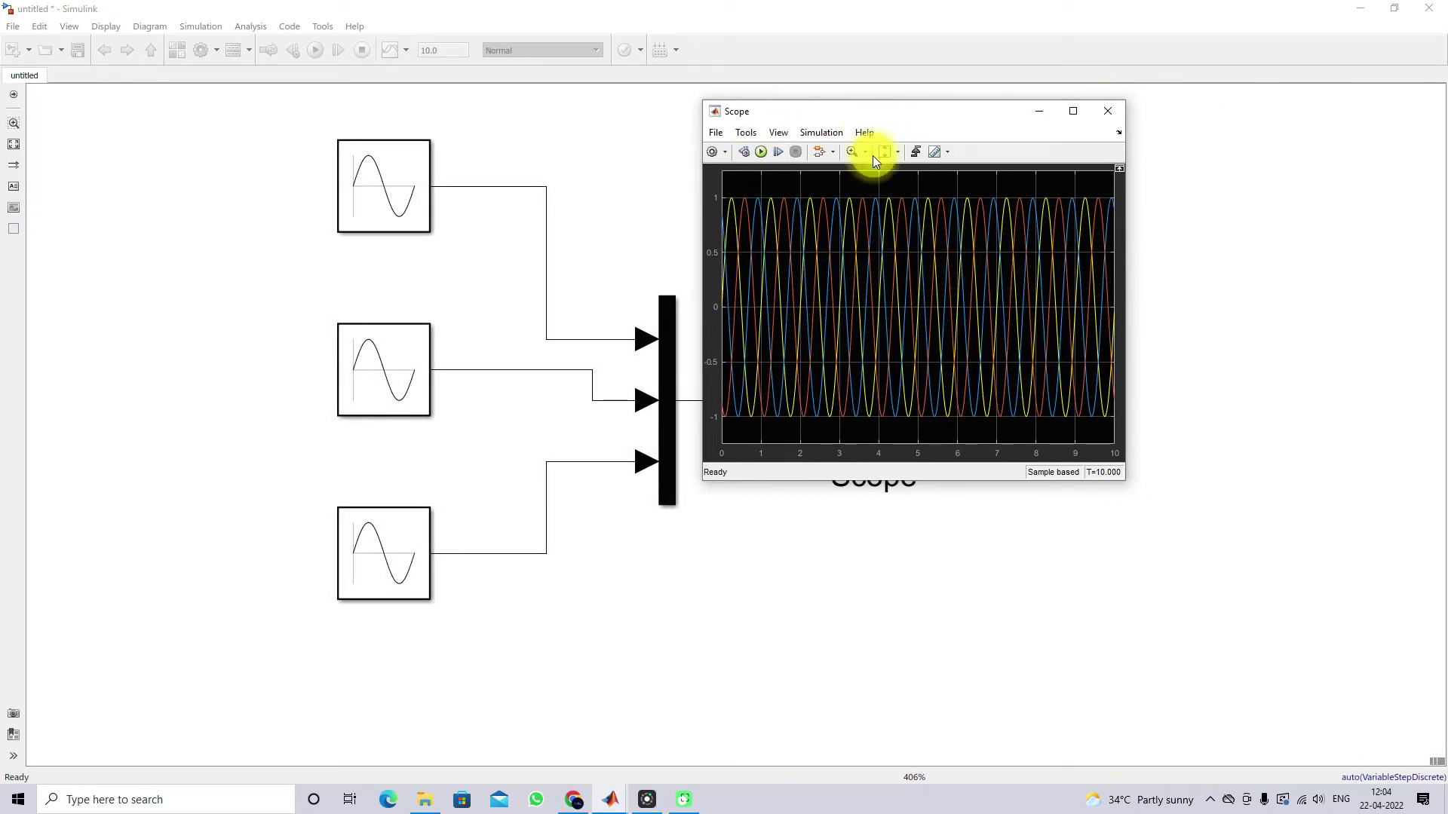
right_click(875, 193)
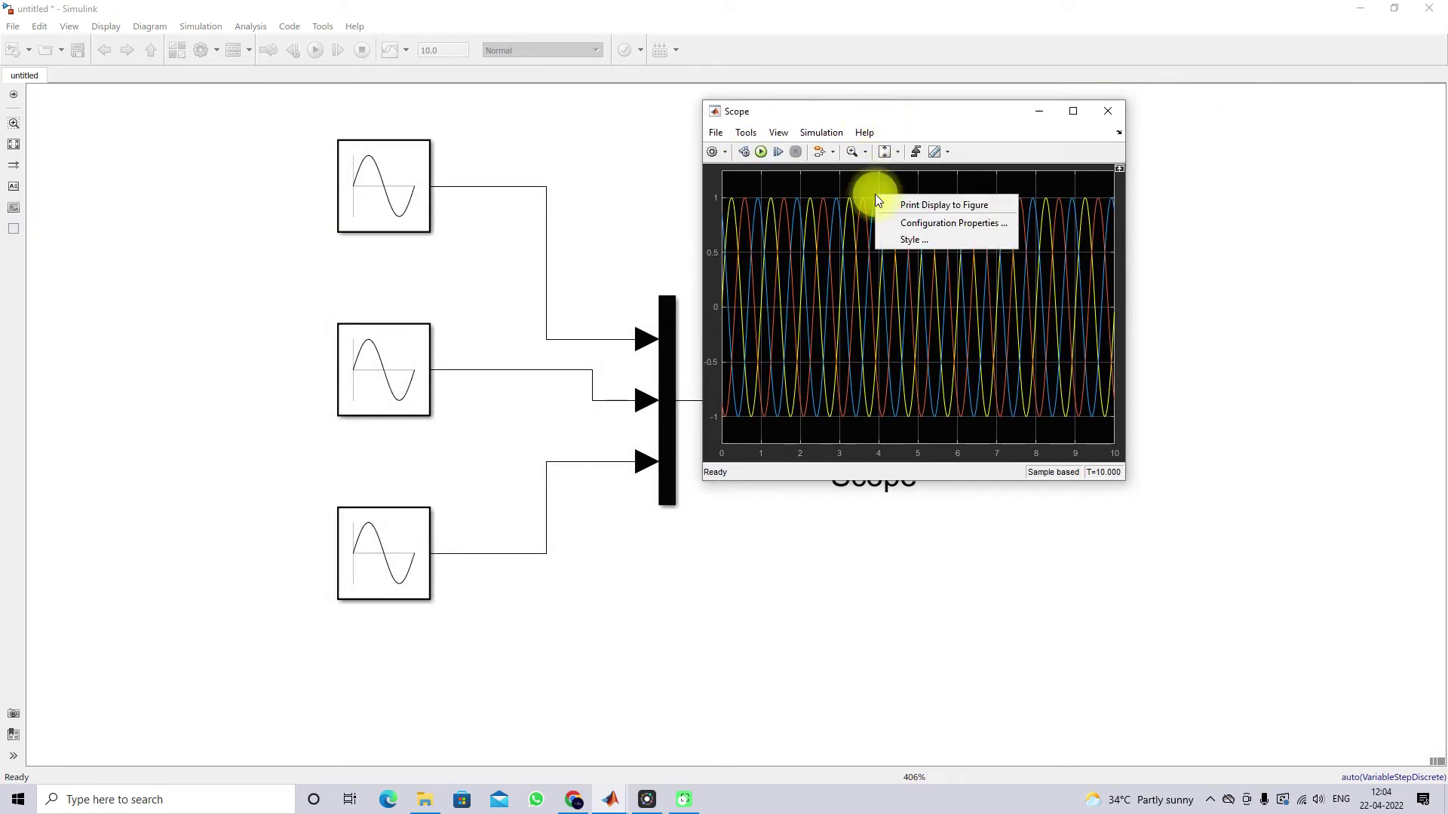
click(914, 224)
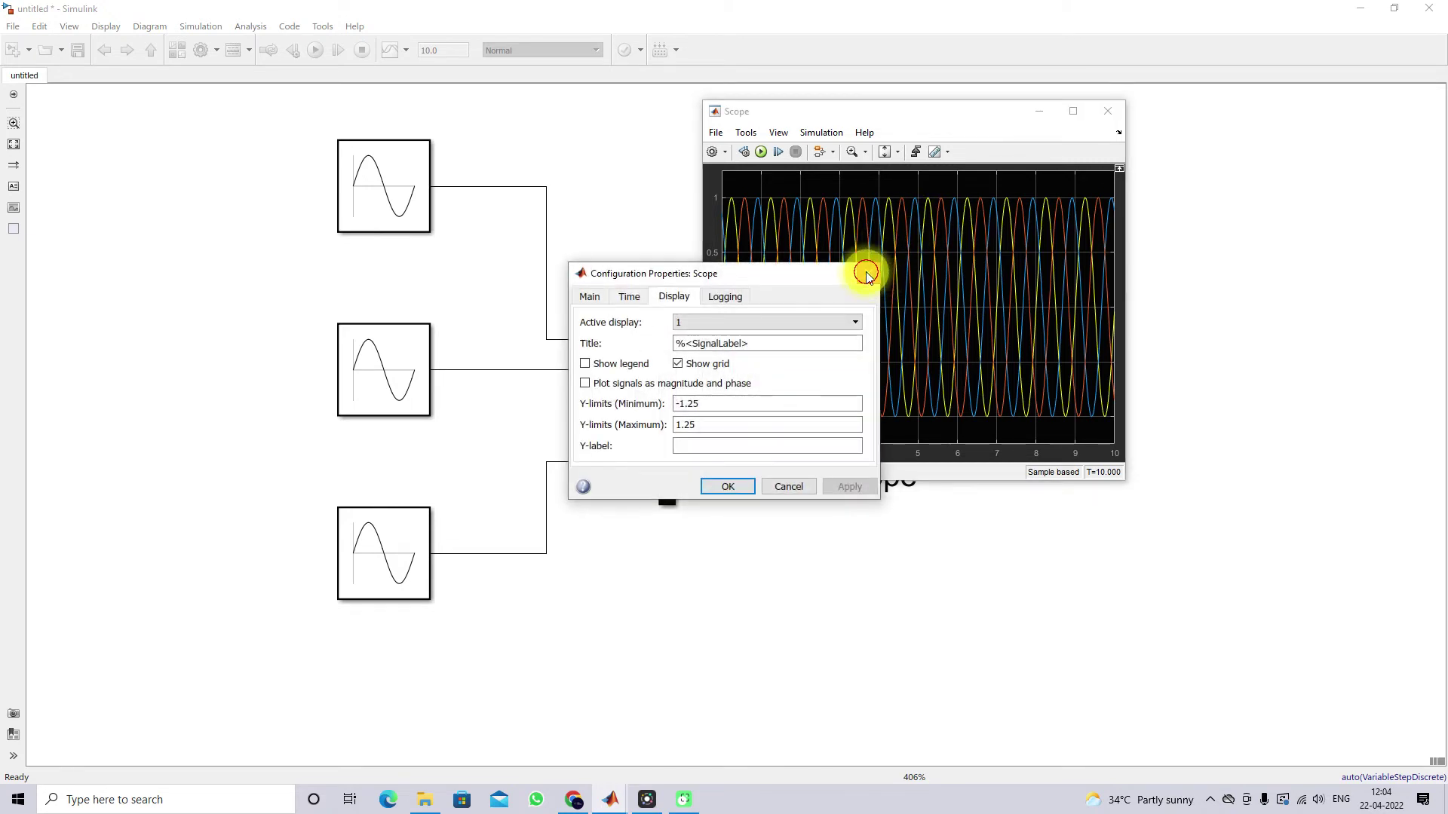
key(Escape)
Step: In the Scope's style settings, choose white for the figure and axes background and black for the axes ticks and grid
right_click(890, 253)
click(921, 296)
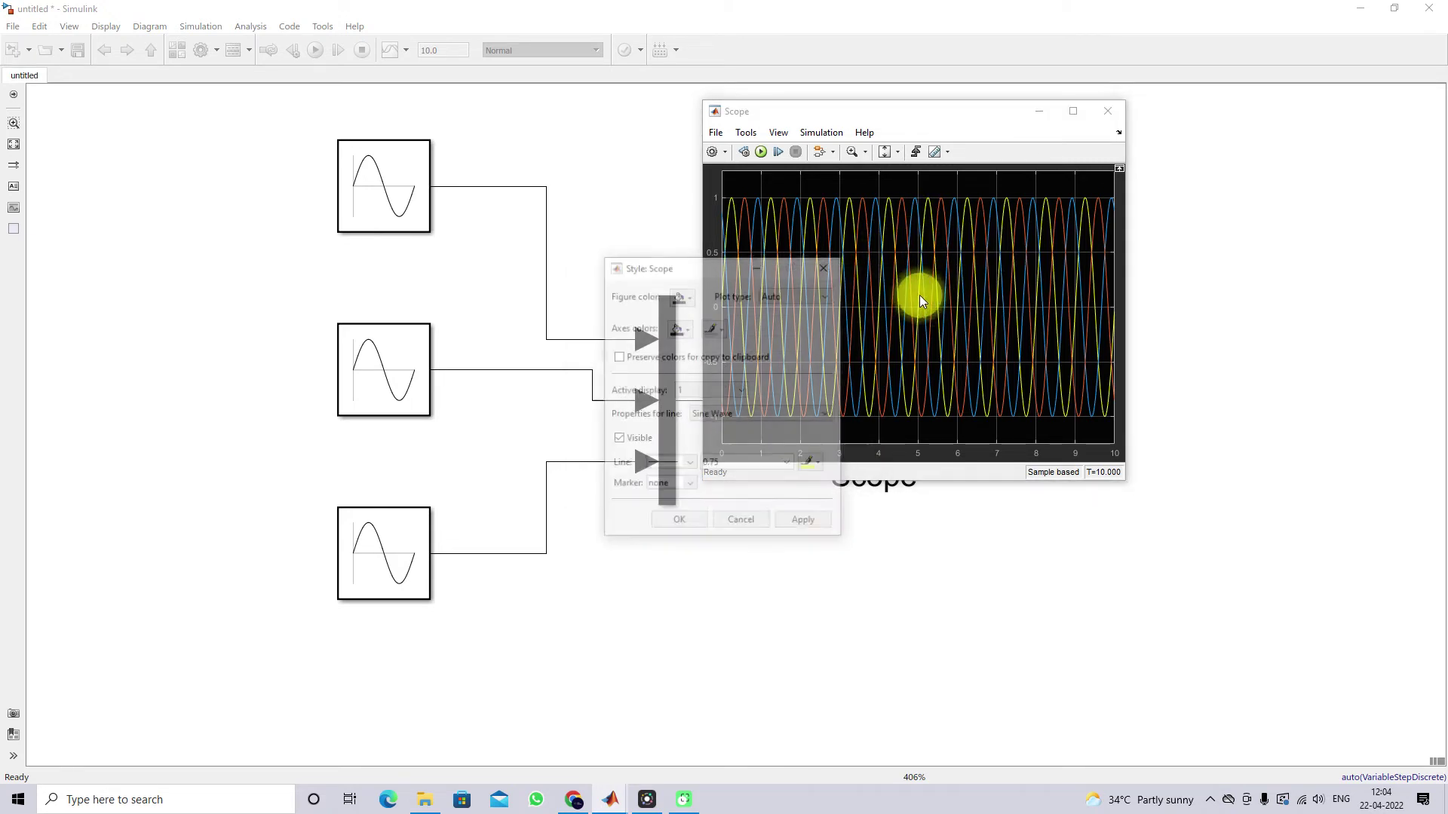
click(673, 296)
click(693, 323)
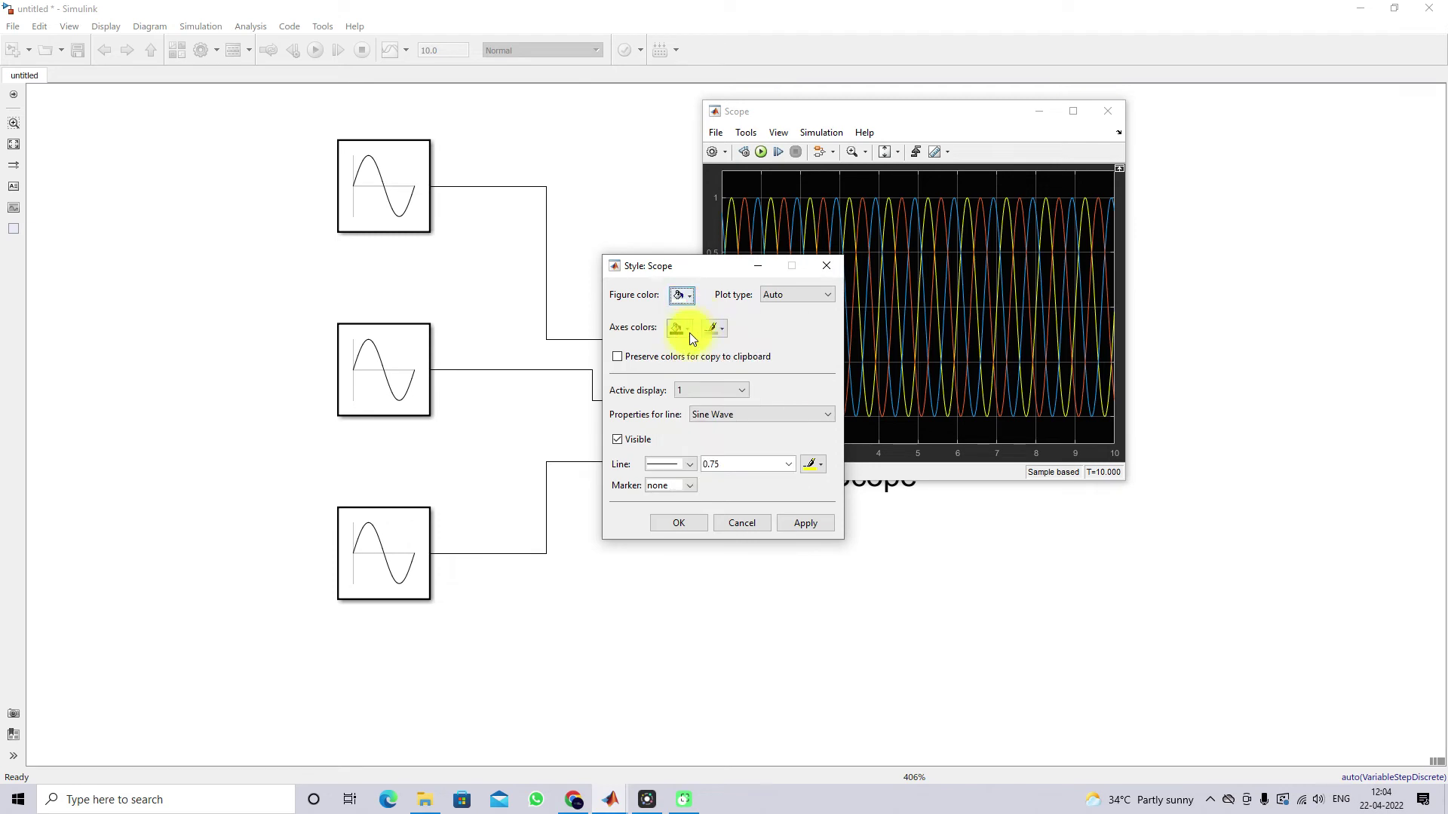
click(689, 332)
click(721, 328)
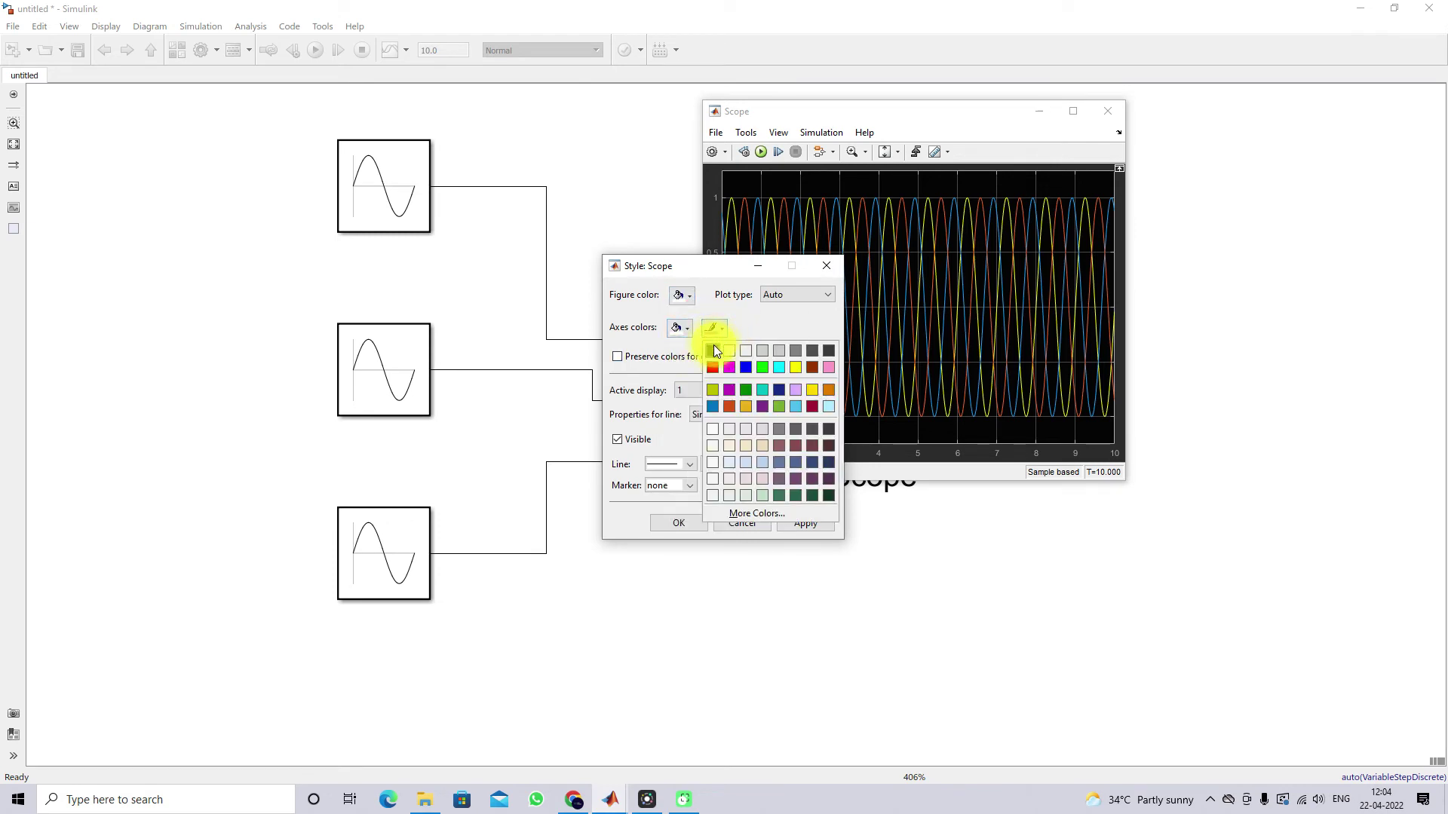
click(713, 349)
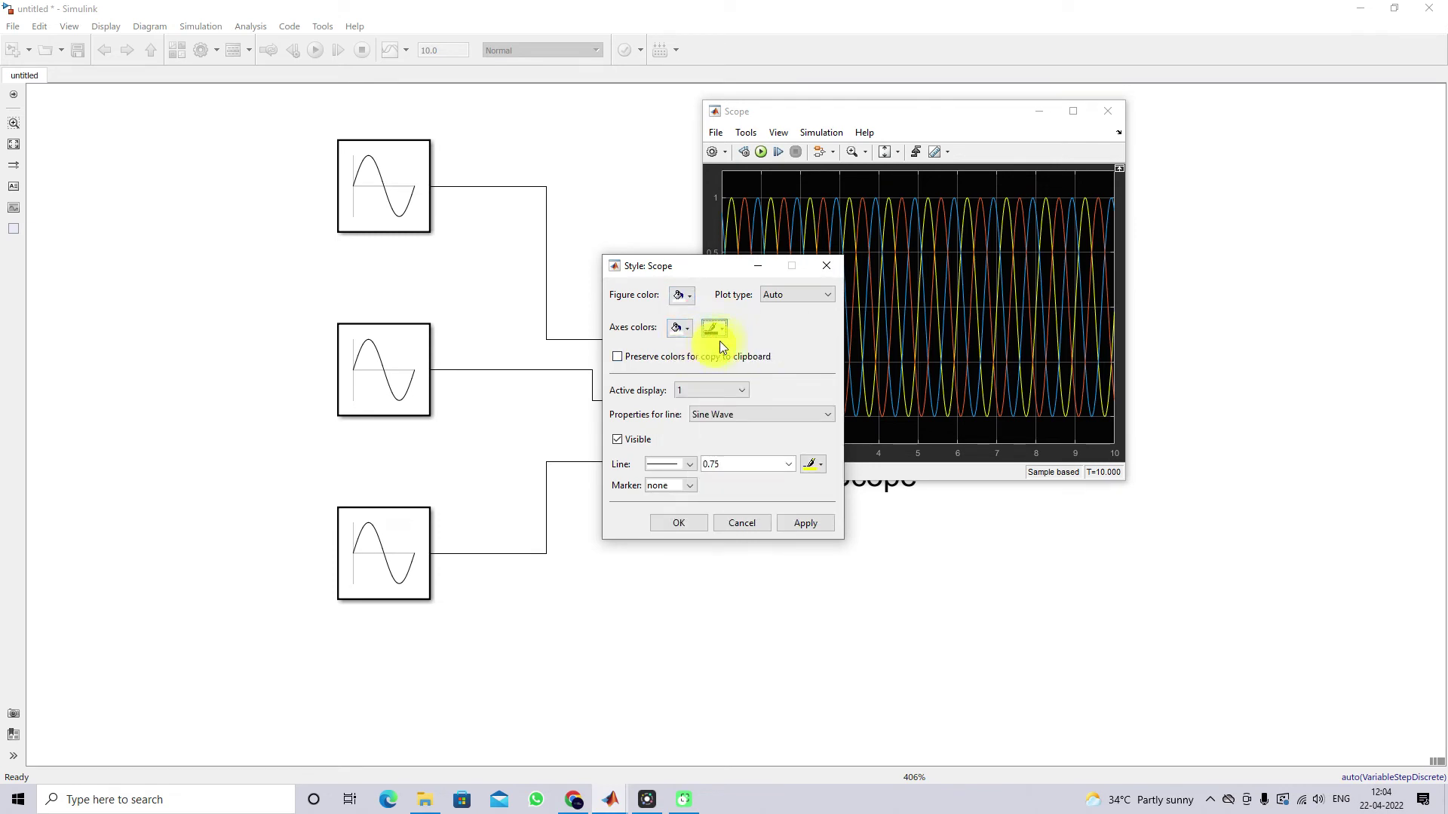
Step: Style the Sine Wave line in magenta with a width of 2.0 and apply the scope style
click(817, 465)
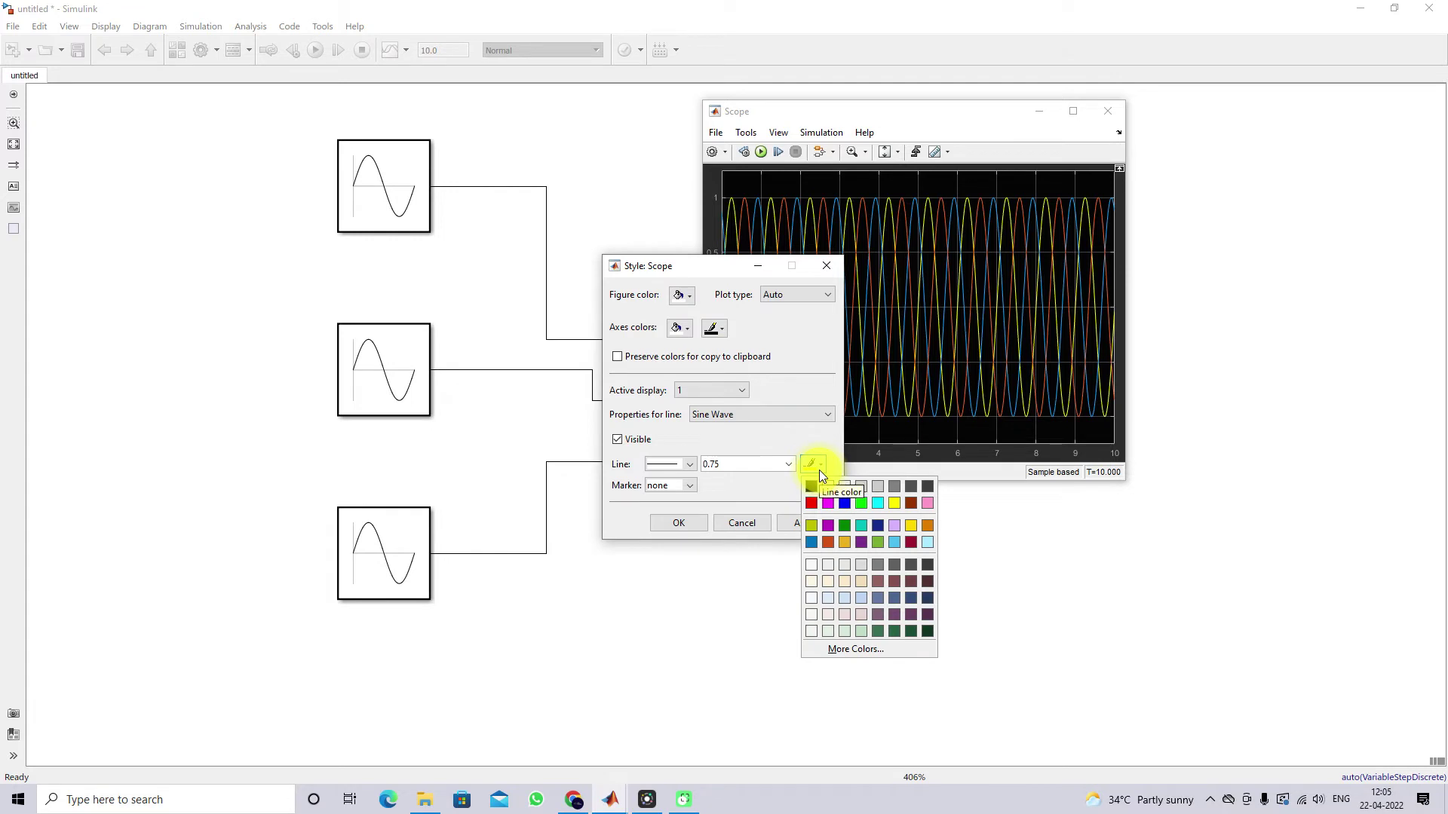
click(829, 505)
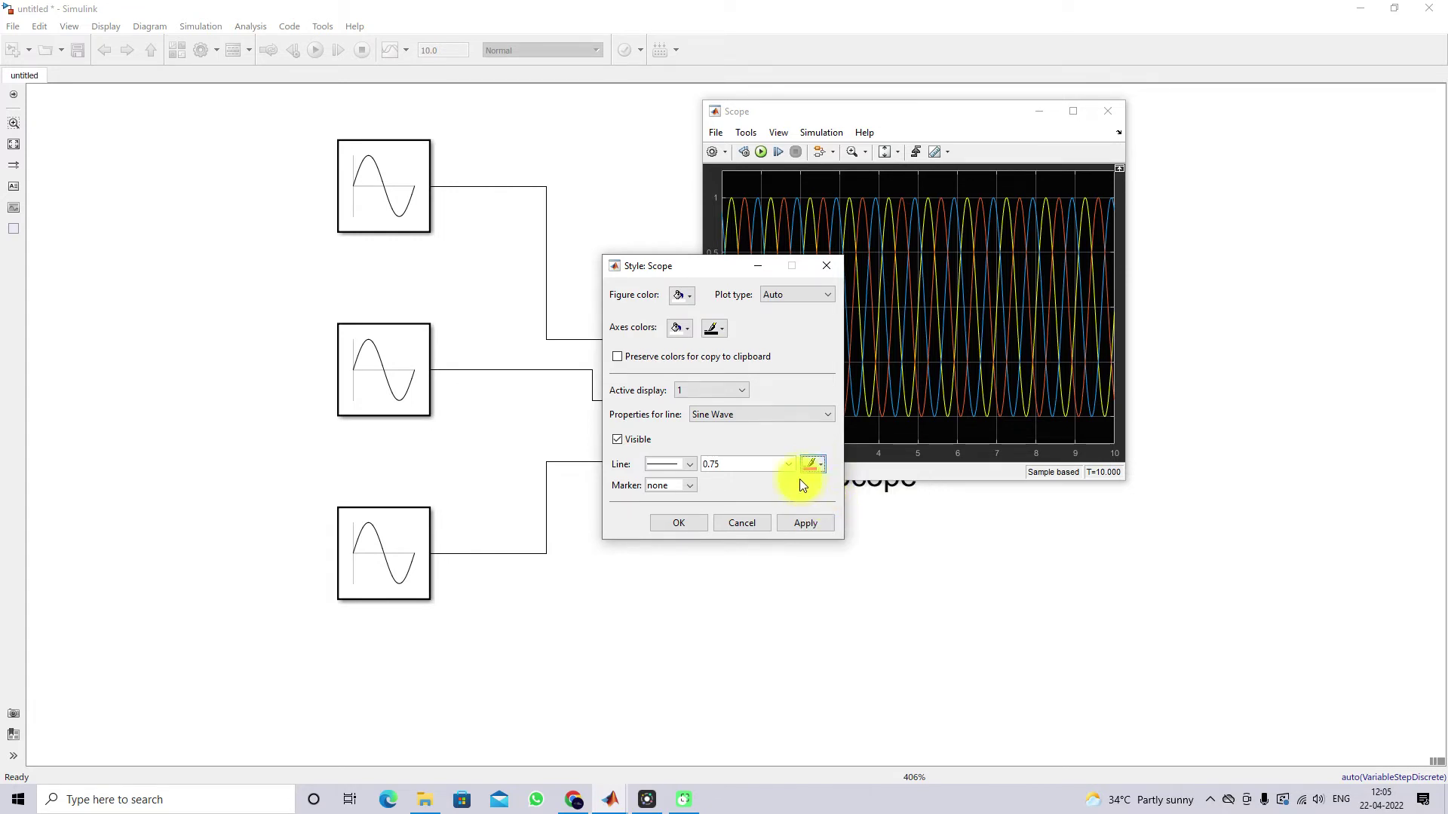
click(789, 466)
click(725, 500)
click(804, 523)
click(716, 388)
click(728, 400)
Step: Style the Sine Wave1 line in blue with a width of 2.0 and apply it
click(728, 414)
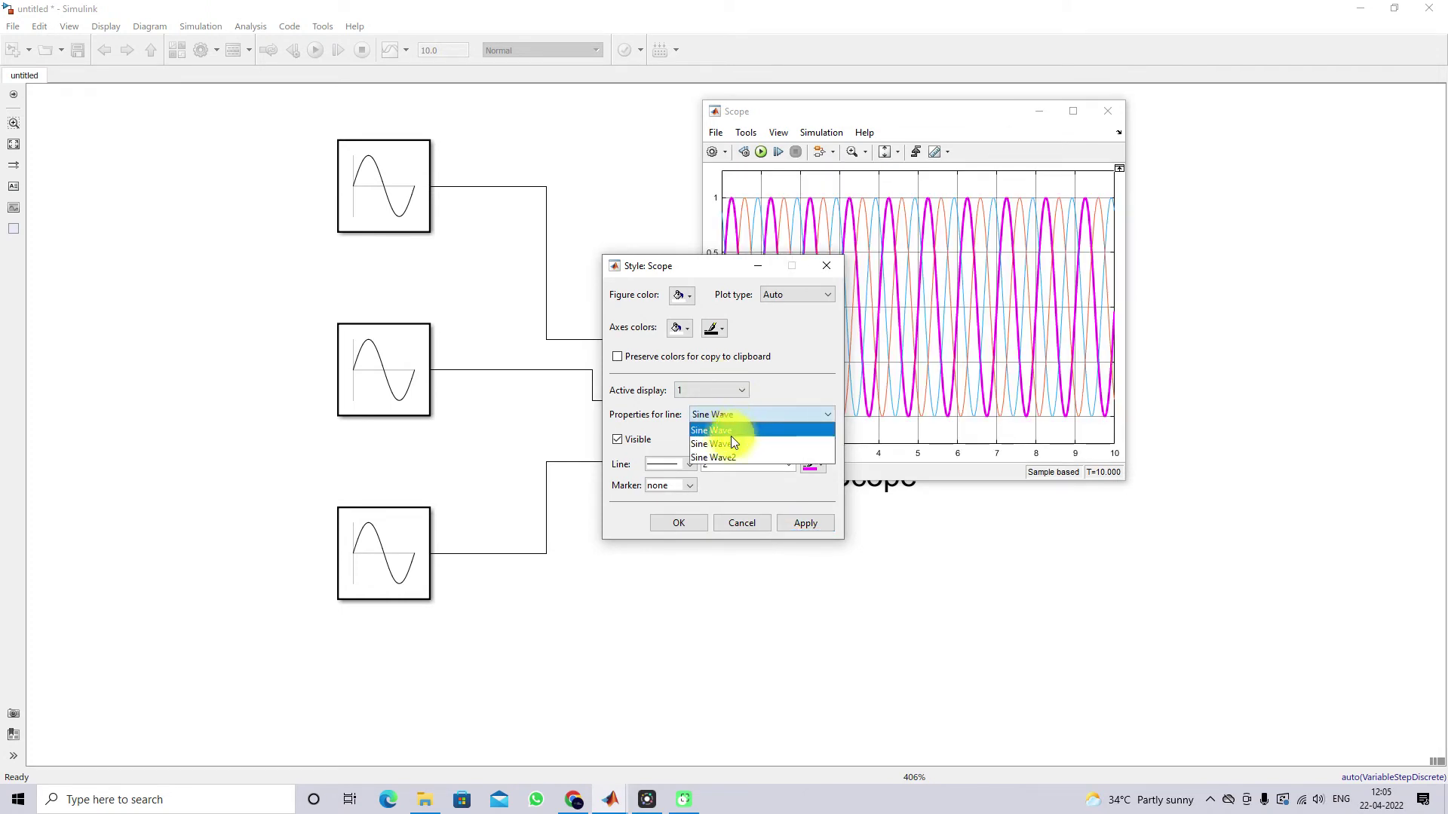
click(731, 436)
click(817, 464)
click(840, 496)
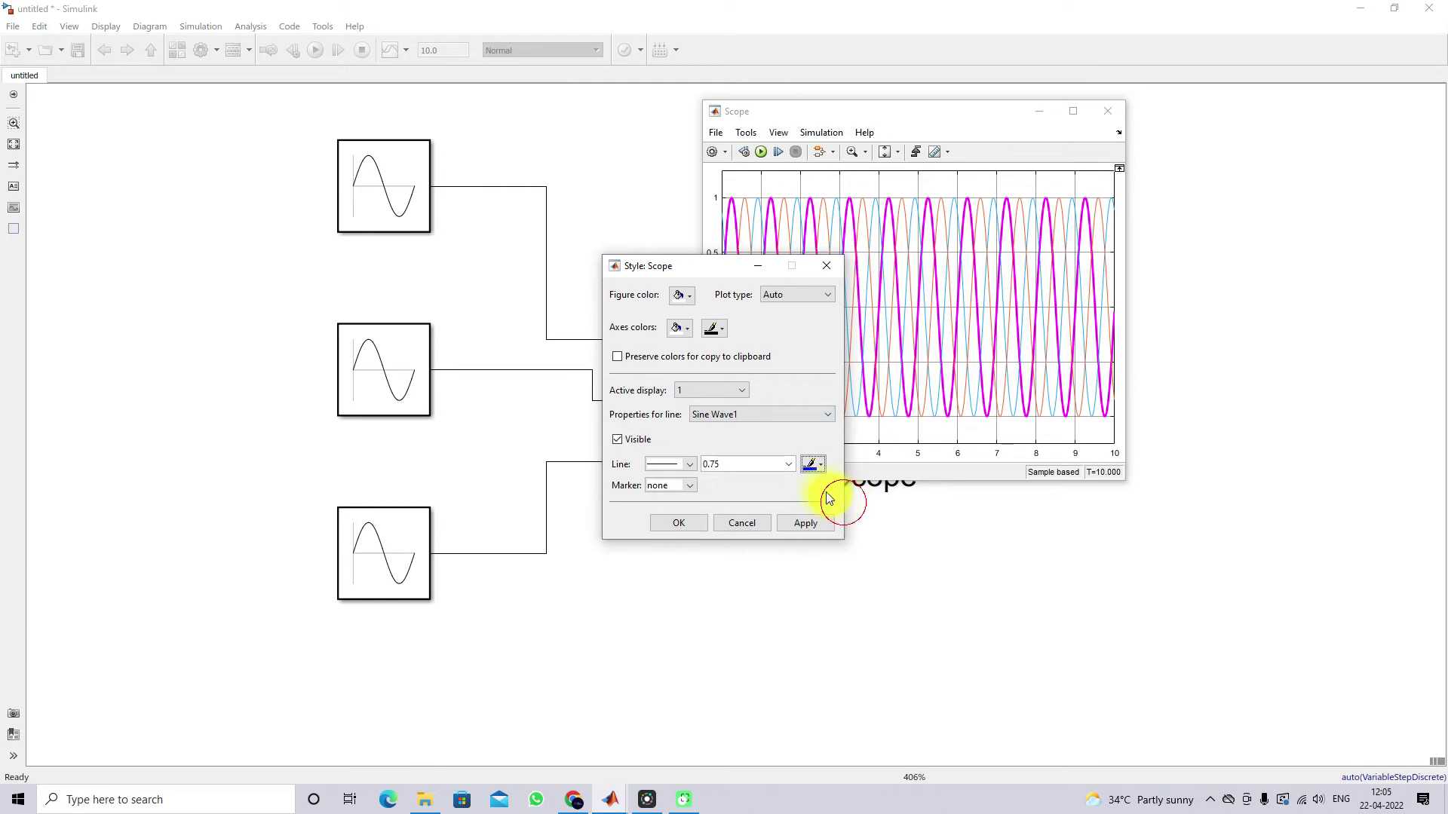
click(790, 463)
click(736, 507)
click(791, 520)
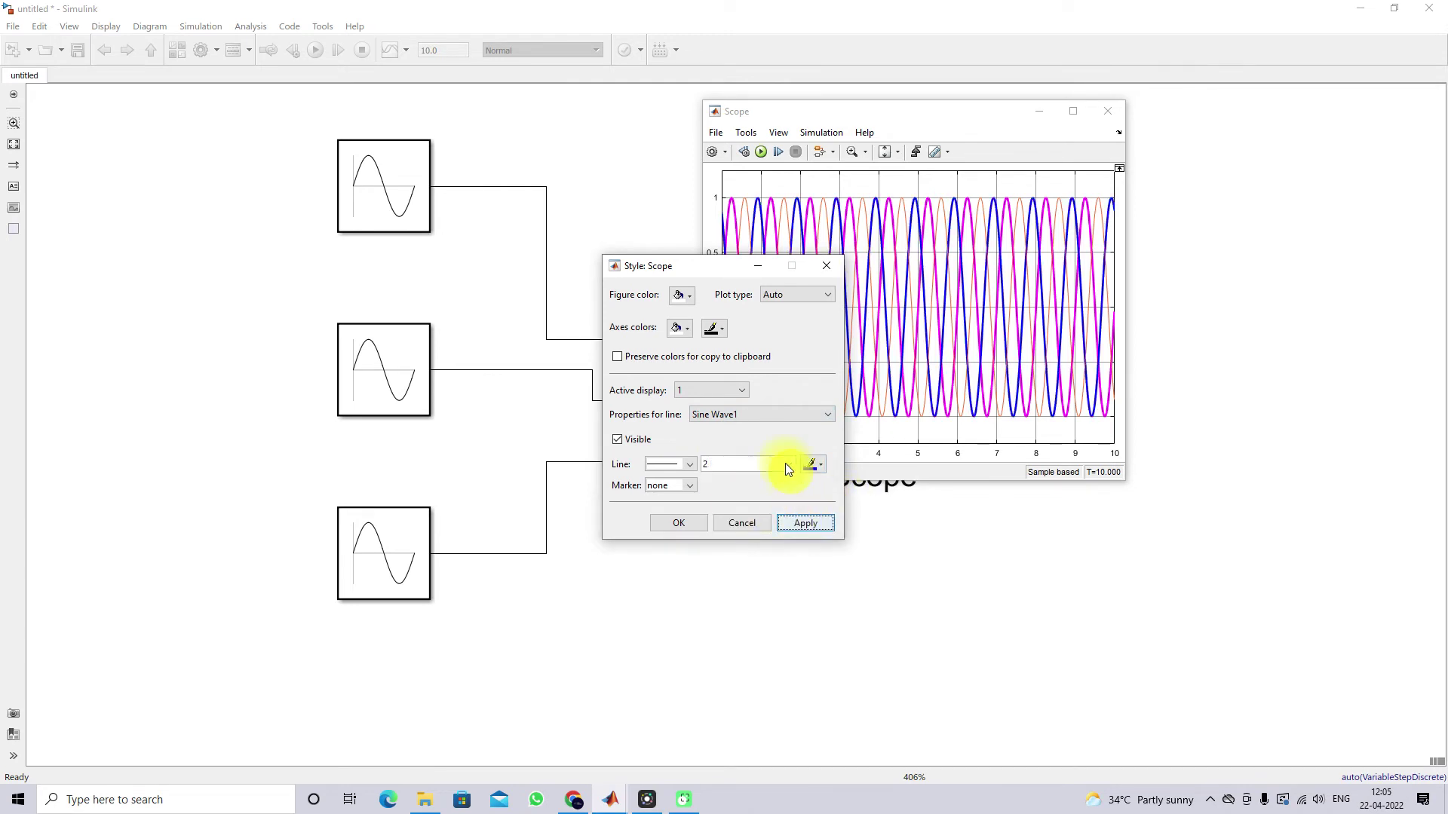
Step: Set the Sine Wave2 line width to 2.0, apply it and close the style settings
click(767, 414)
click(725, 457)
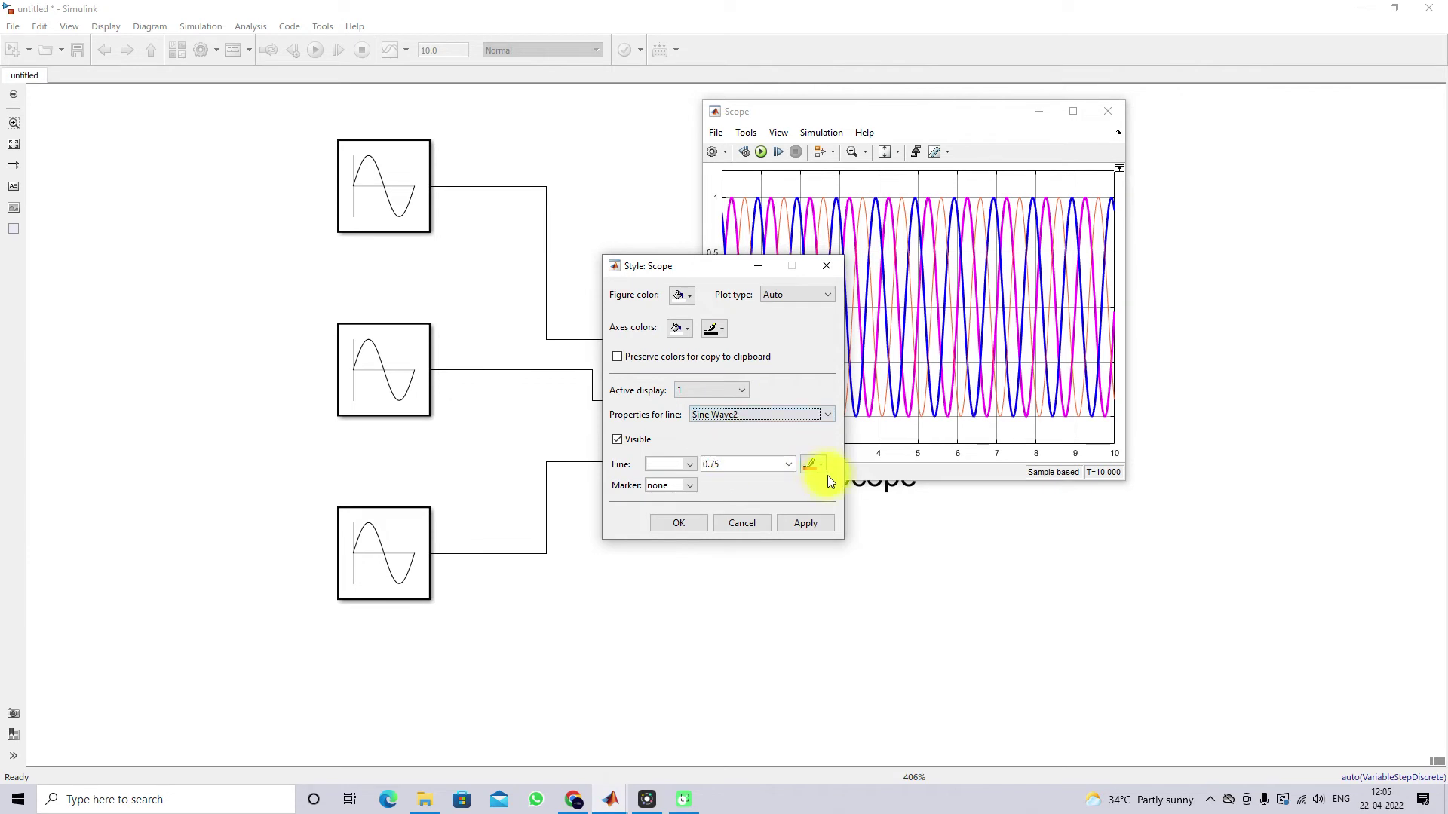
click(789, 464)
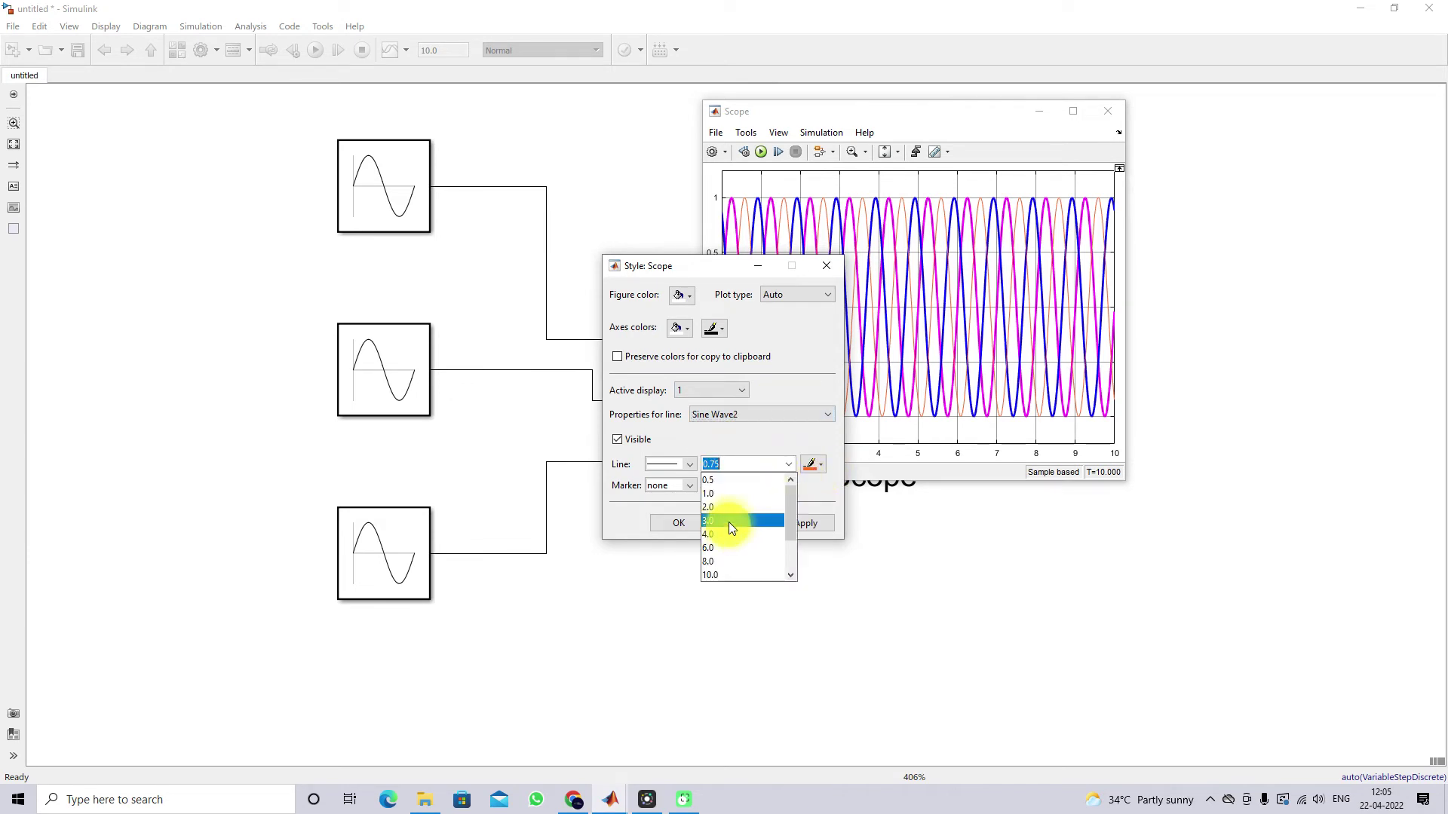
click(731, 507)
click(801, 521)
click(696, 524)
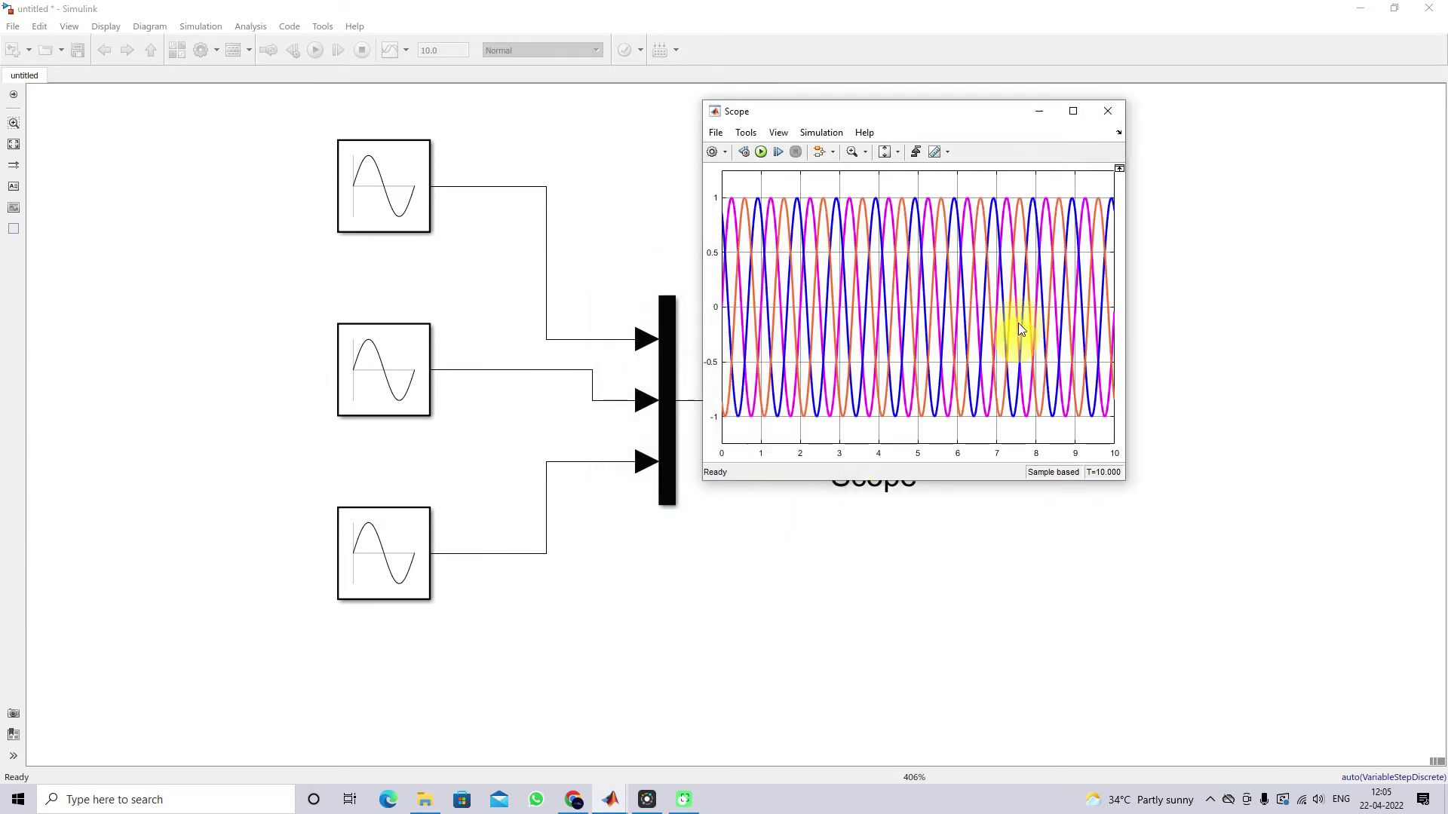
Step: Reposition the Scope window, enlarge it to spread out the waveforms, and return to the model
drag(834, 120, 827, 112)
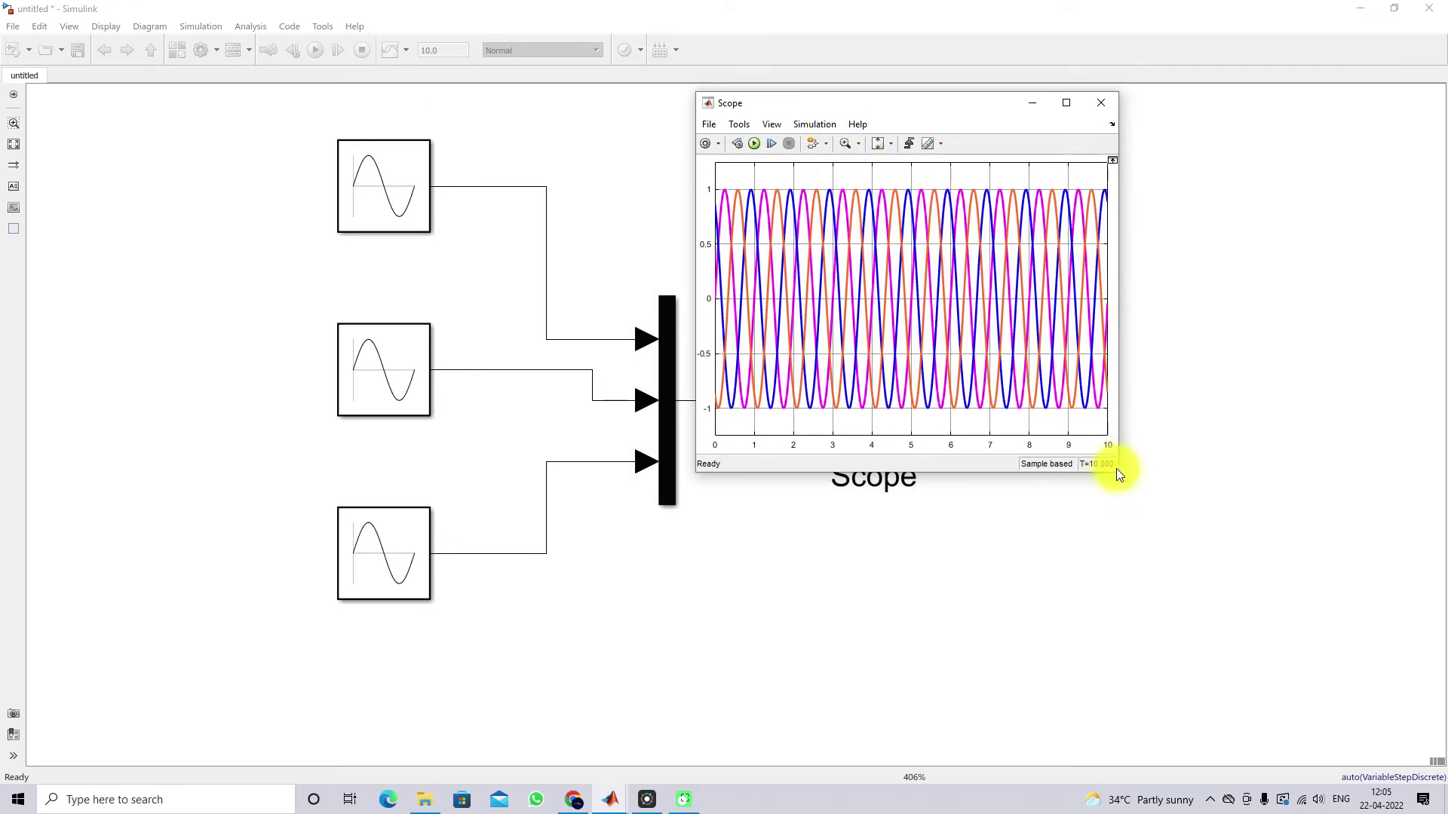
drag(1119, 473, 1307, 514)
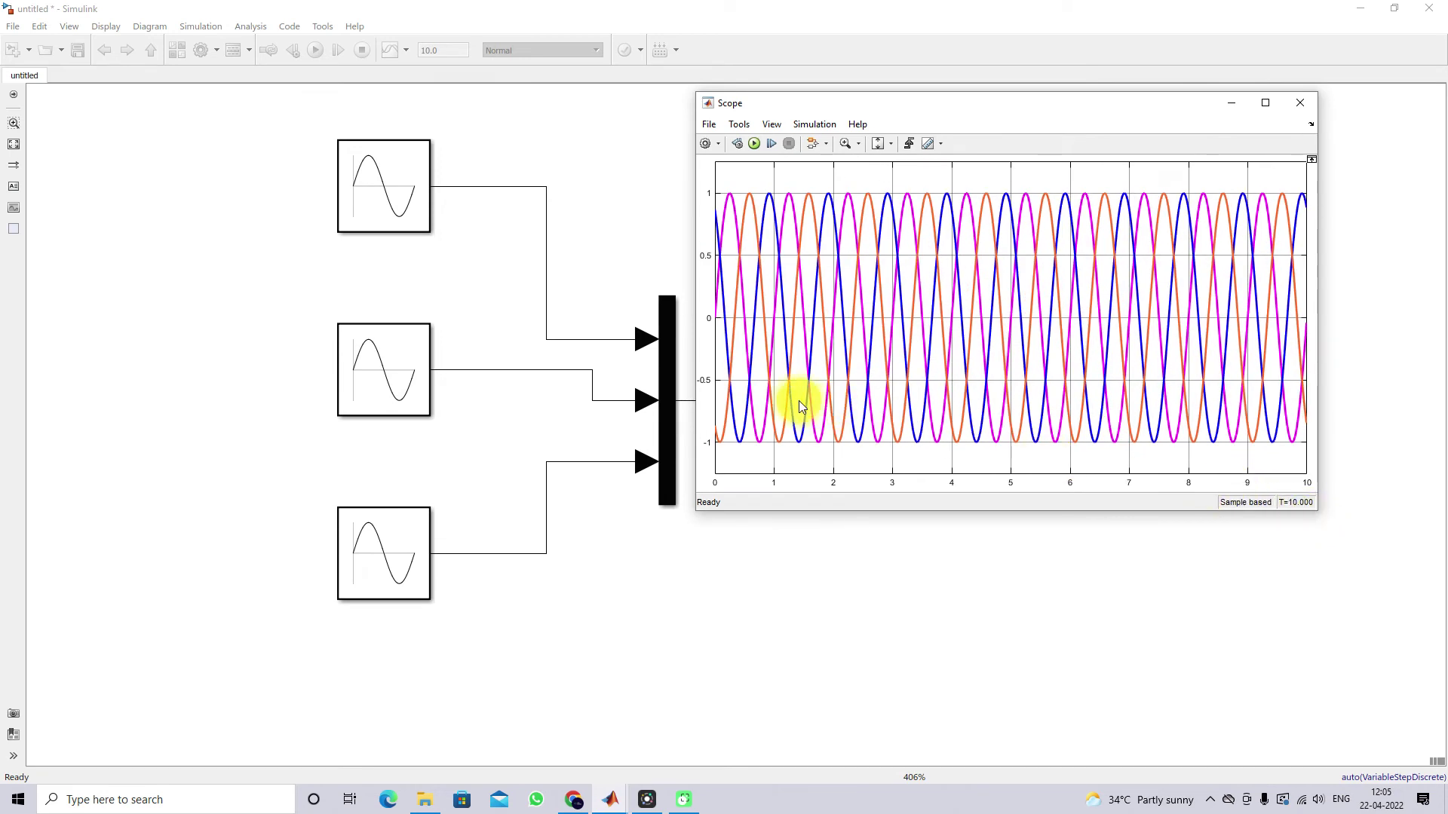
click(676, 400)
Step: Set the Sine Wave block's frequency to 2*pi*50 rad/sec and accept the parameters
double_click(412, 211)
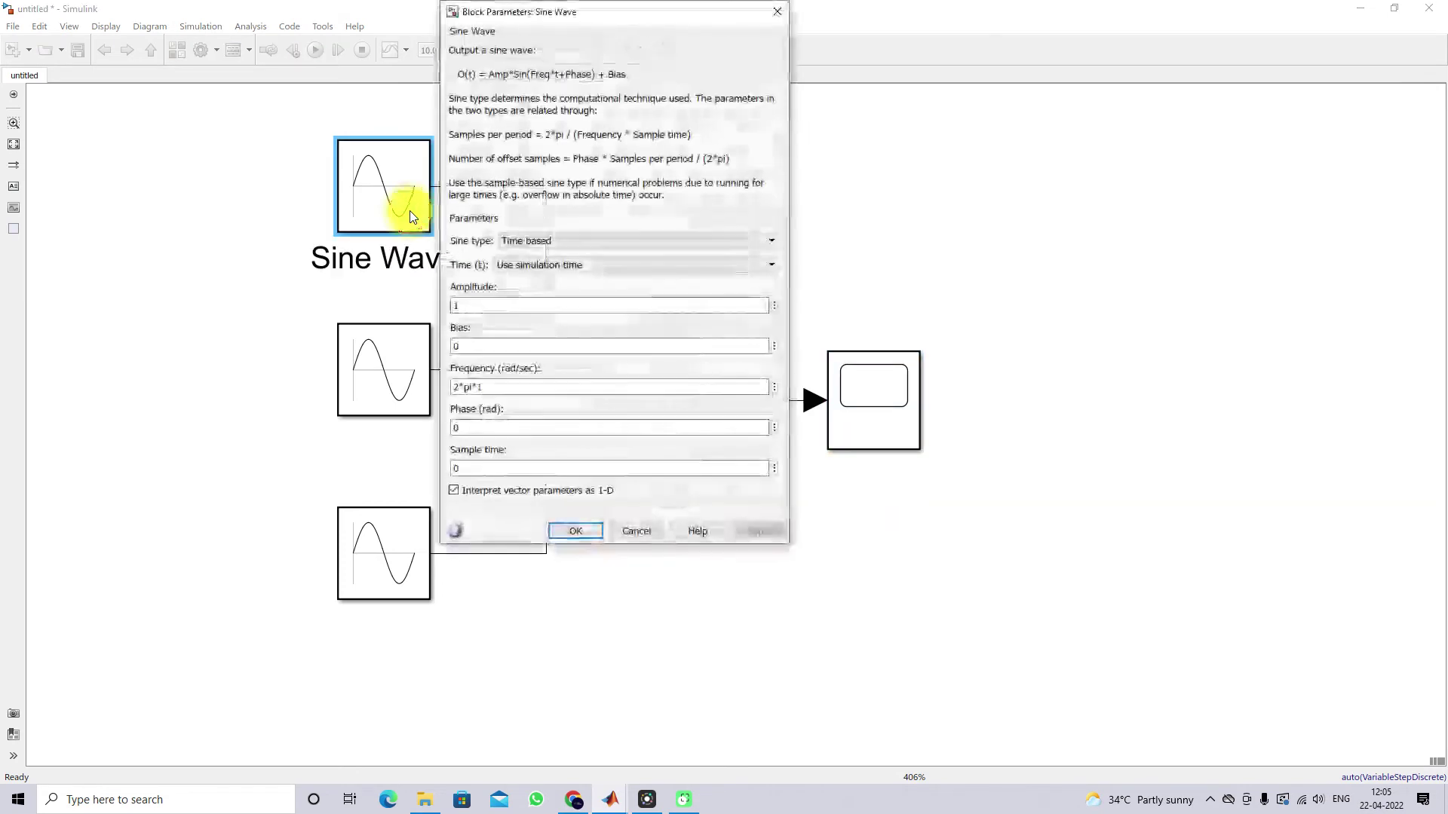
click(501, 387)
key(BackSpace)
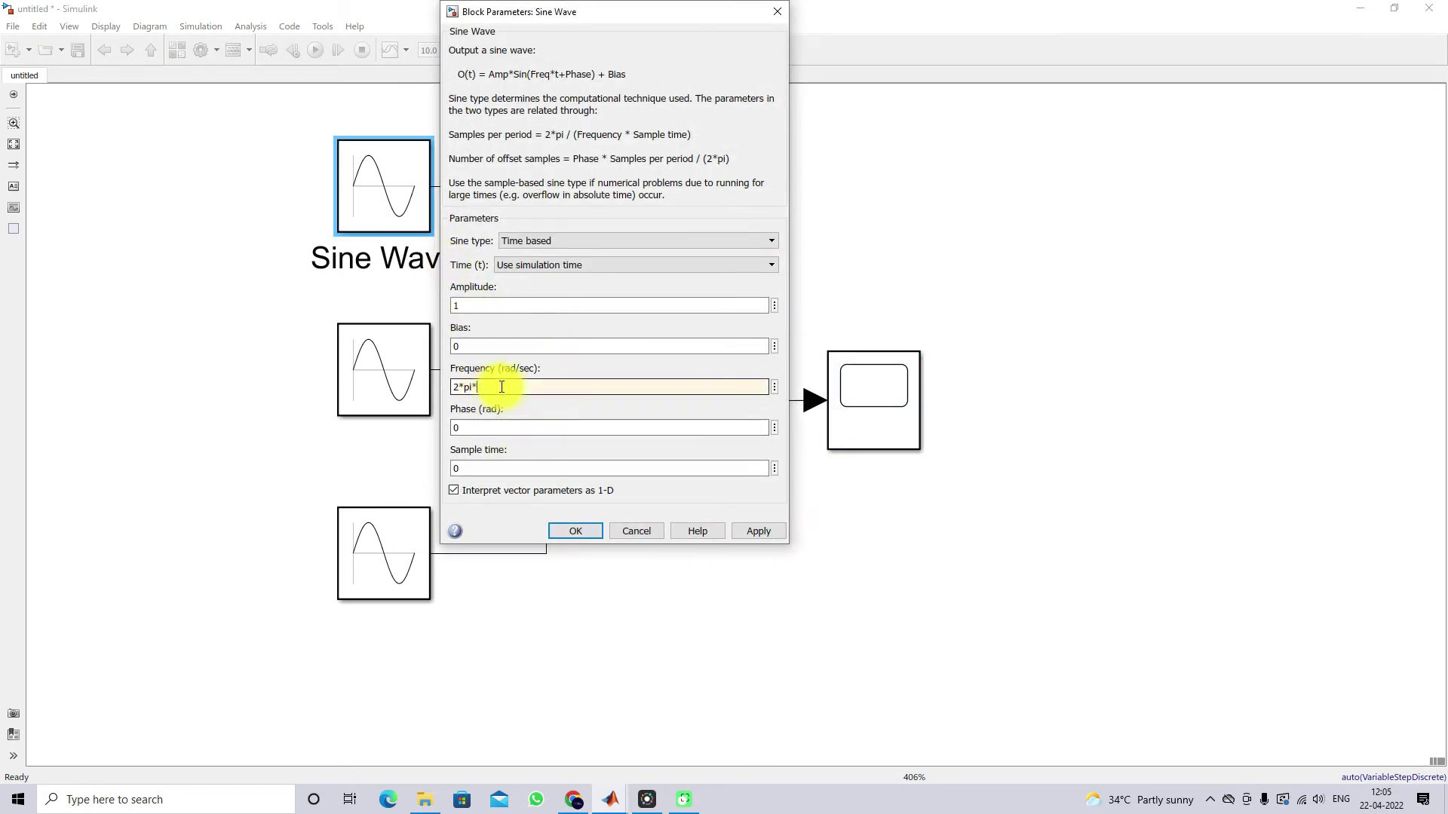
text(50)
click(573, 531)
Step: Set the Sine Wave1 block's frequency to 2*pi*50 rad/sec and accept the parameters
double_click(394, 384)
click(500, 494)
key(BackSpace)
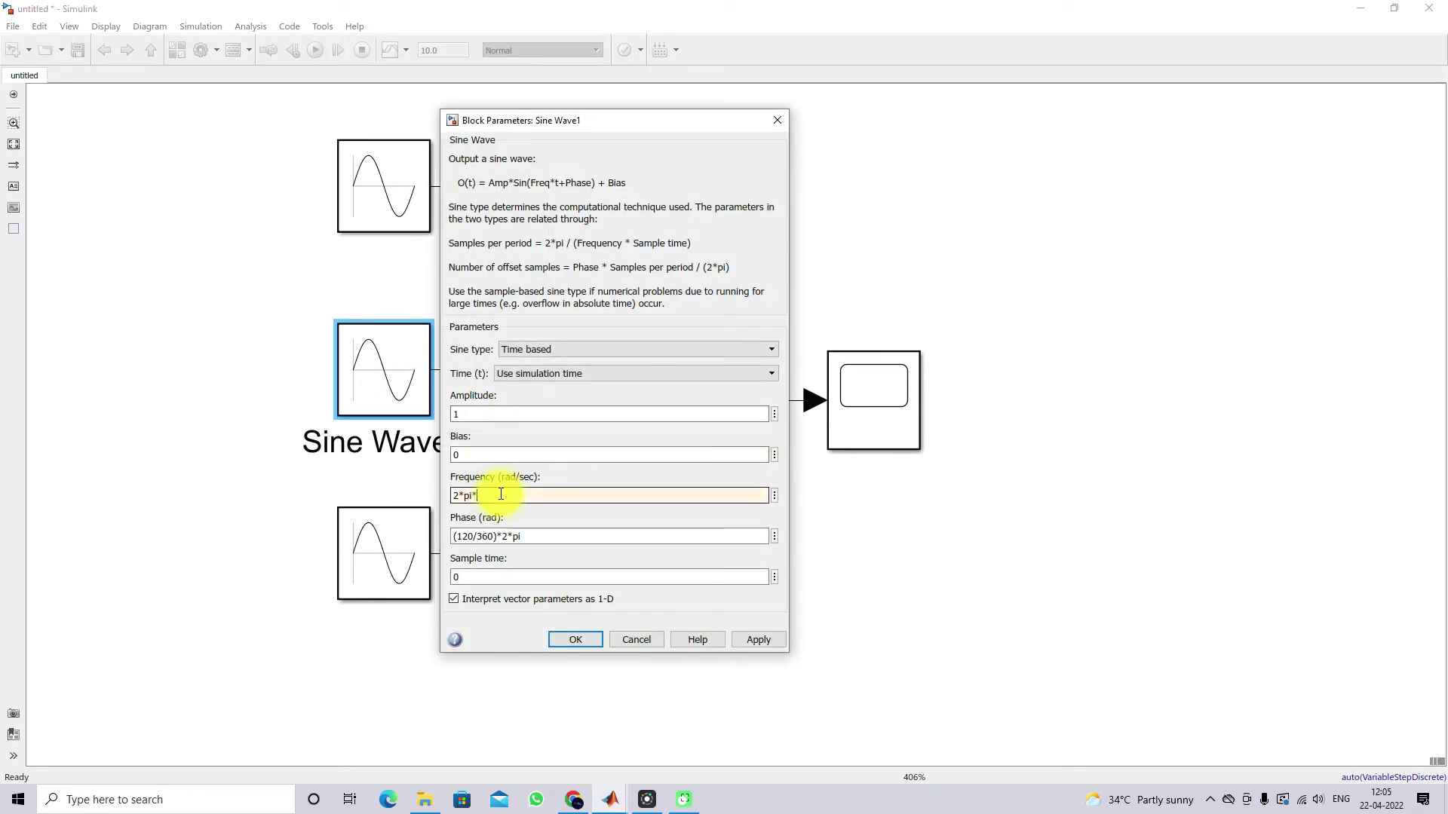
click(573, 640)
Step: Set the Sine Wave2 block's frequency to 2*pi*50 rad/sec and accept the parameters
double_click(401, 566)
click(501, 653)
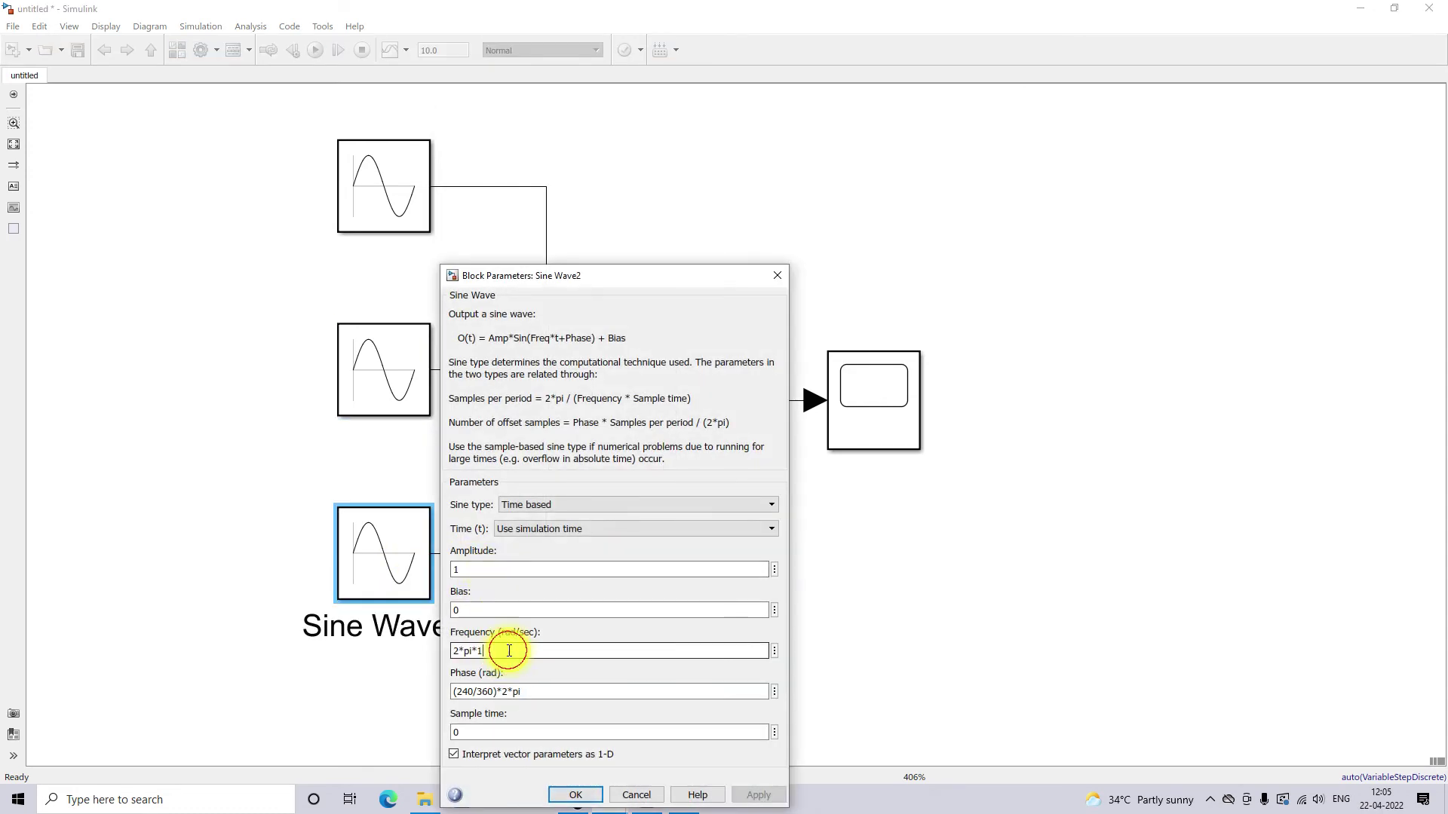
key(BackSpace)
text(50)
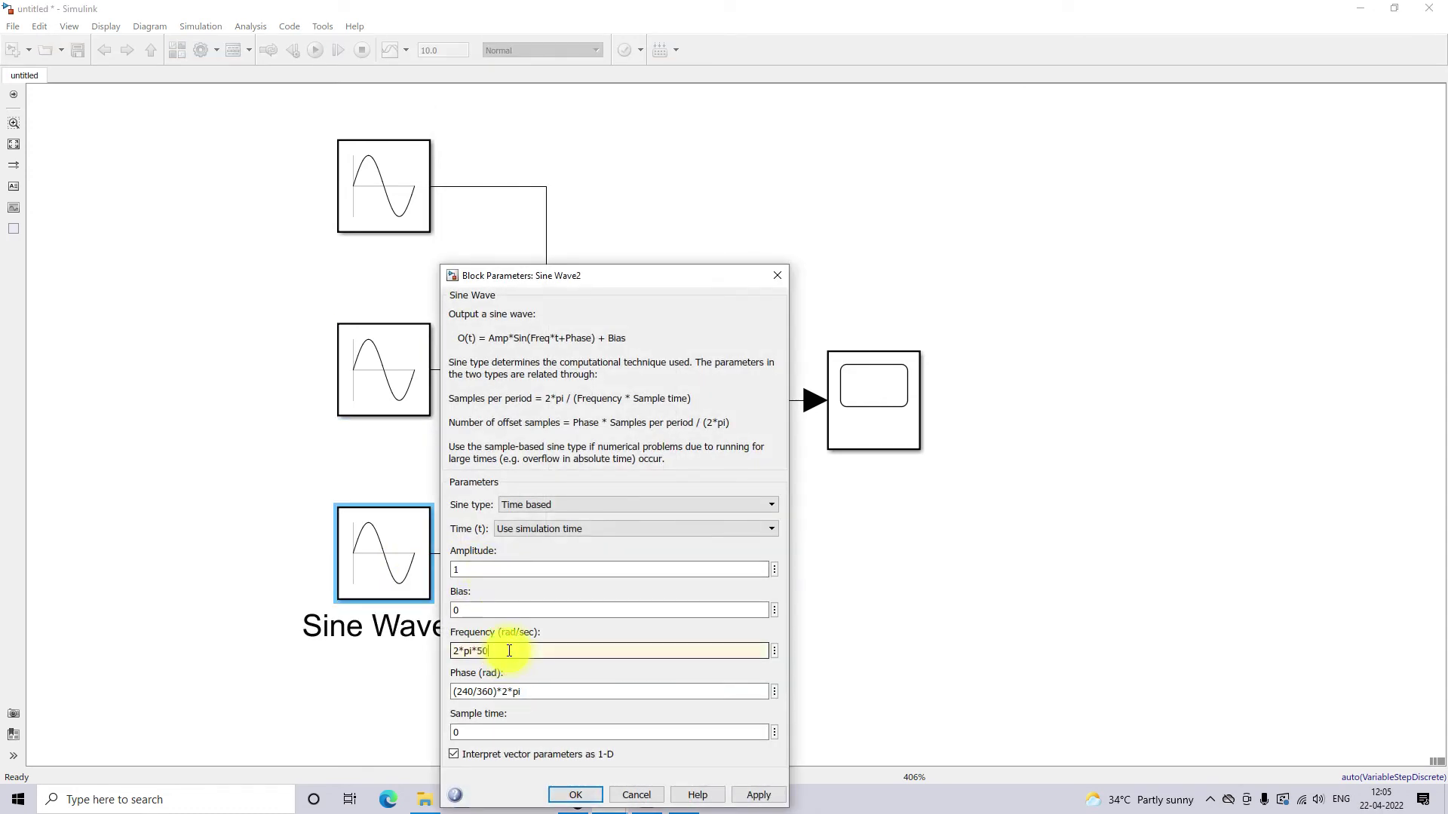
click(569, 796)
Step: Set the simulation stop time to 0.2, open the Scope and run the simulation
double_click(453, 51)
text(0)
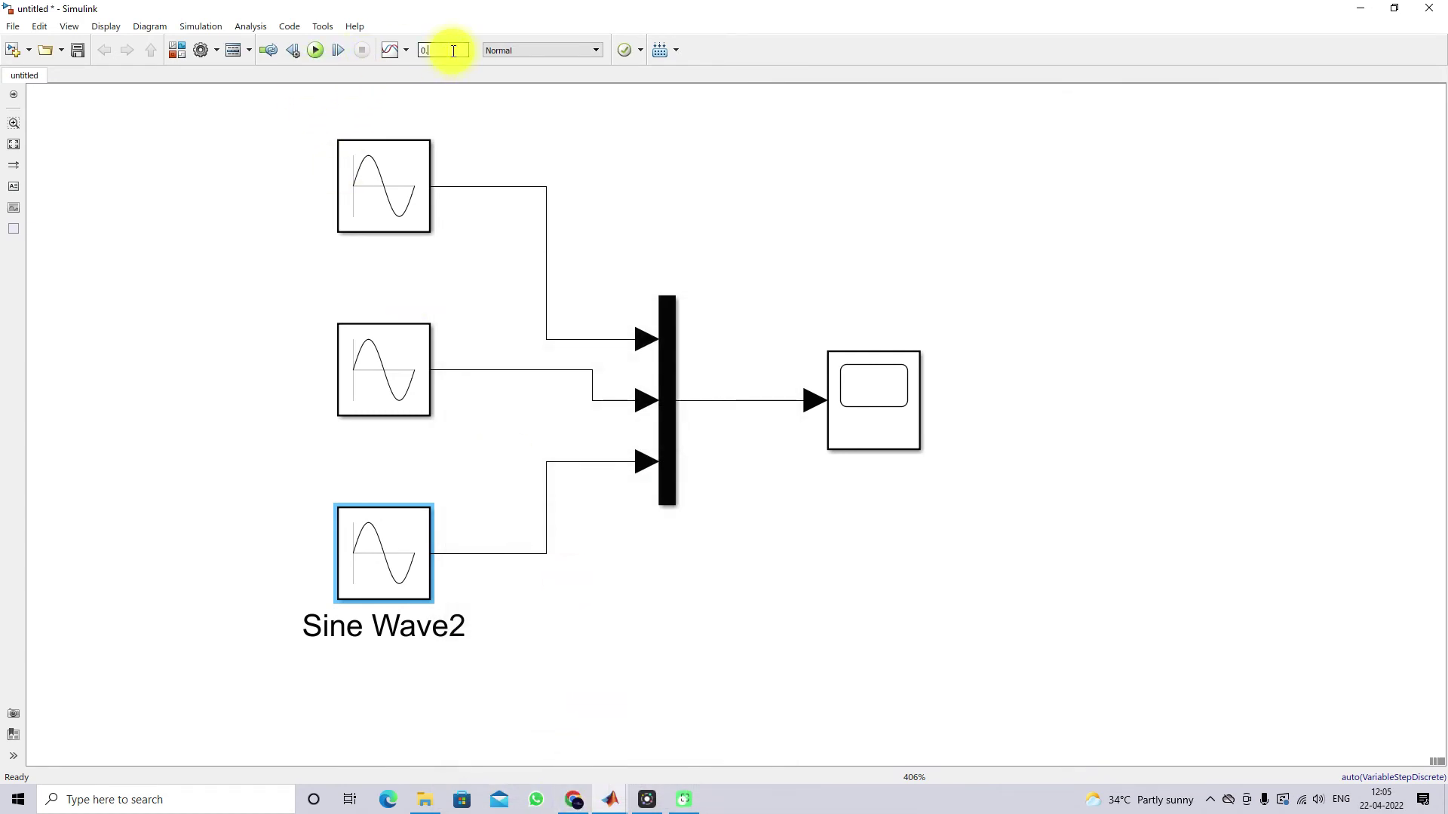
text(.8)
double_click(434, 48)
text(0.2)
click(882, 381)
double_click(882, 381)
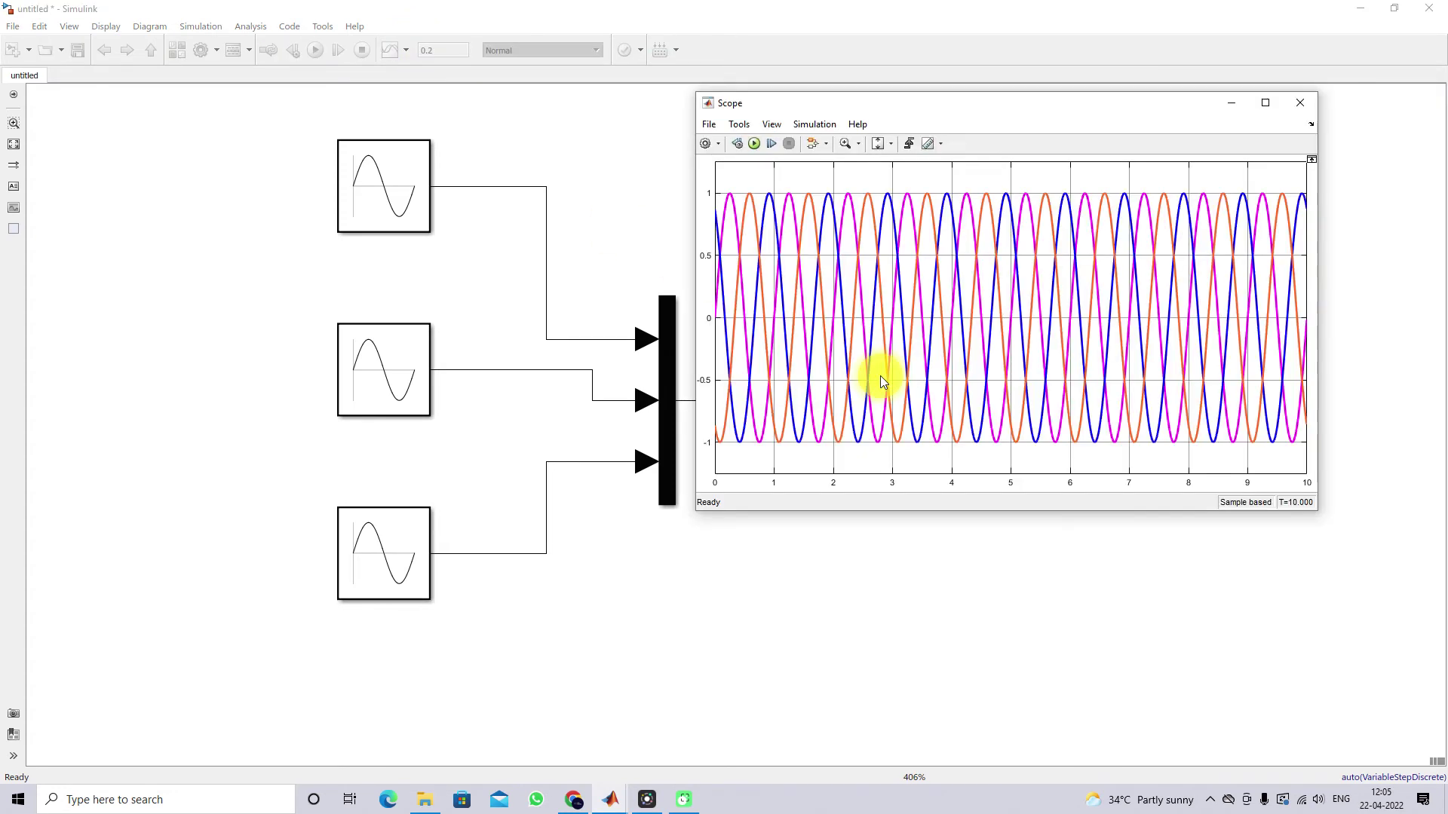
click(754, 144)
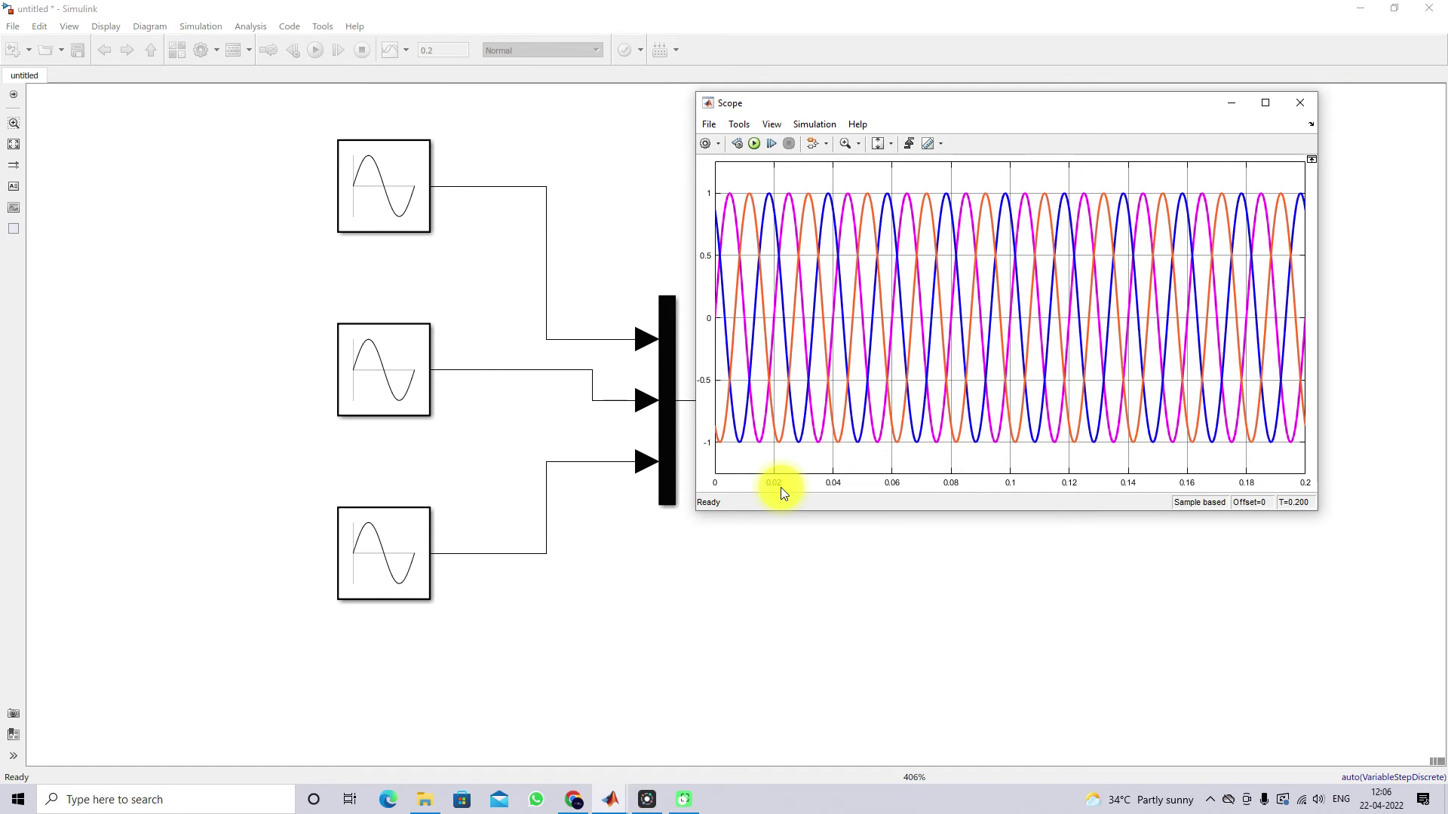
double_click(407, 201)
click(485, 387)
key(BackSpace)
key(BackSpace)
key(BackSpace)
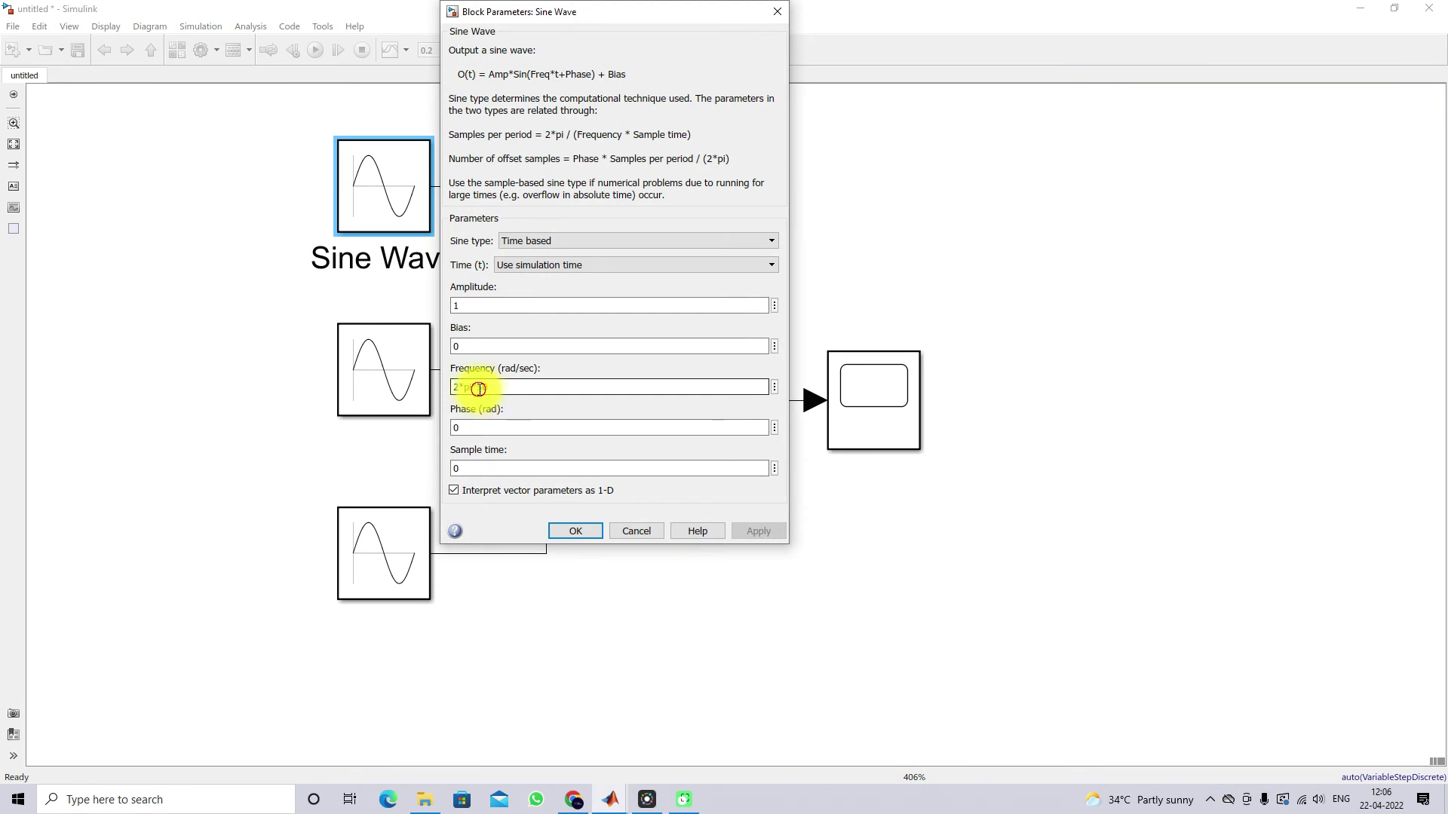
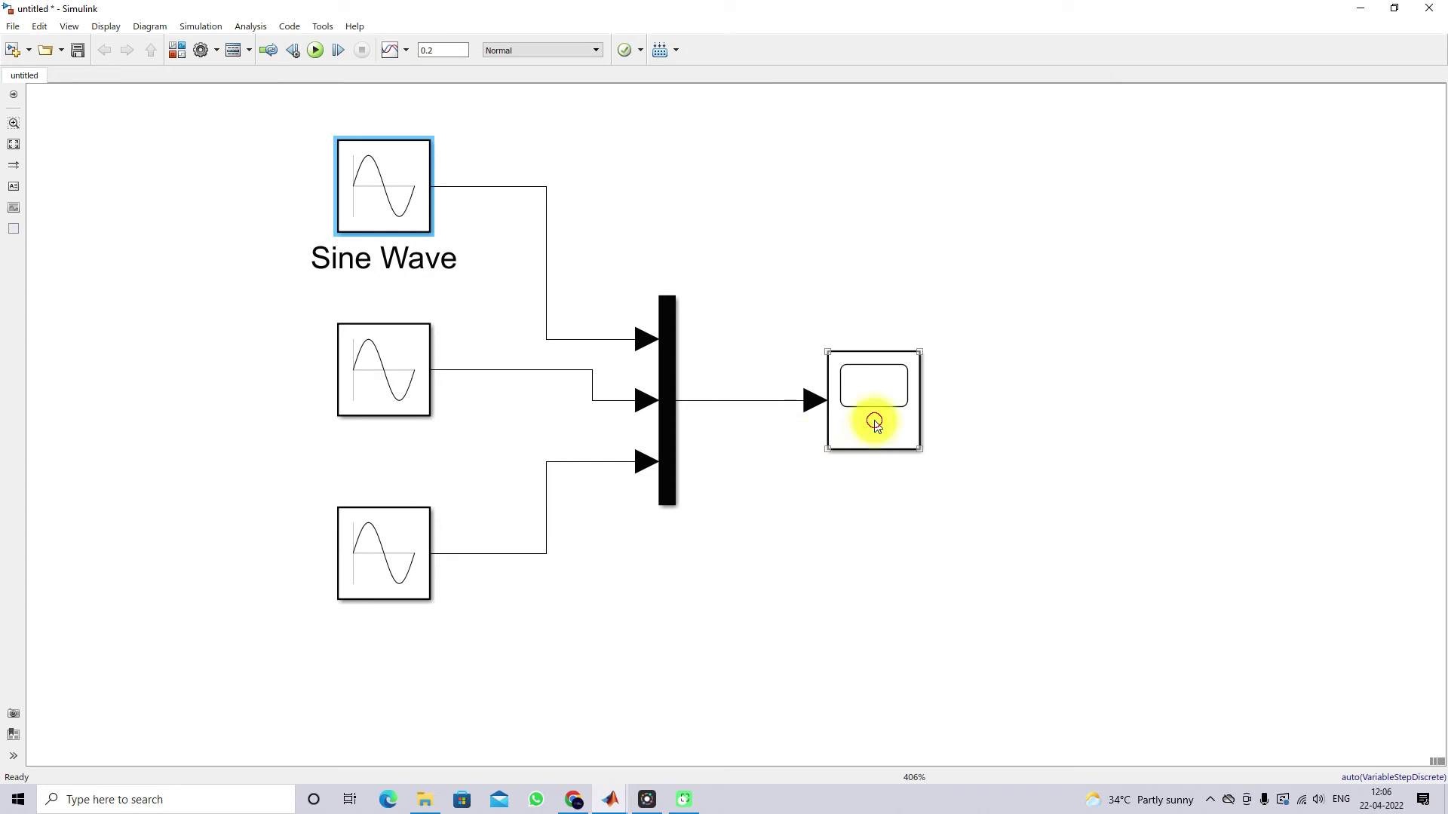
Step: Delete the signal line between the Mux and the Scope, and add a Product block from Simulink/Math Operations
click(761, 400)
key(Delete)
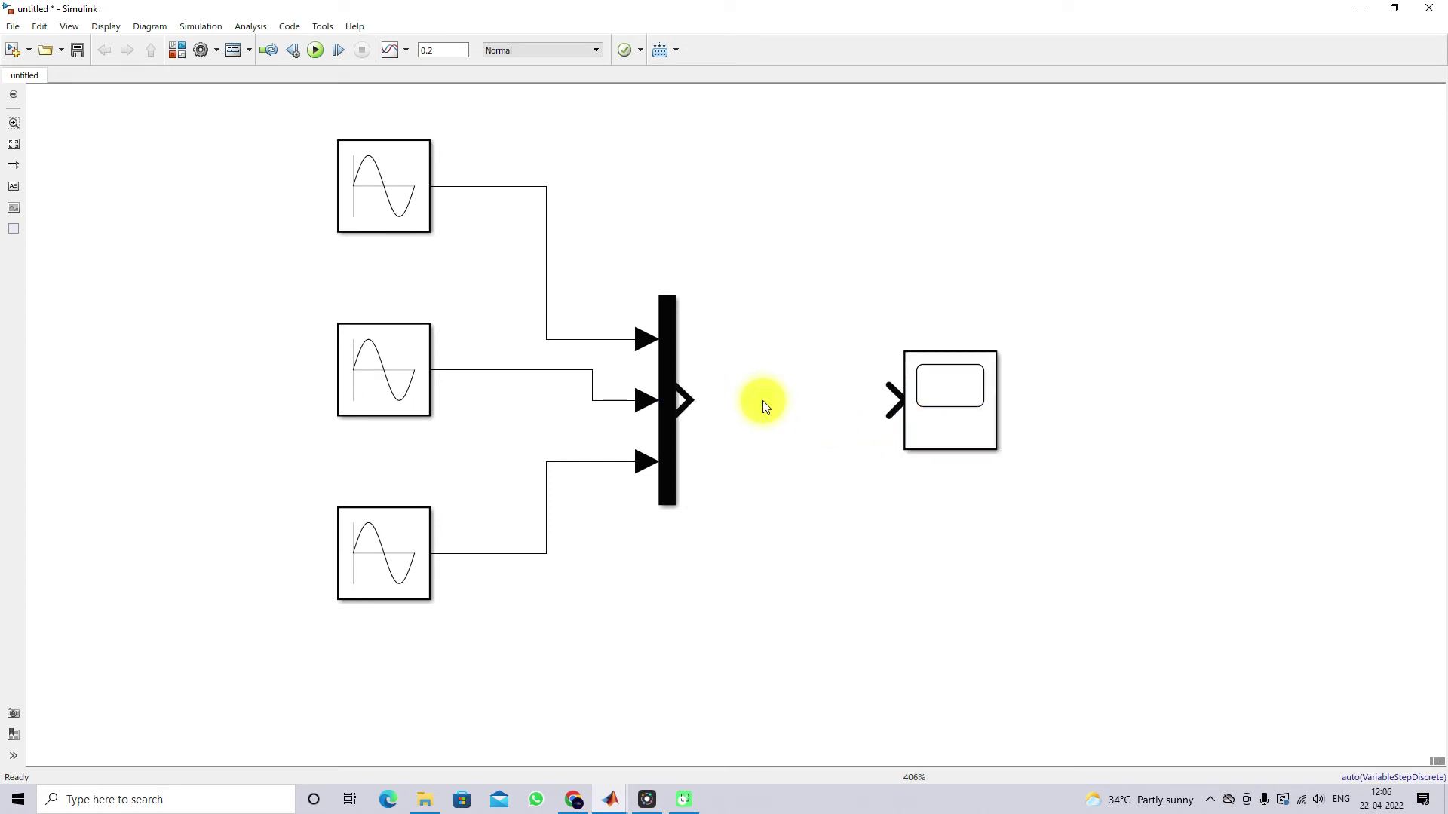
double_click(790, 498)
text(pr)
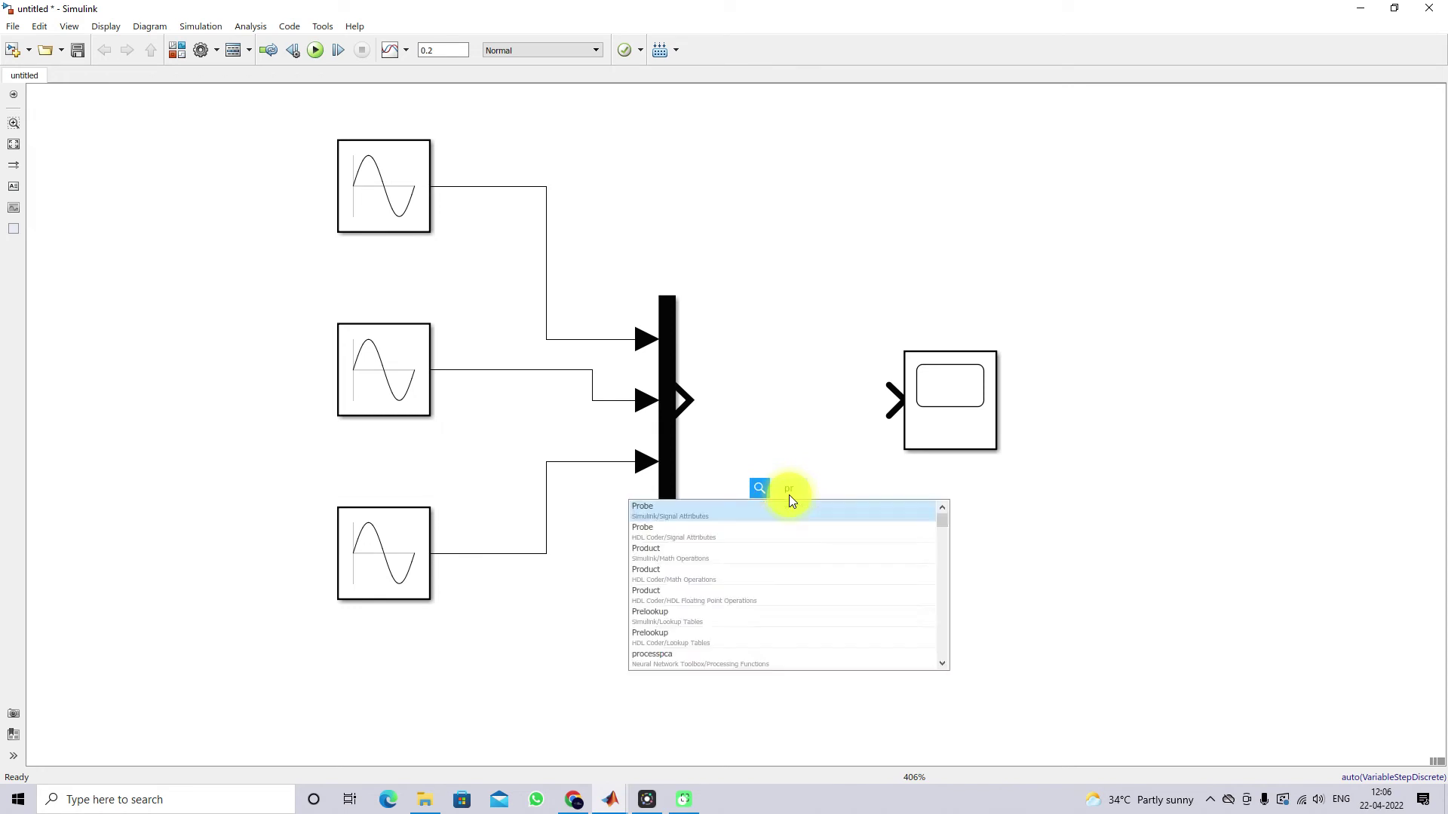
text(oduc)
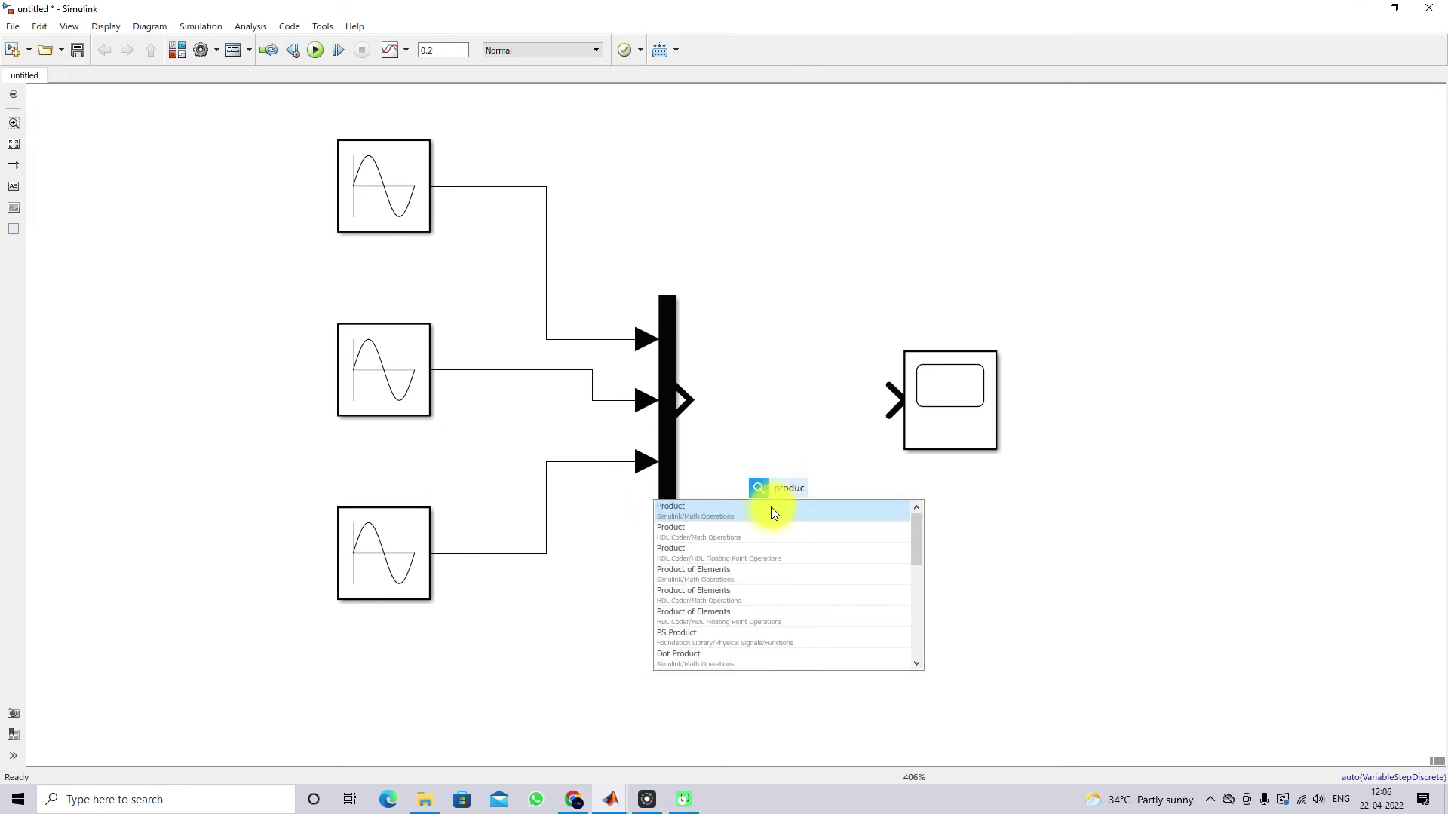
click(772, 508)
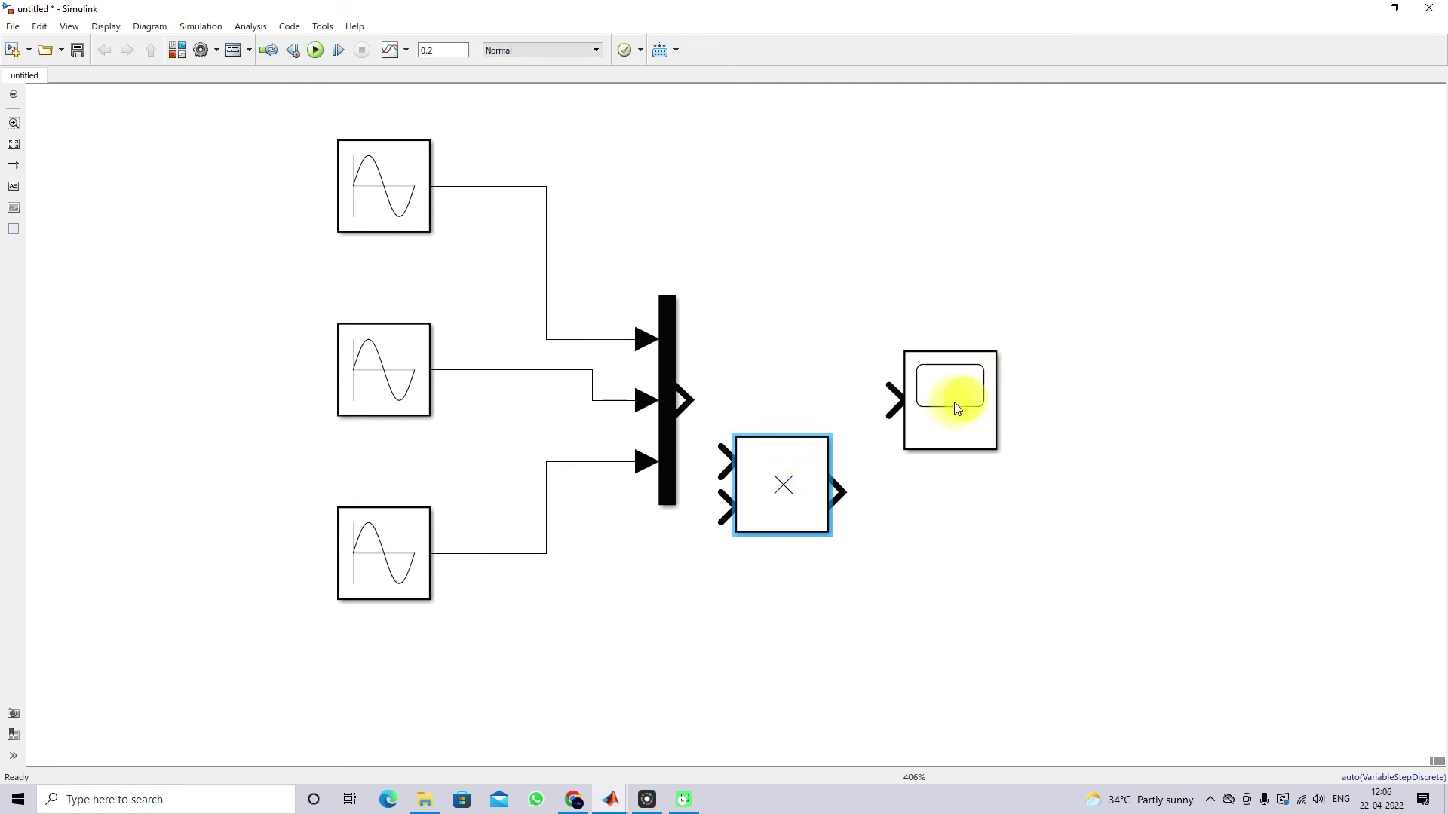
Step: Space out the Product and Scope blocks, wiring the Mux output through the Product's first input and the Product output to the Scope
drag(950, 400, 1025, 411)
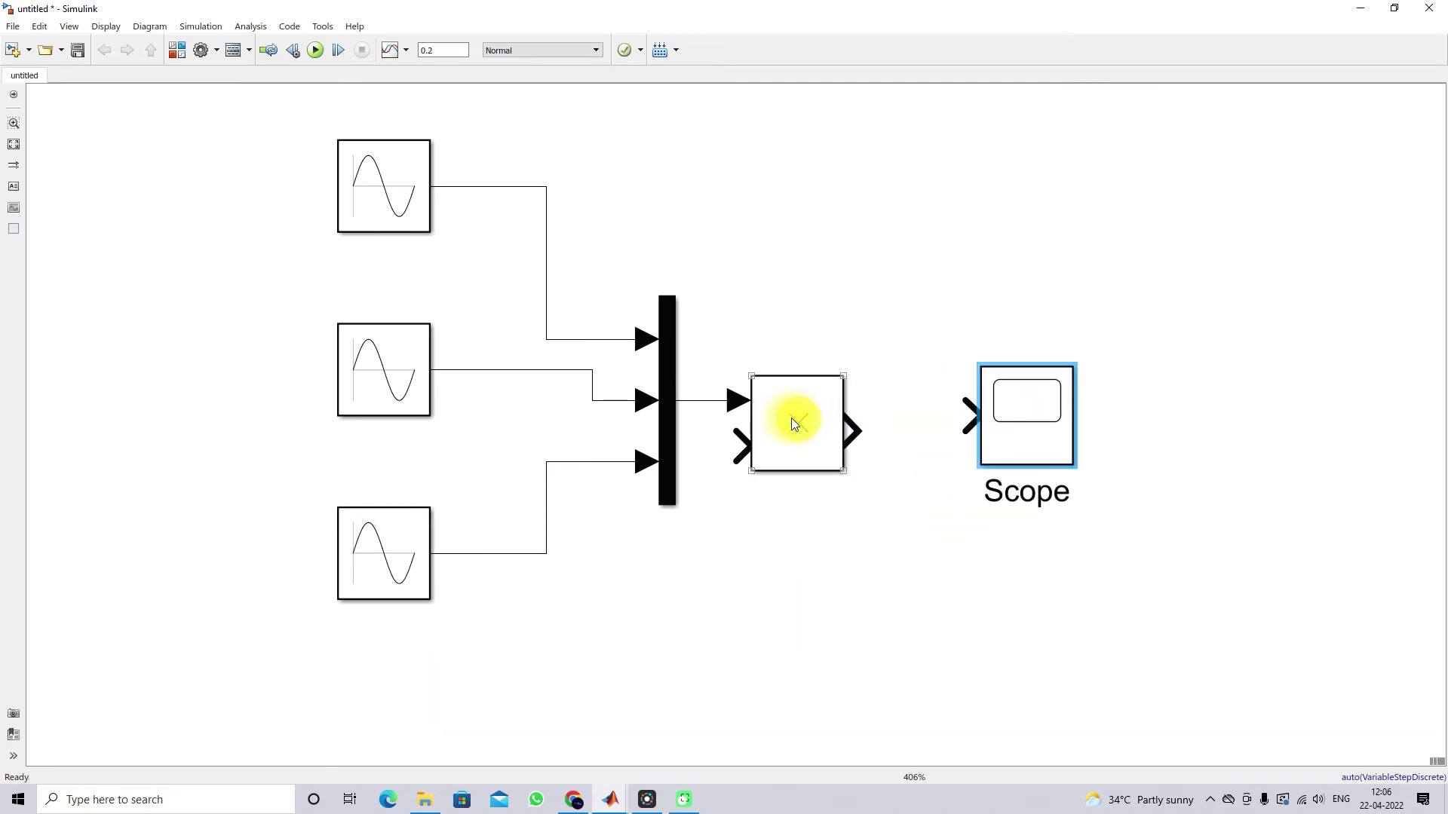
drag(796, 413, 875, 418)
drag(1042, 420, 1131, 420)
drag(856, 404, 959, 428)
click(1003, 431)
click(829, 561)
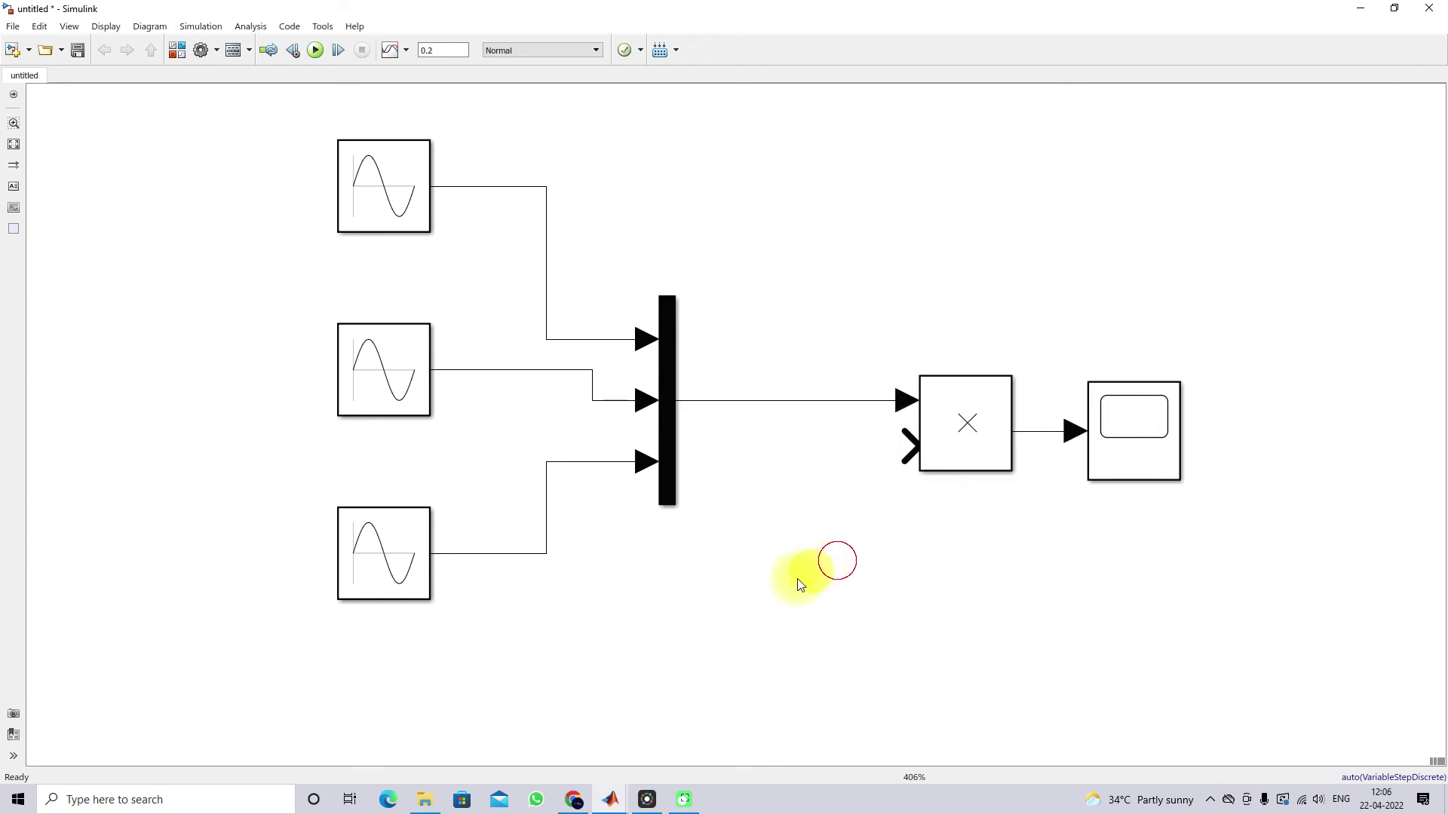
Step: Add a Step block below the Mux and connect its output to the Product's second input
double_click(693, 613)
text(step)
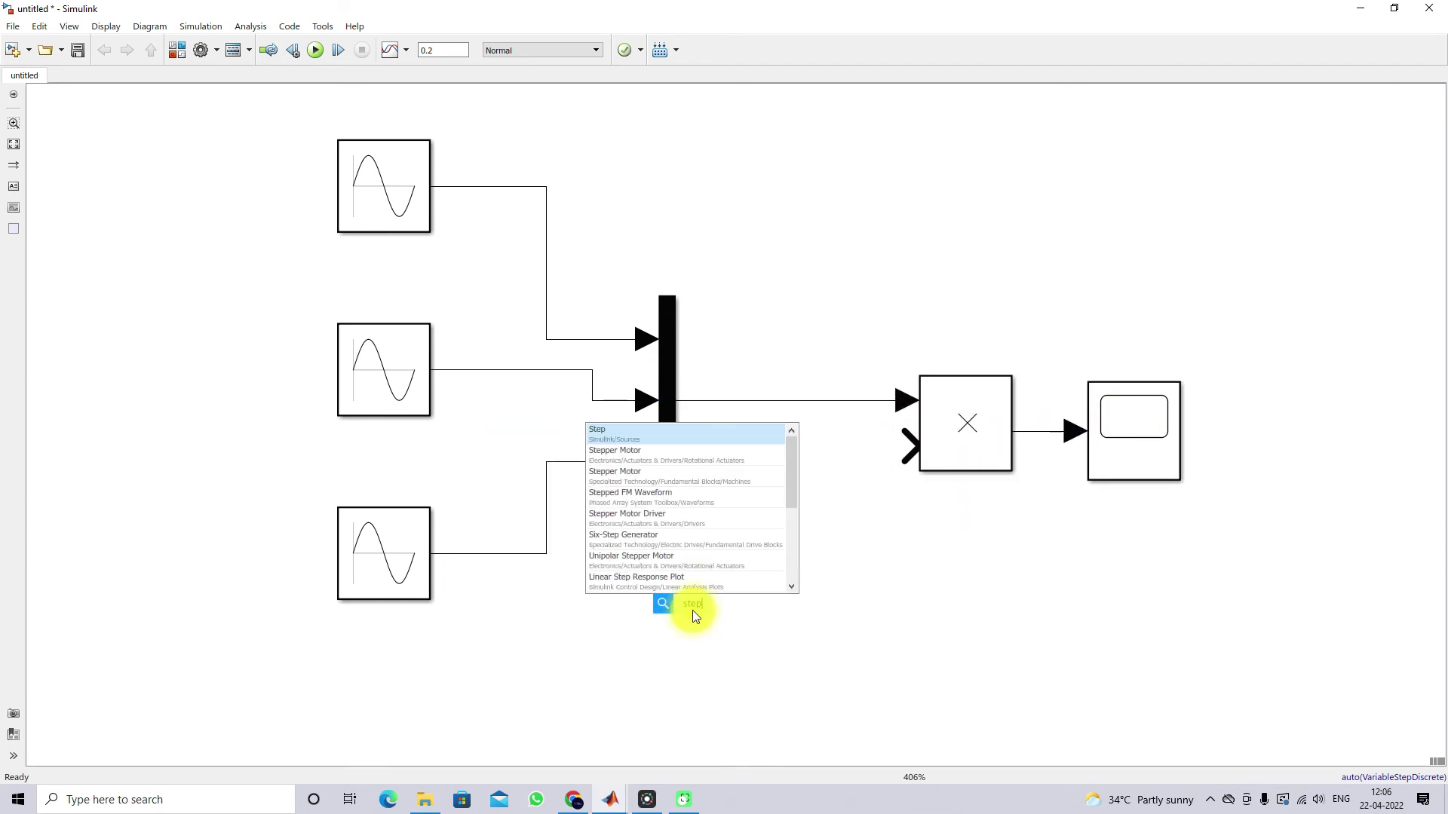
key(Return)
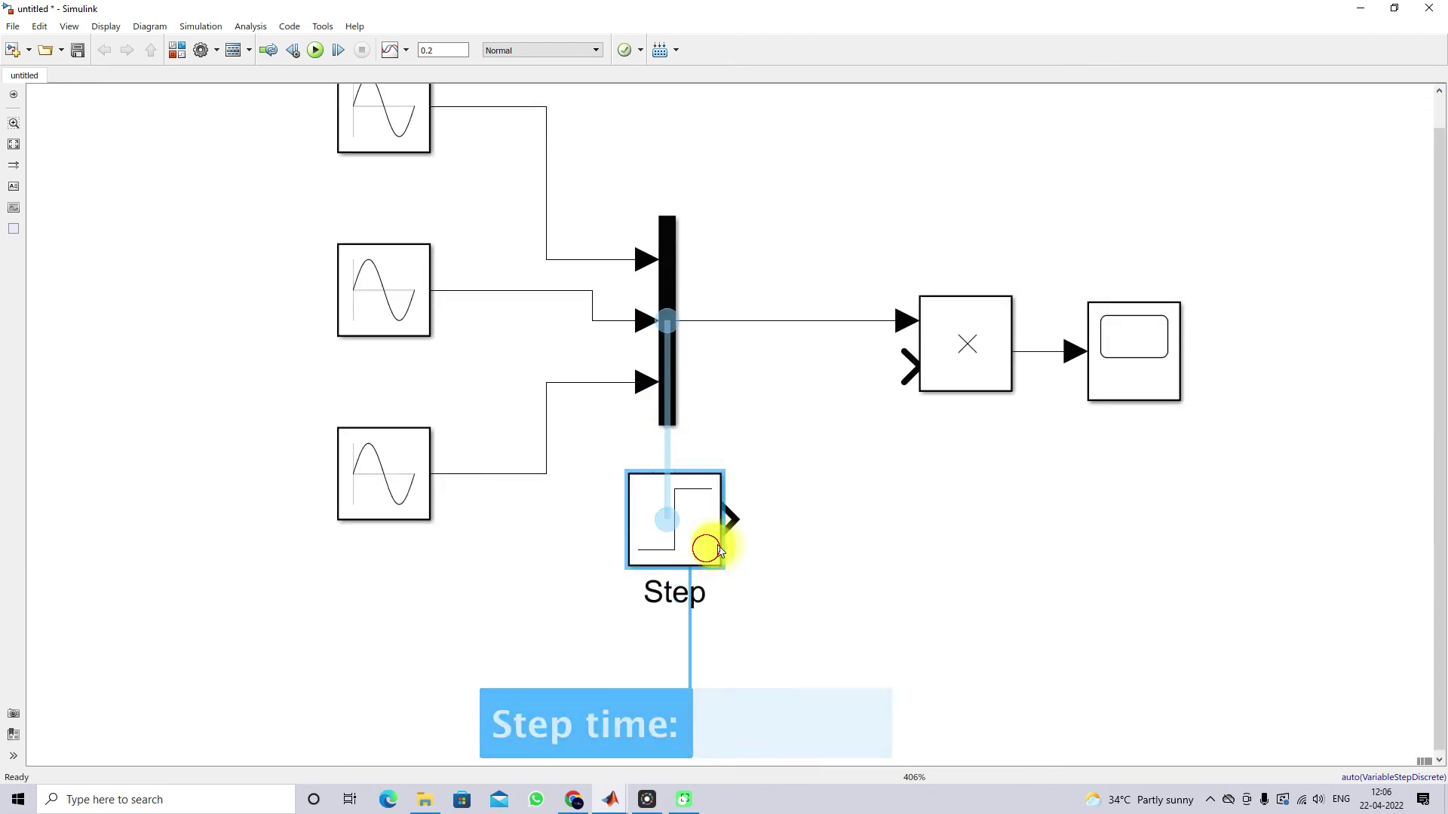
drag(770, 520, 905, 368)
Step: Configure the Step block with step time 0.1, initial value 1 and final value 0.5
double_click(711, 507)
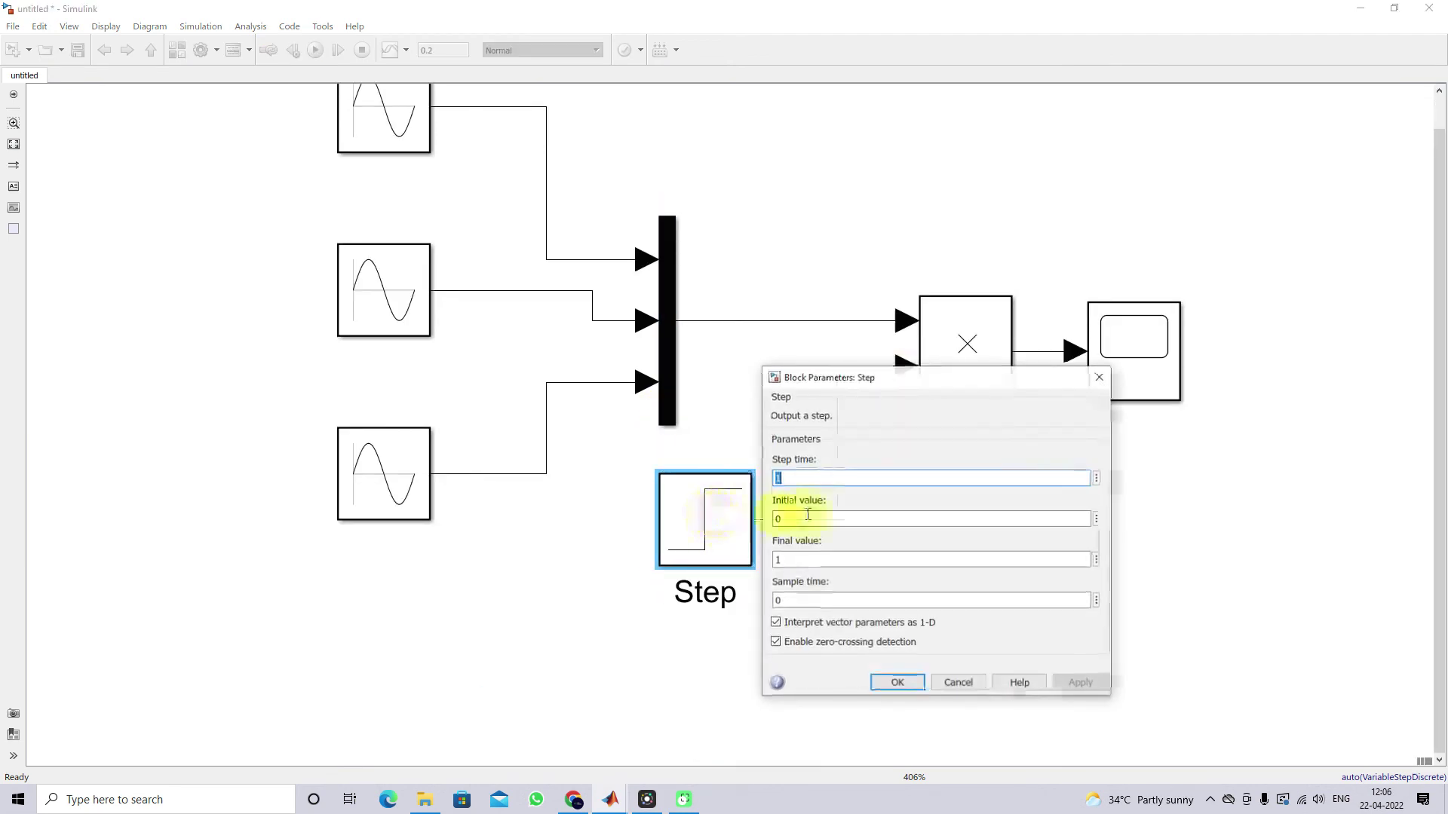
double_click(804, 519)
text(1)
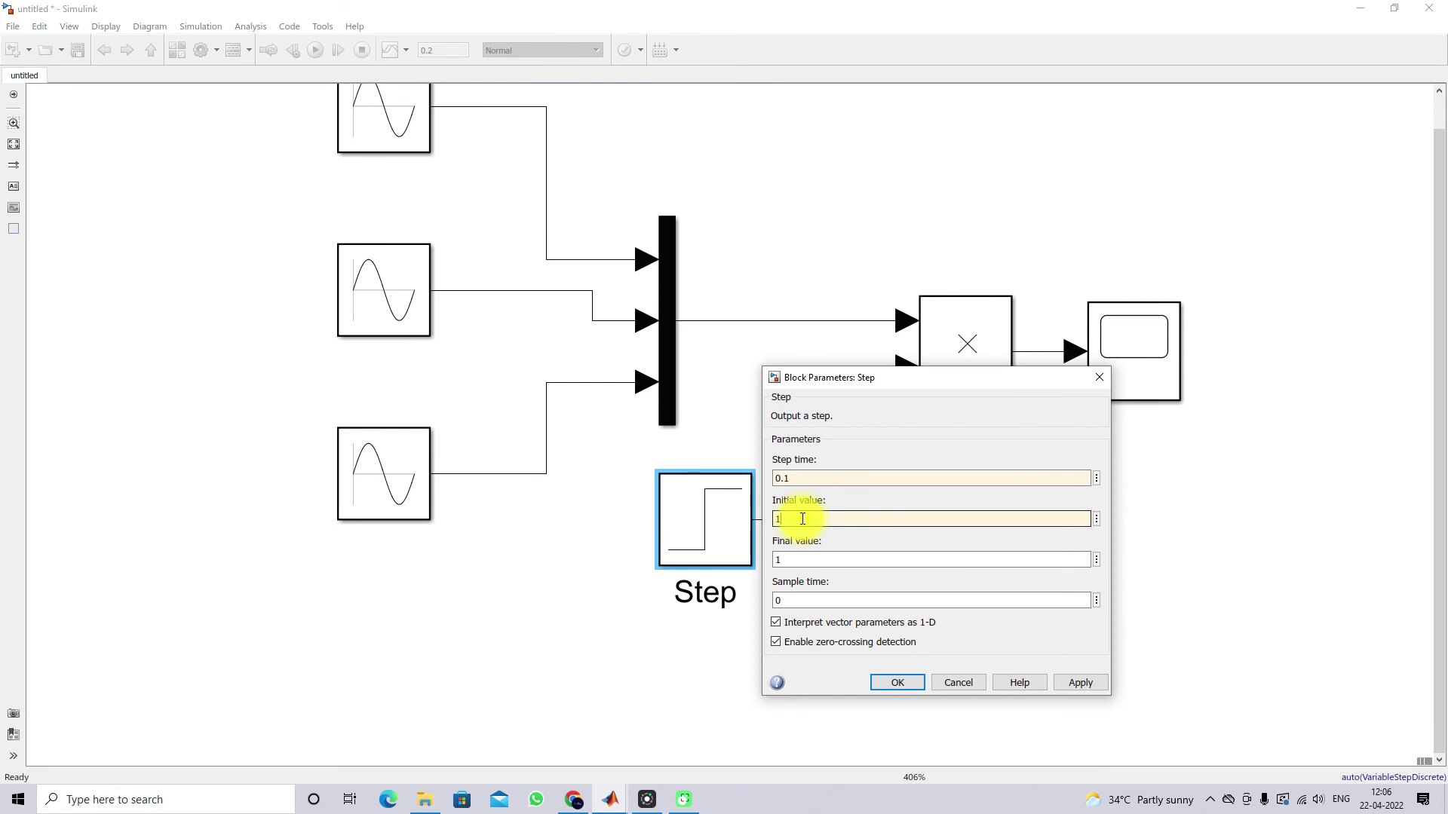
double_click(791, 559)
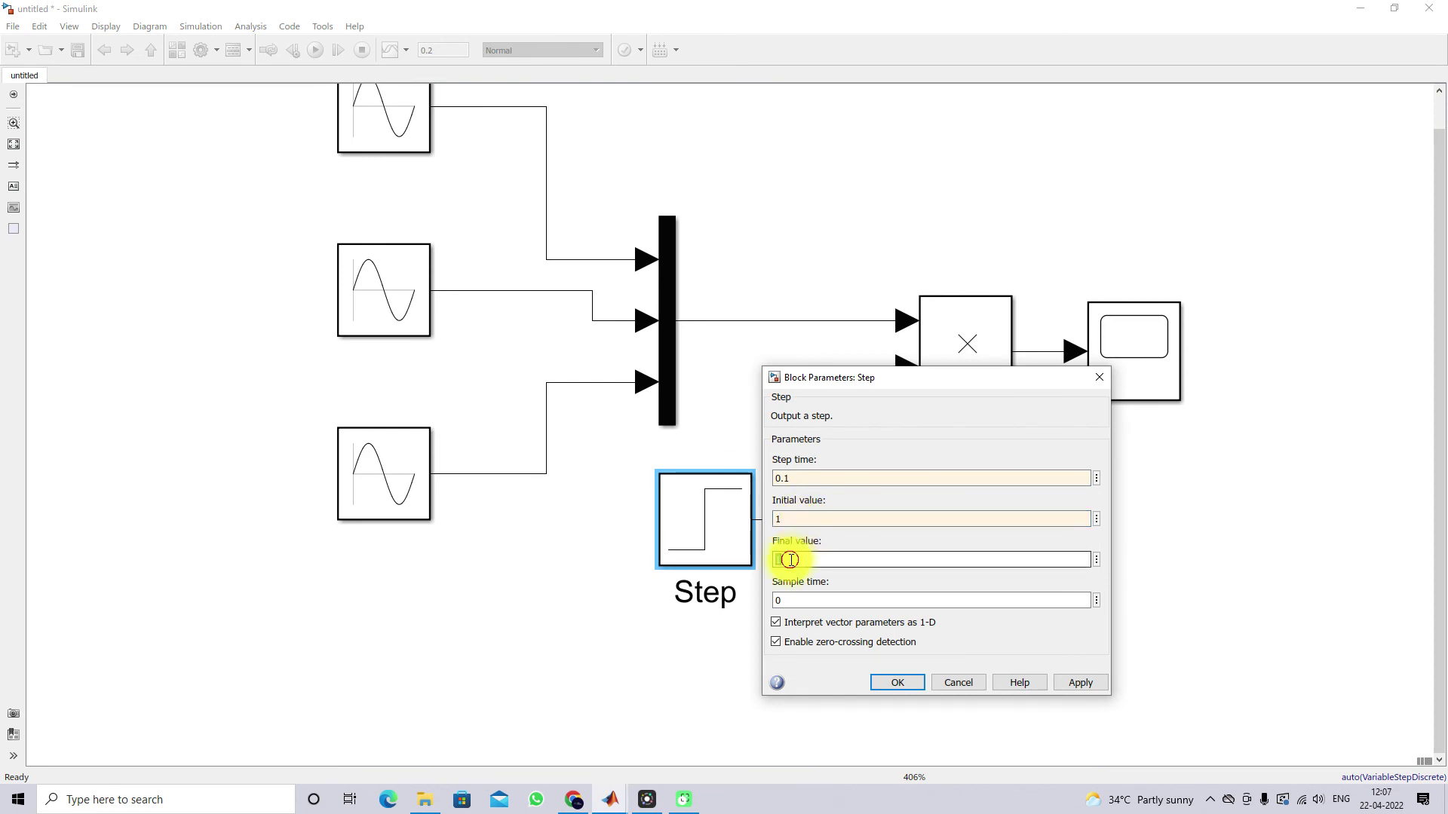
text(0.5)
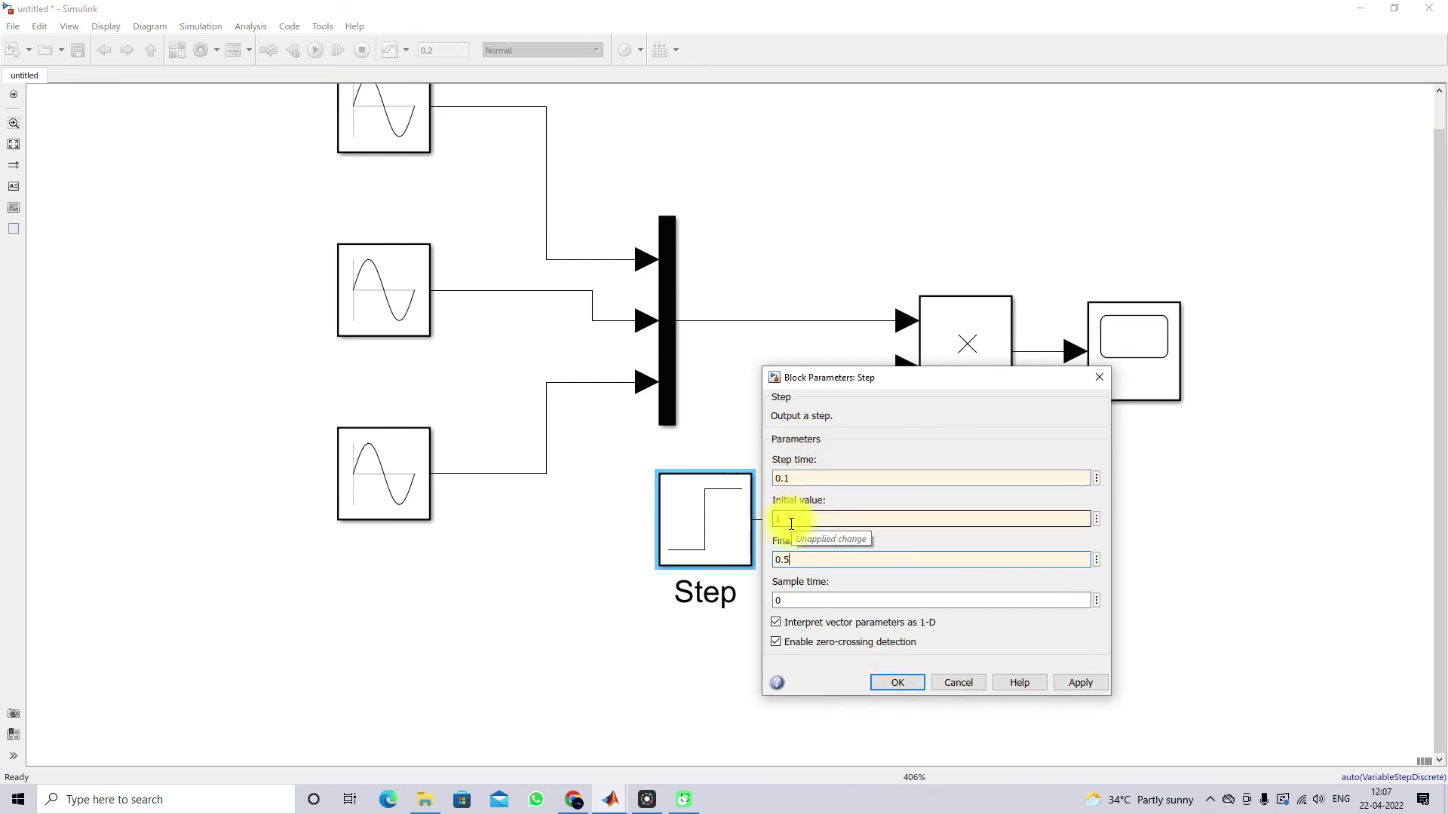
click(885, 681)
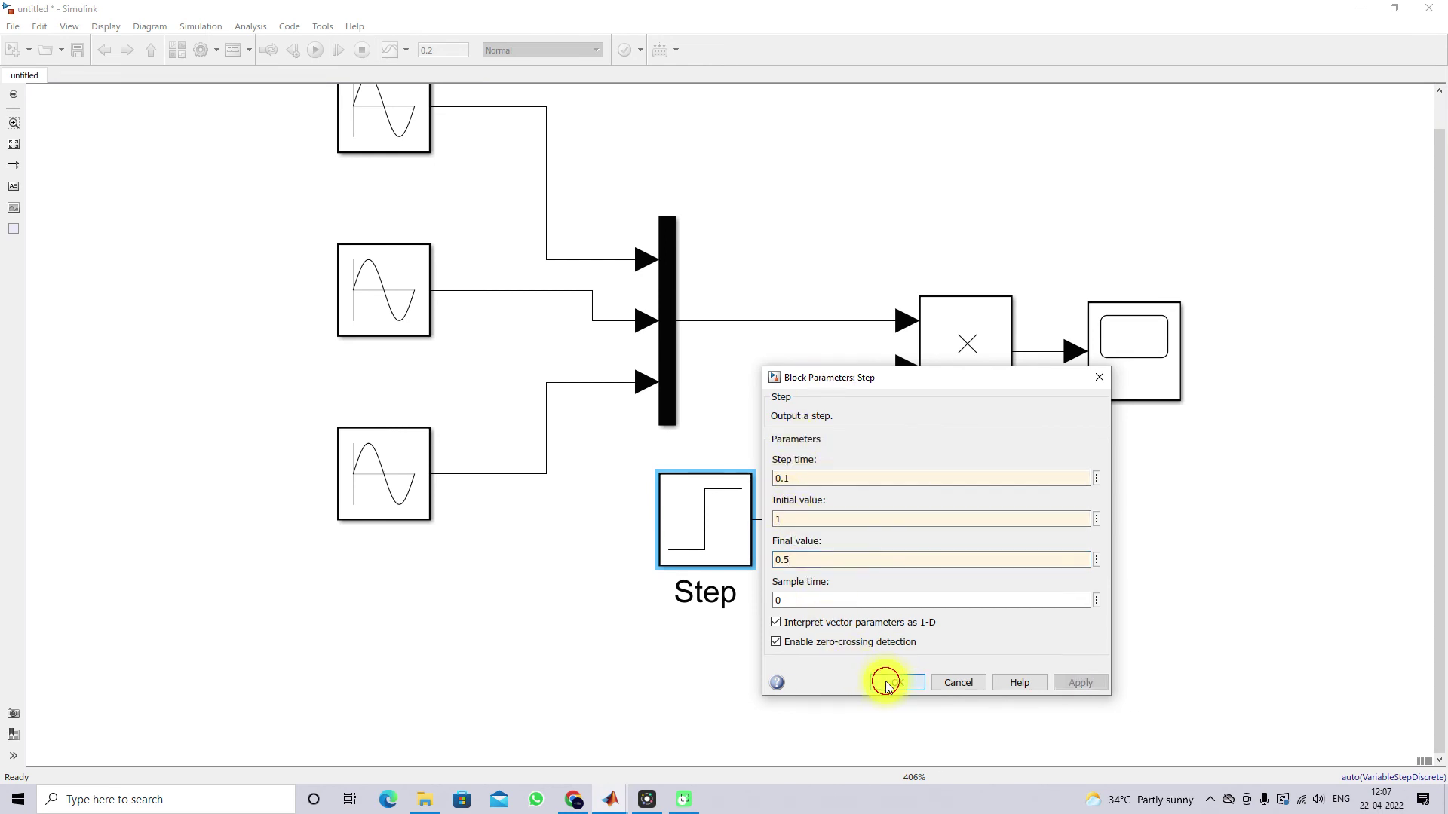
Step: Open the Scope and rerun the simulation with the Step signal multiplying the sine waves
click(1121, 350)
double_click(1121, 350)
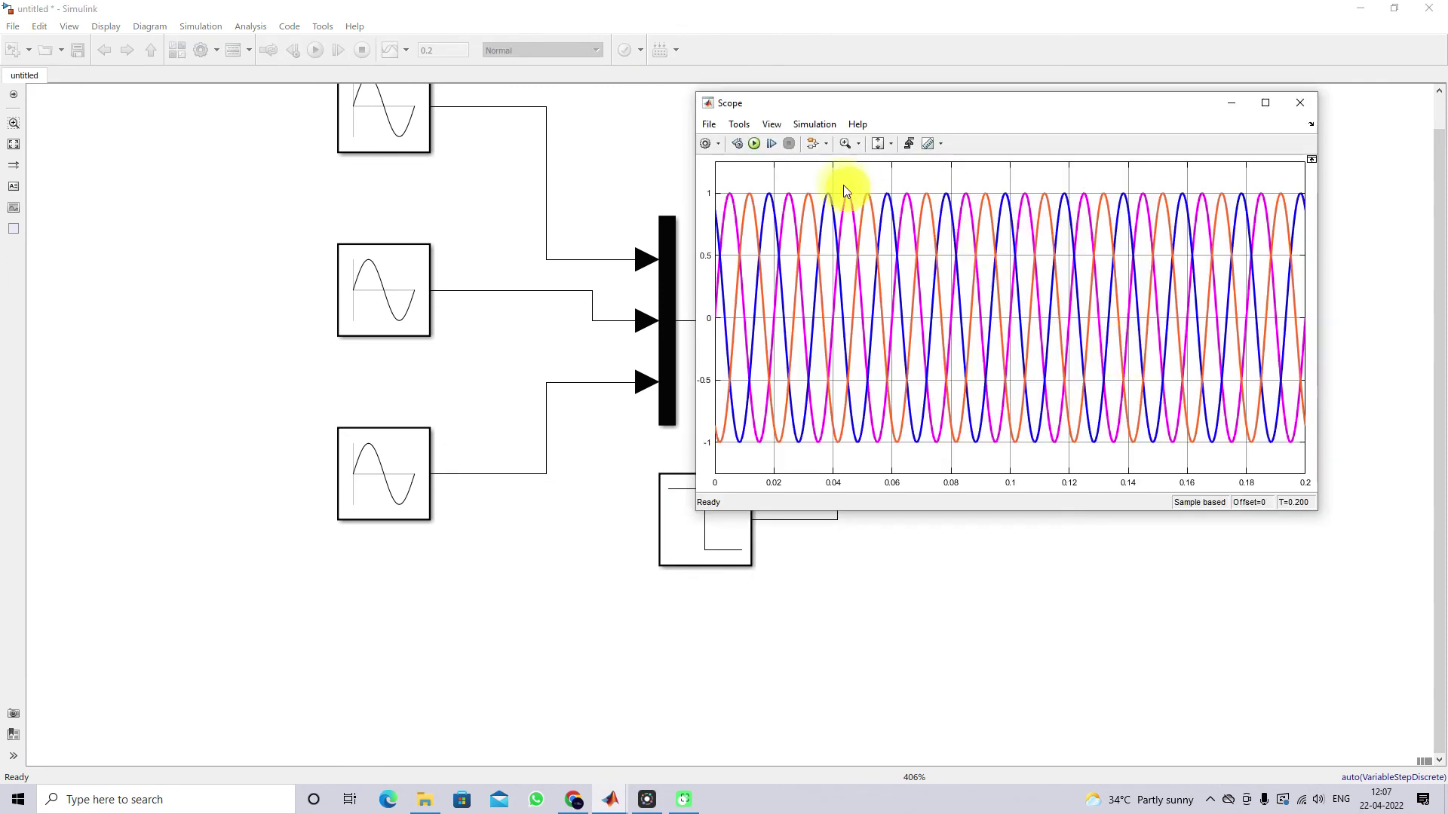
click(754, 144)
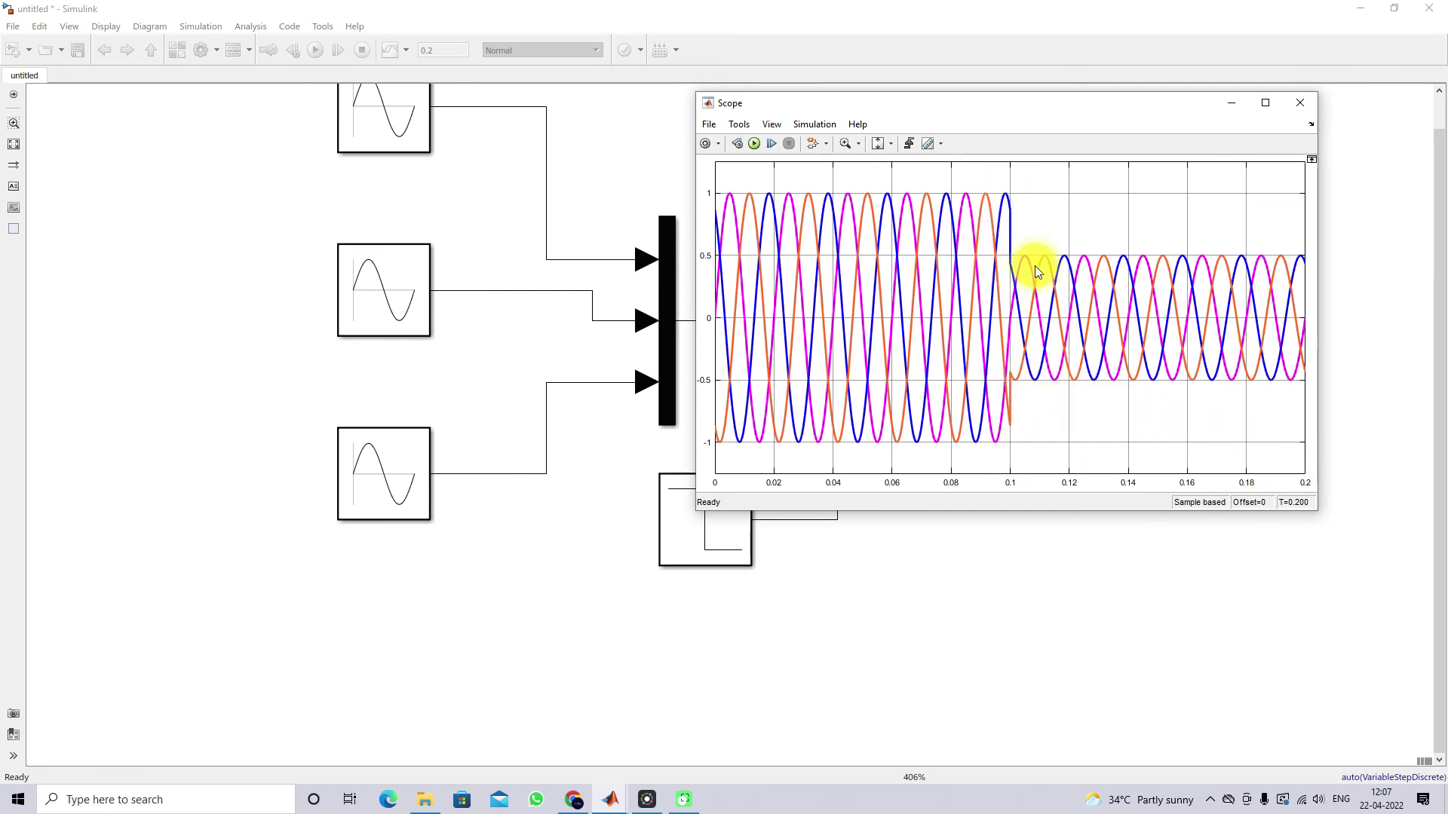
Step: Fit the whole model in view and reposition the Scope window to examine the waveforms alongside the Step block
drag(897, 103, 1019, 30)
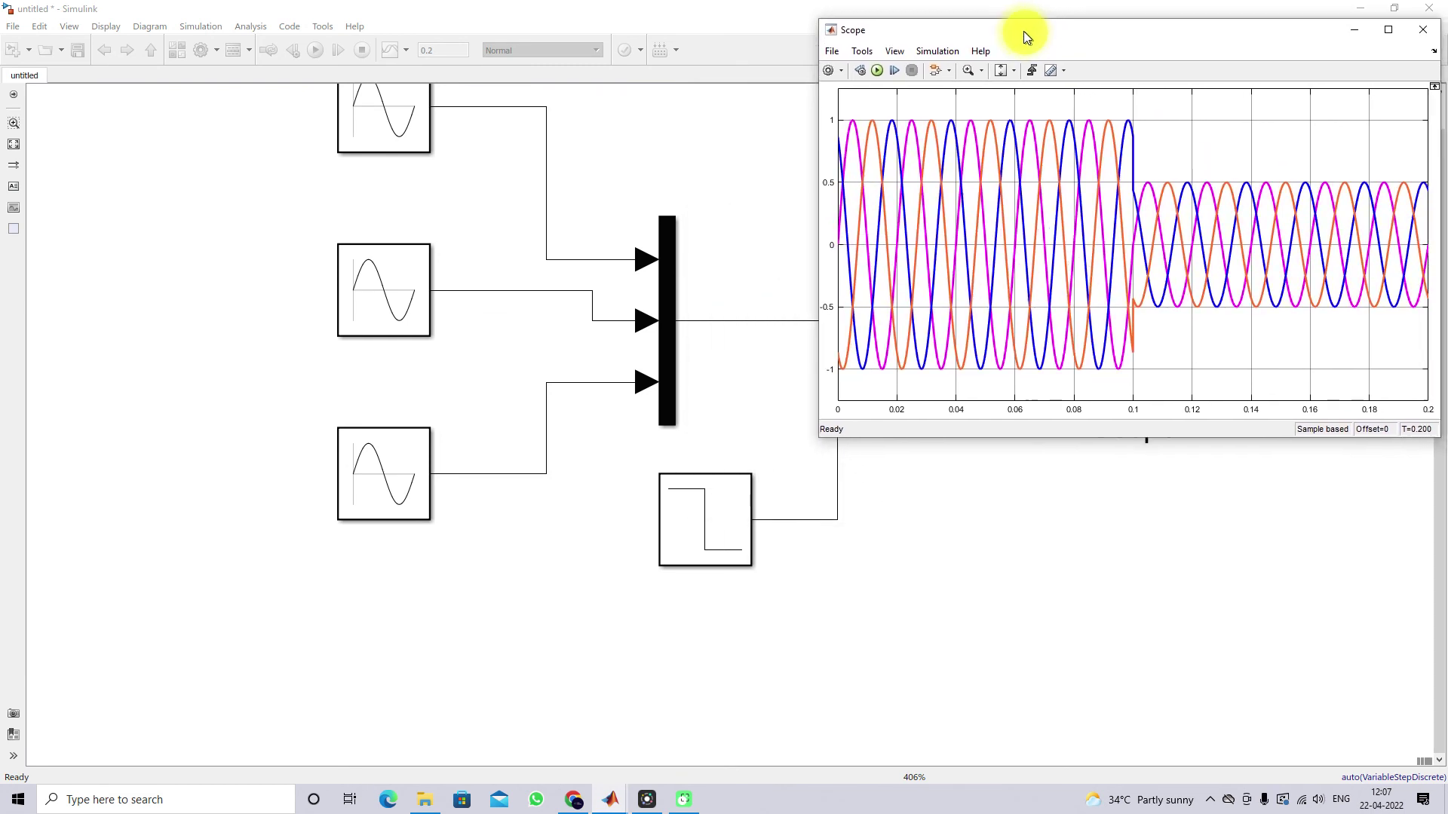
click(683, 555)
click(749, 537)
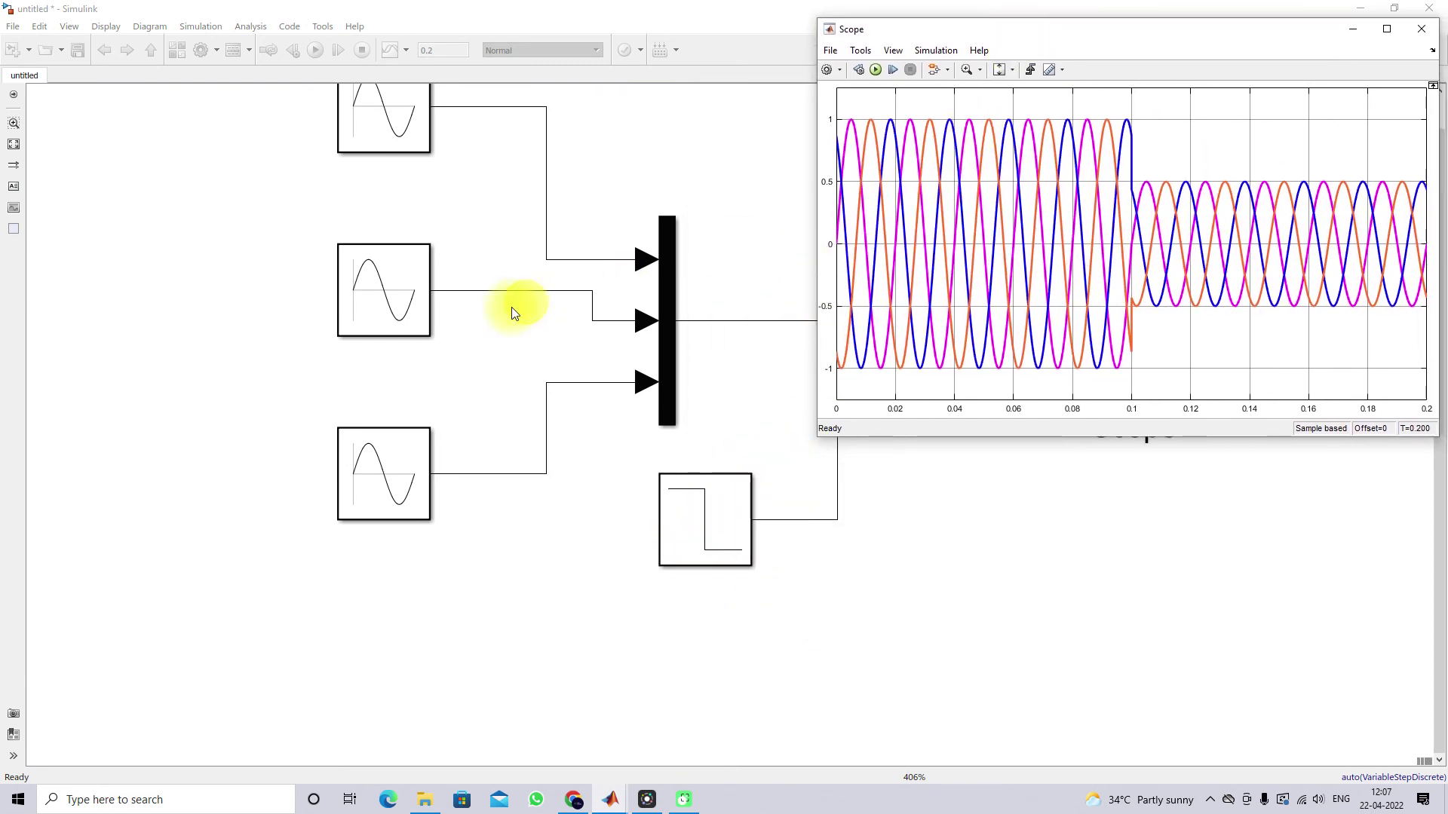
click(14, 144)
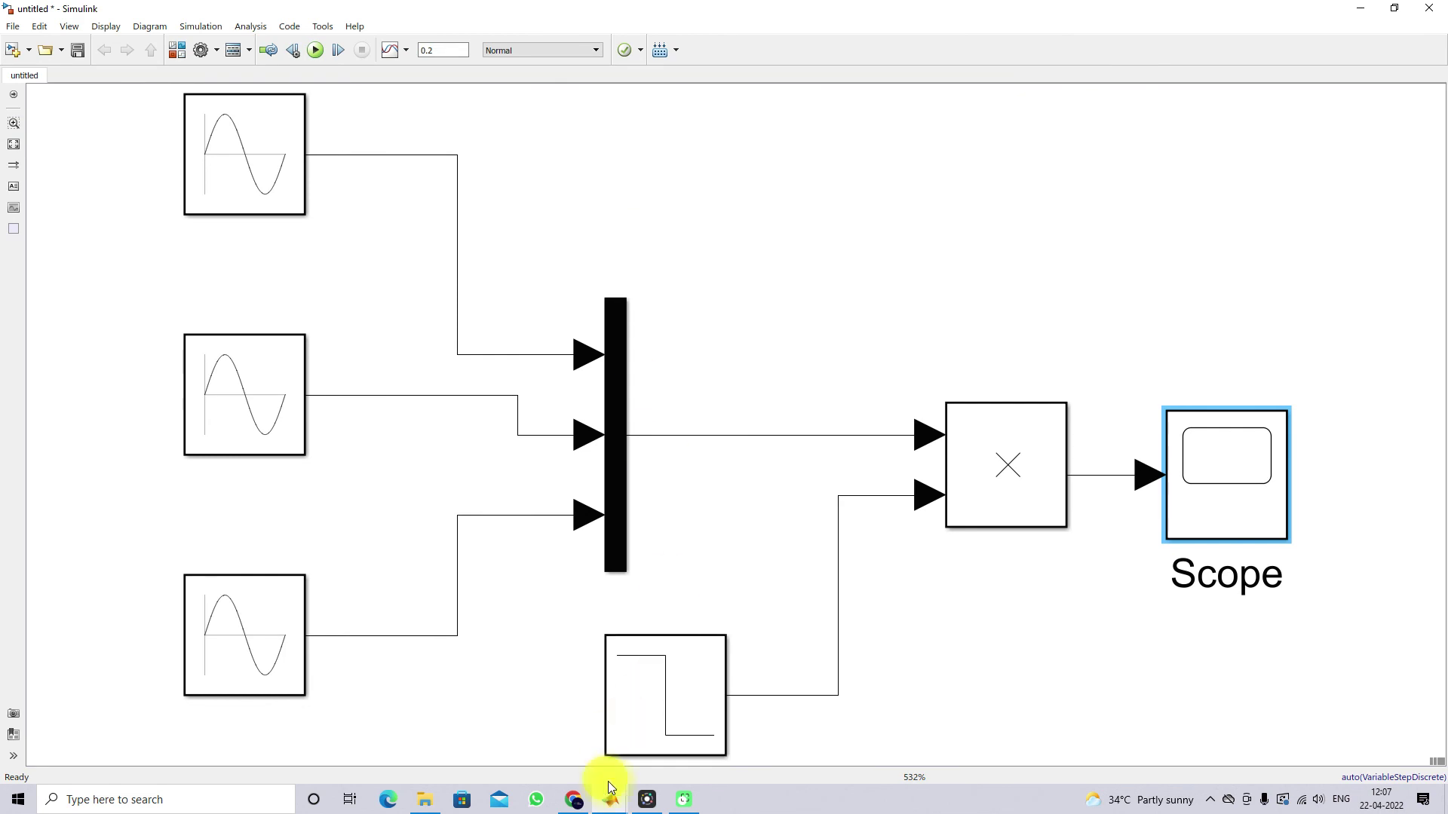
mouse_move(612, 798)
click(830, 754)
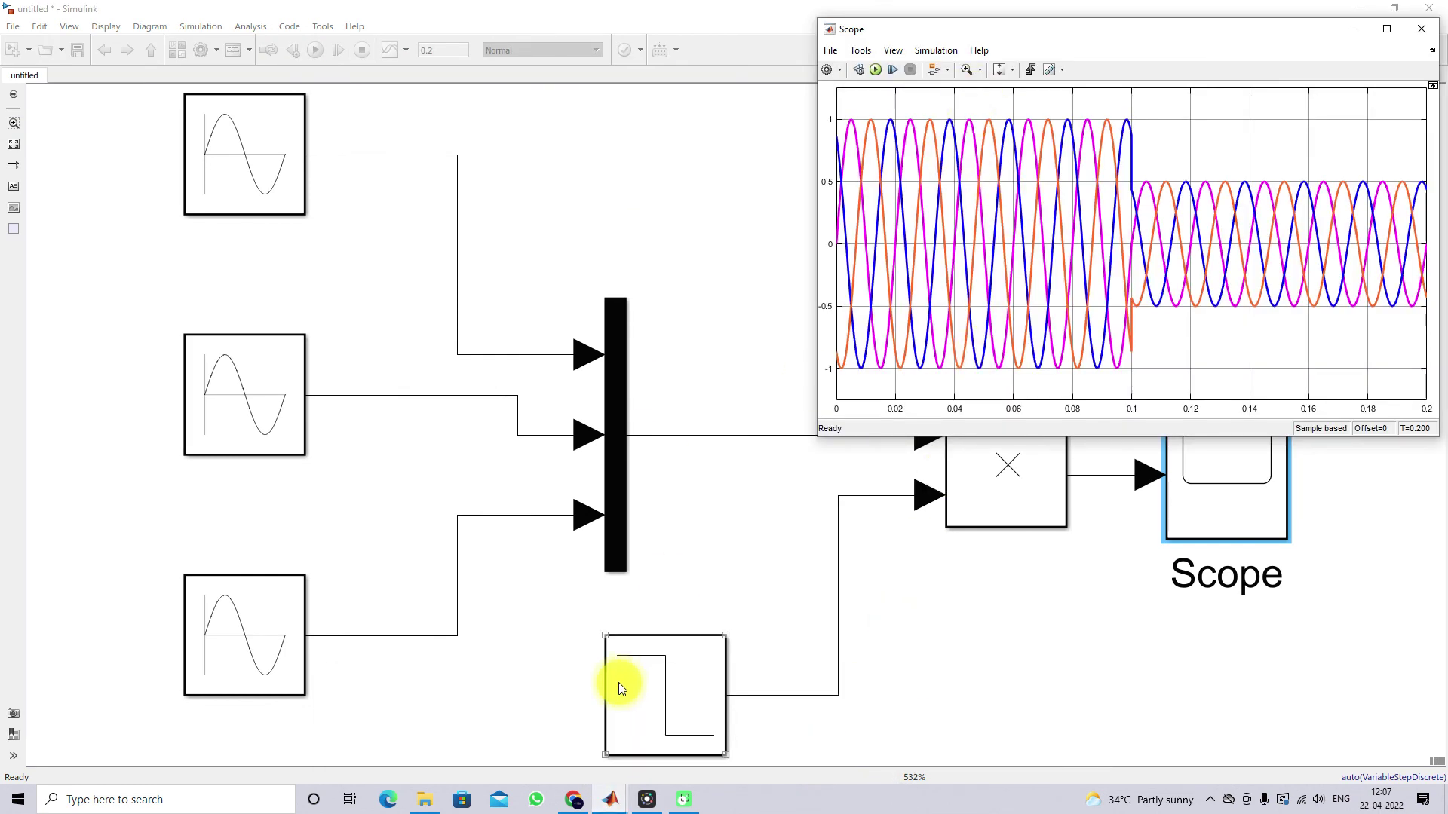
click(664, 690)
drag(974, 29, 821, 28)
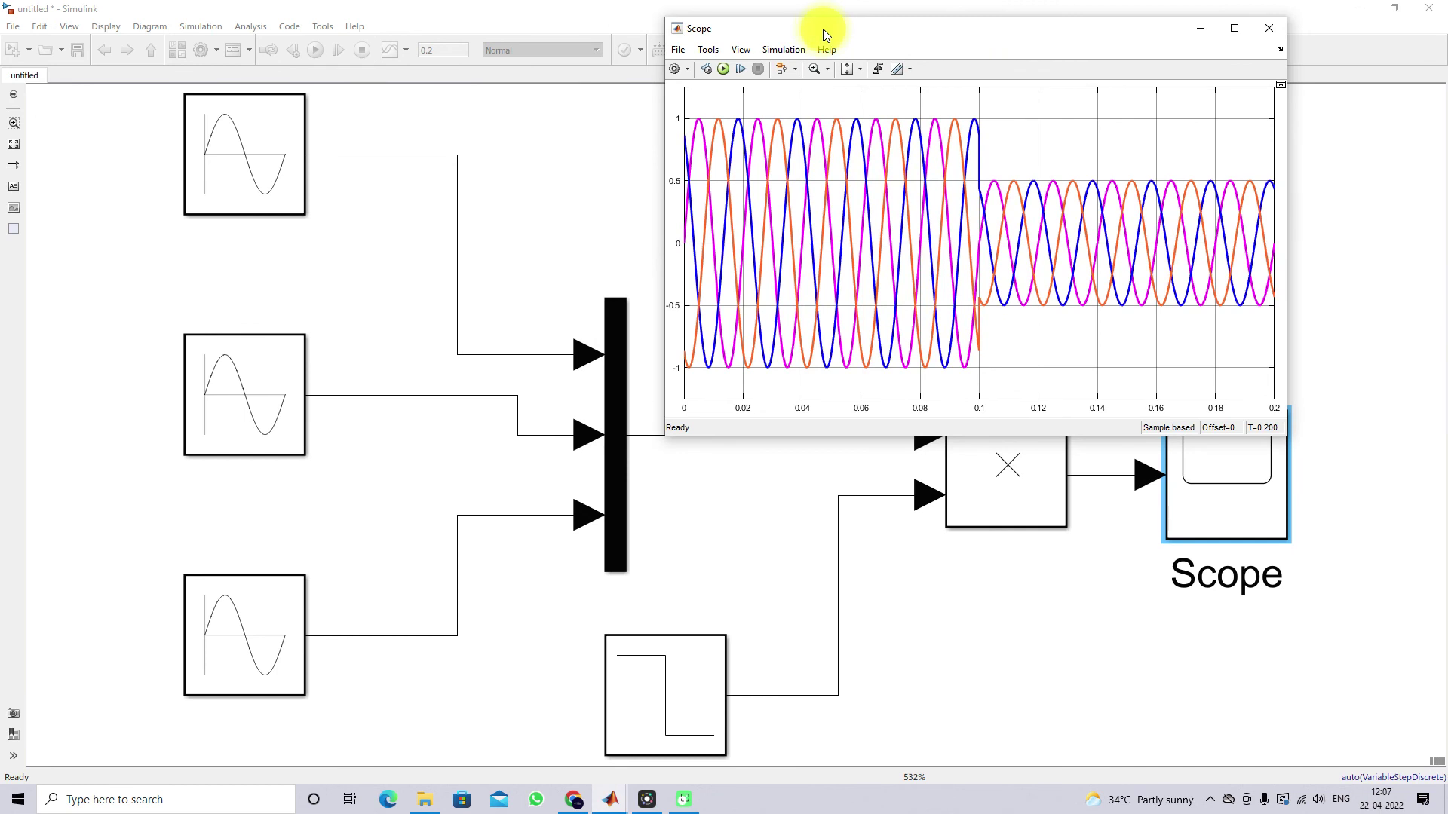